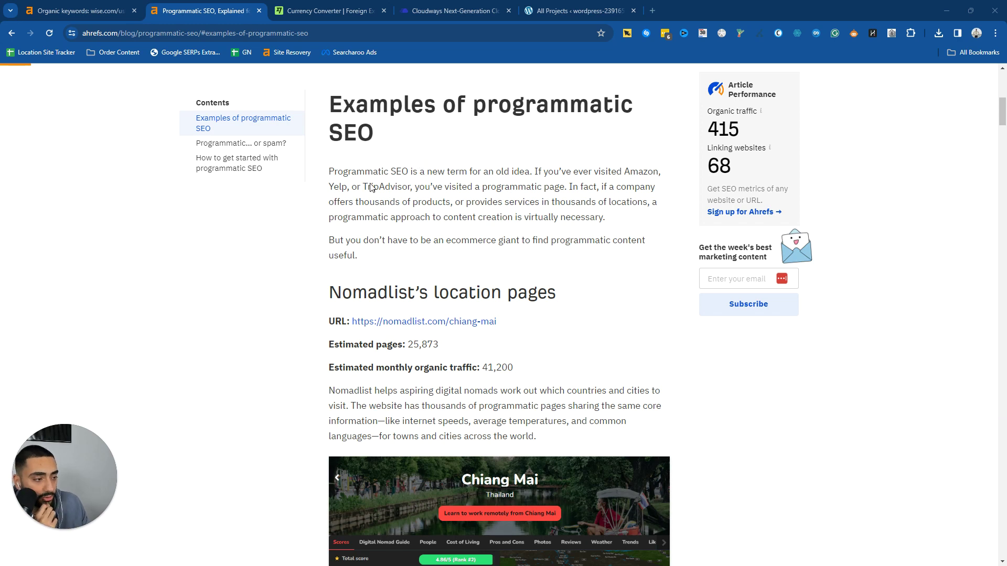
# Scroll the programmatic SEO article to find Nomadlist's Chiang Mai example
pyautogui.scroll(-5, 398, 188)
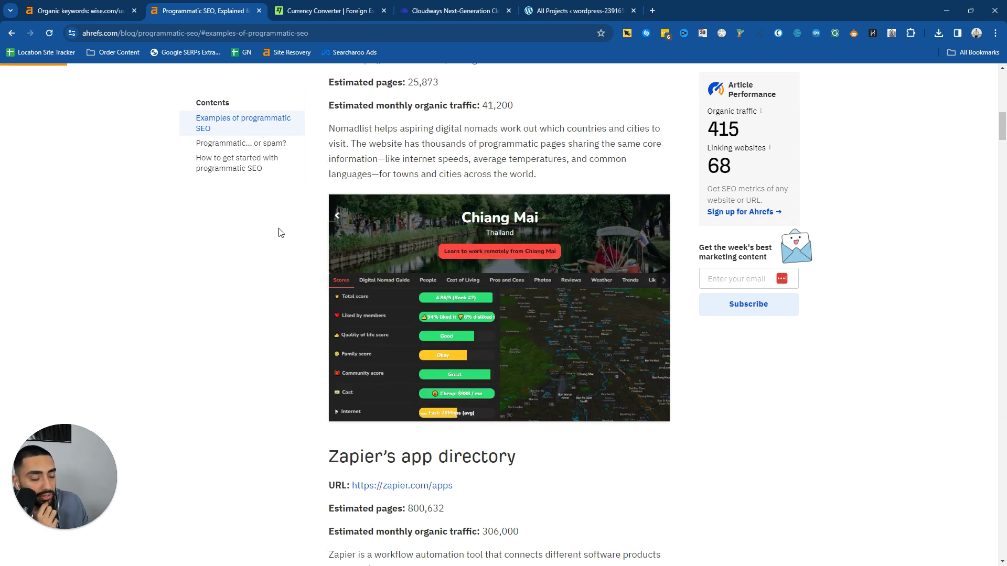
pyautogui.scroll(3, 367, 231)
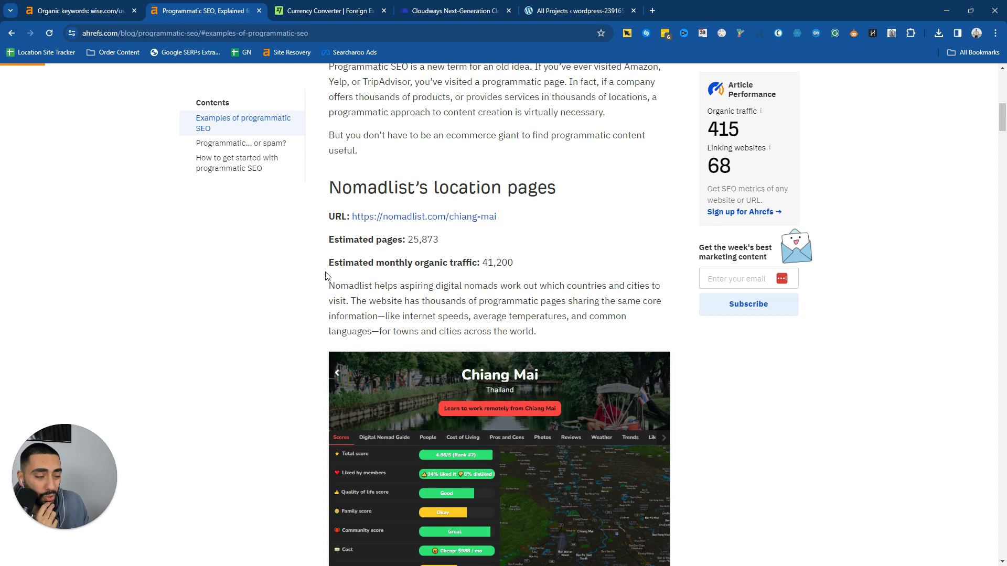
pyautogui.scroll(-10, 297, 282)
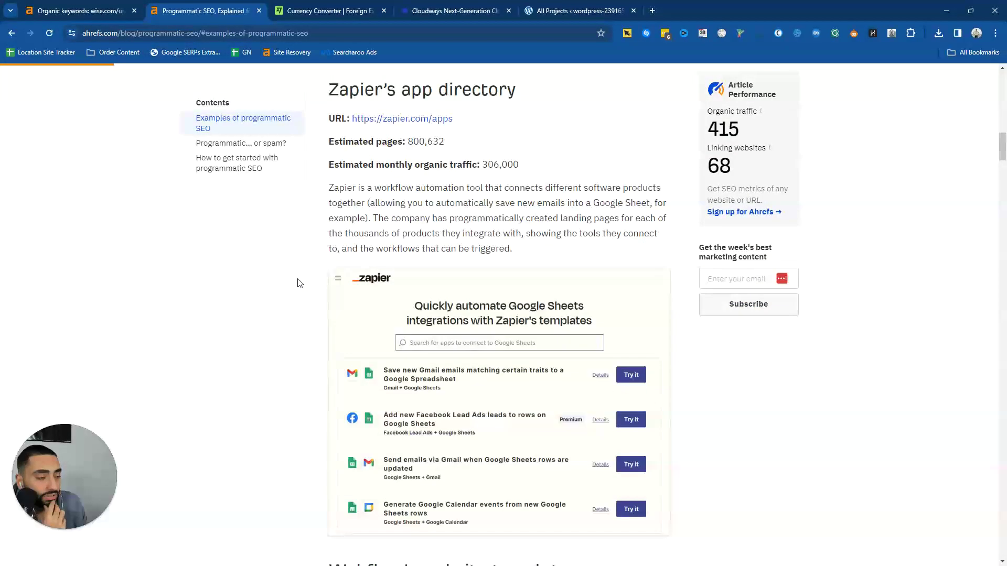
pyautogui.scroll(-4, 299, 280)
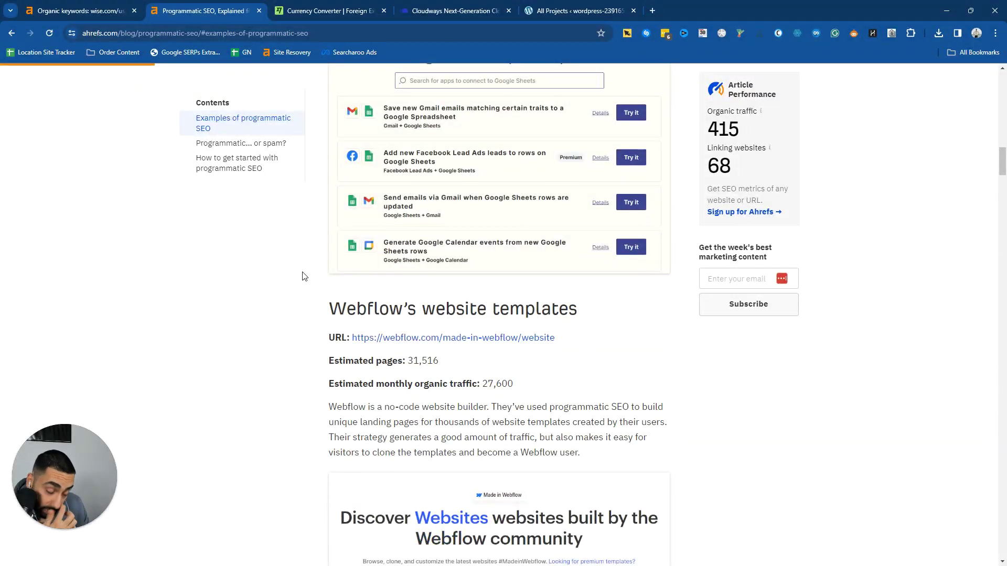
pyautogui.scroll(-2, 302, 277)
pyautogui.scroll(10, 286, 231)
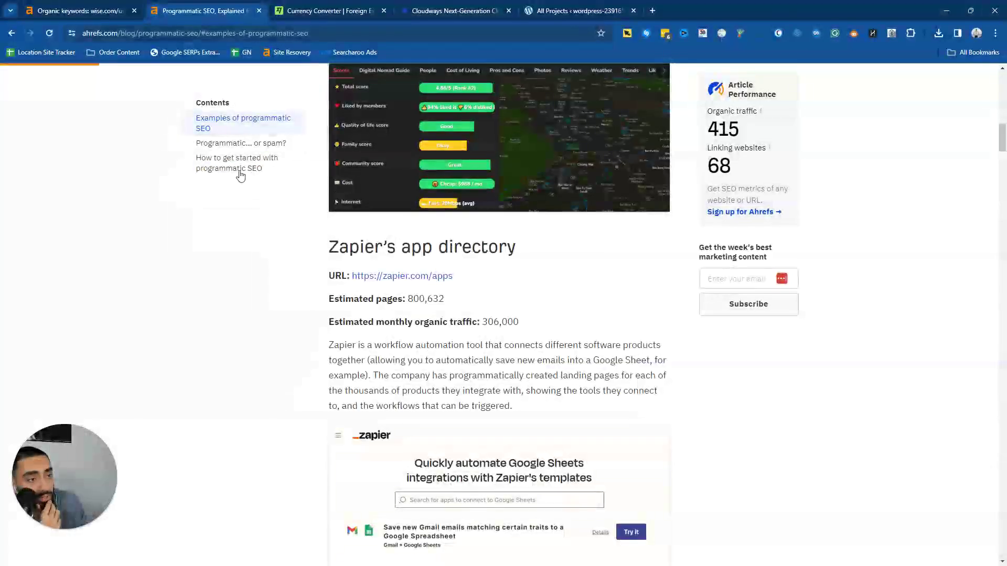
pyautogui.scroll(15, 262, 199)
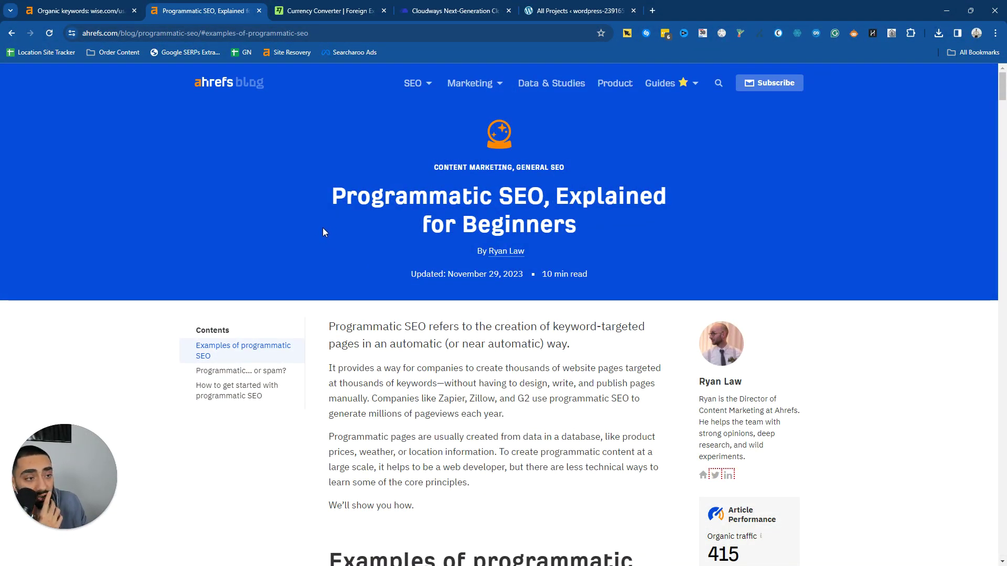
pyautogui.scroll(-2, 326, 231)
pyautogui.scroll(-15, 345, 289)
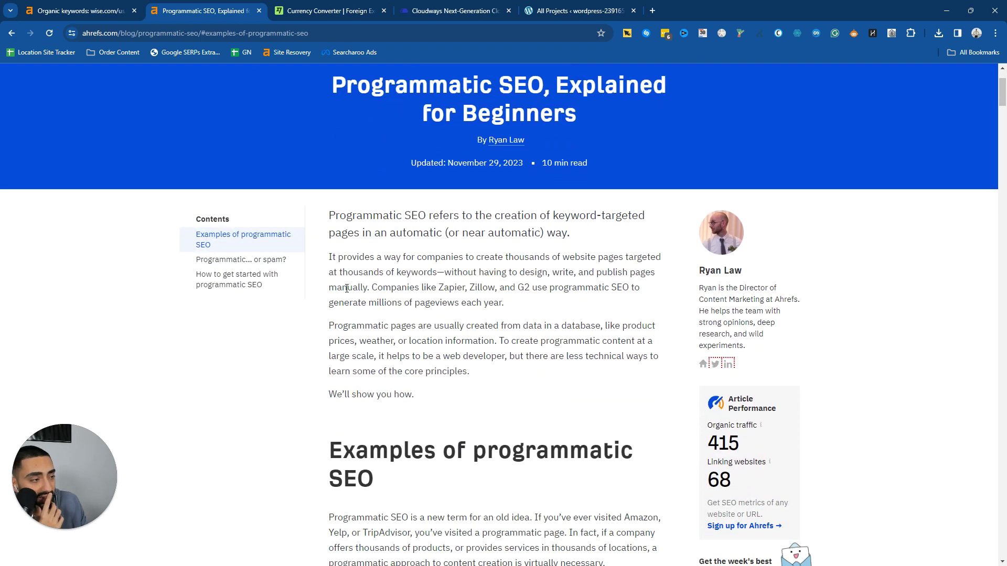
pyautogui.scroll(5, 345, 289)
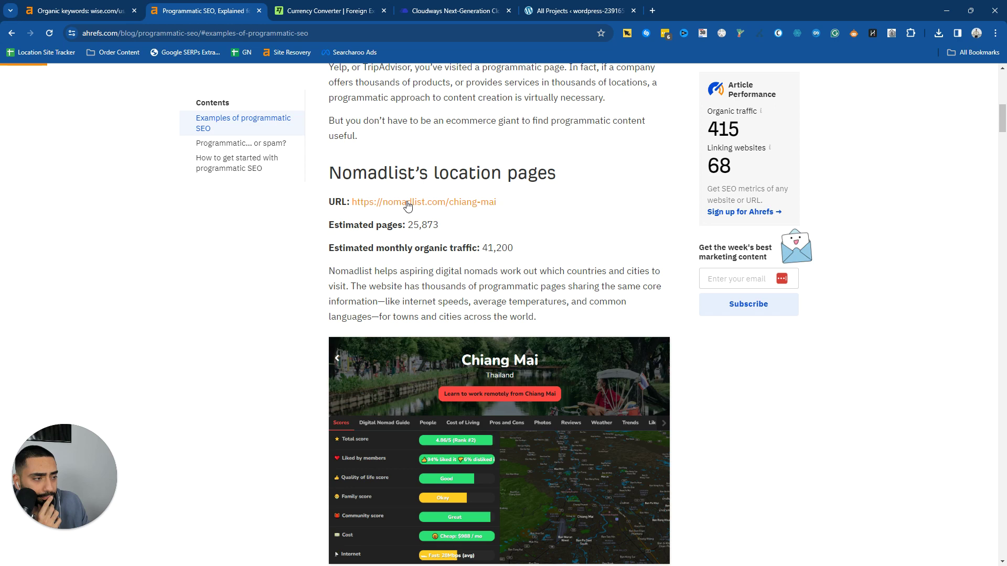
# Open the Nomadlist Chiang Mai example page, glance at it, then close it
pyautogui.click(366, 208)
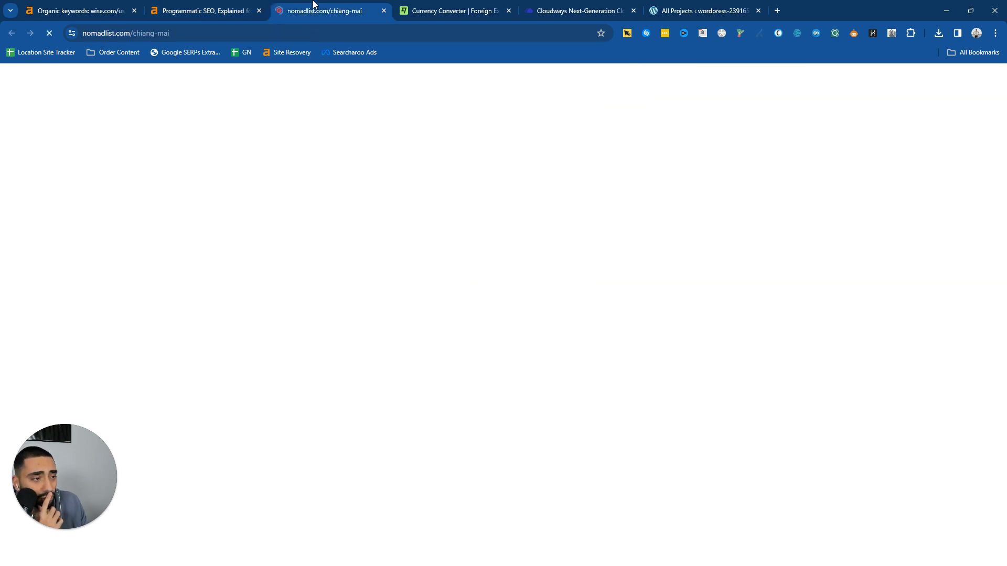
pyautogui.scroll(-12, 311, 218)
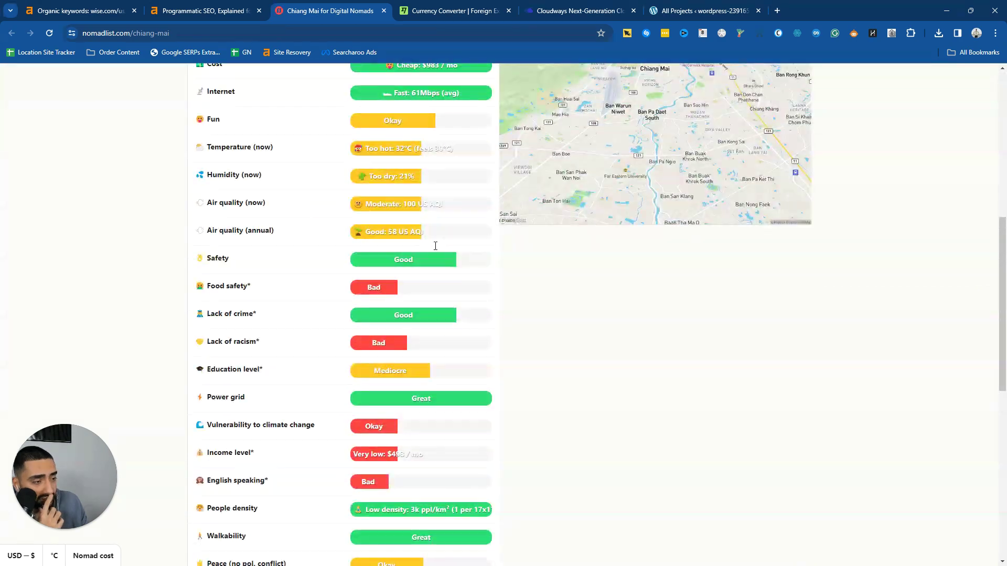
pyautogui.click(202, 10)
pyautogui.click(384, 10)
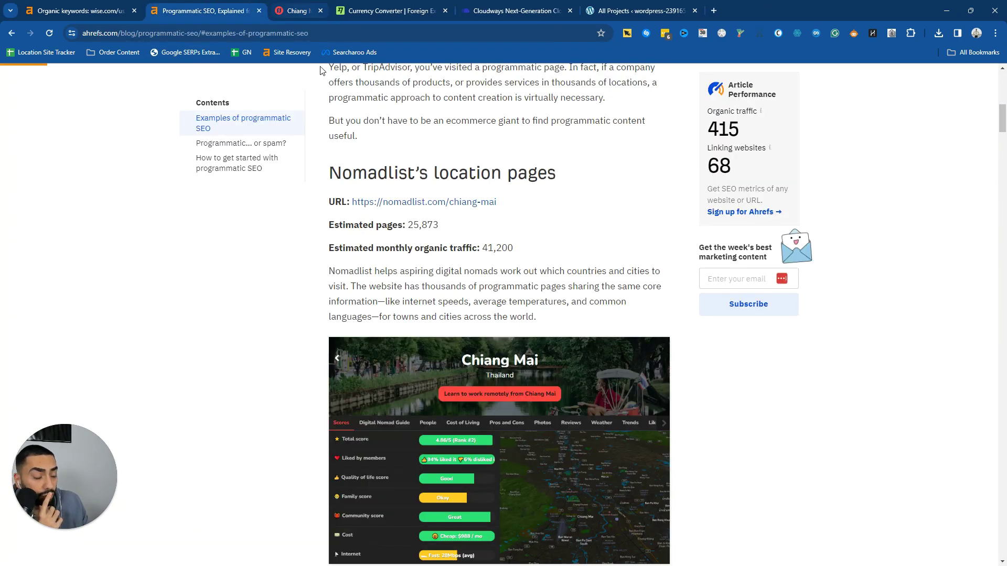
# Open Wise's currency converter example in a new tab and look at its heading
pyautogui.scroll(-3, 307, 281)
pyautogui.scroll(-6, 308, 283)
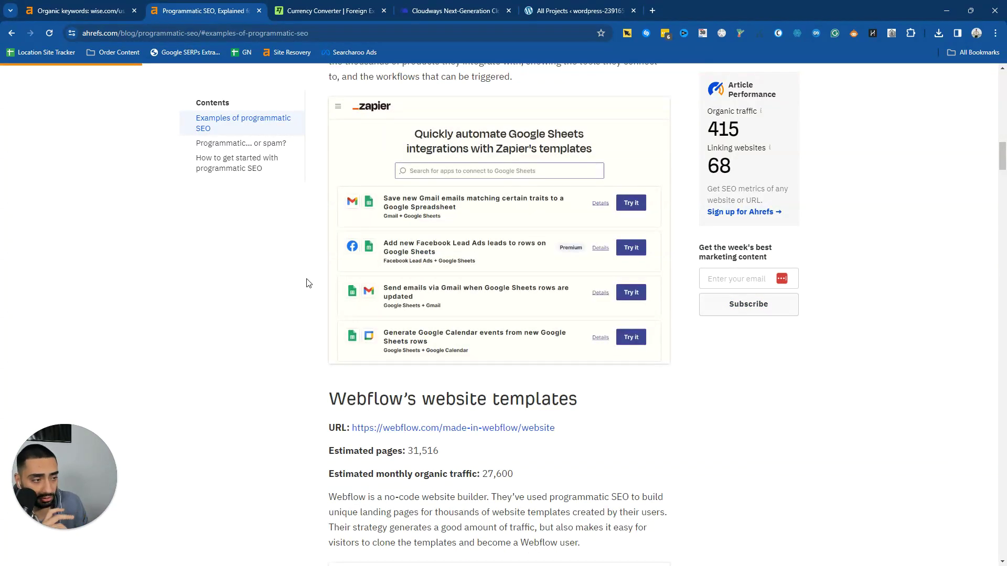
pyautogui.scroll(-6, 309, 284)
pyautogui.scroll(-10, 314, 283)
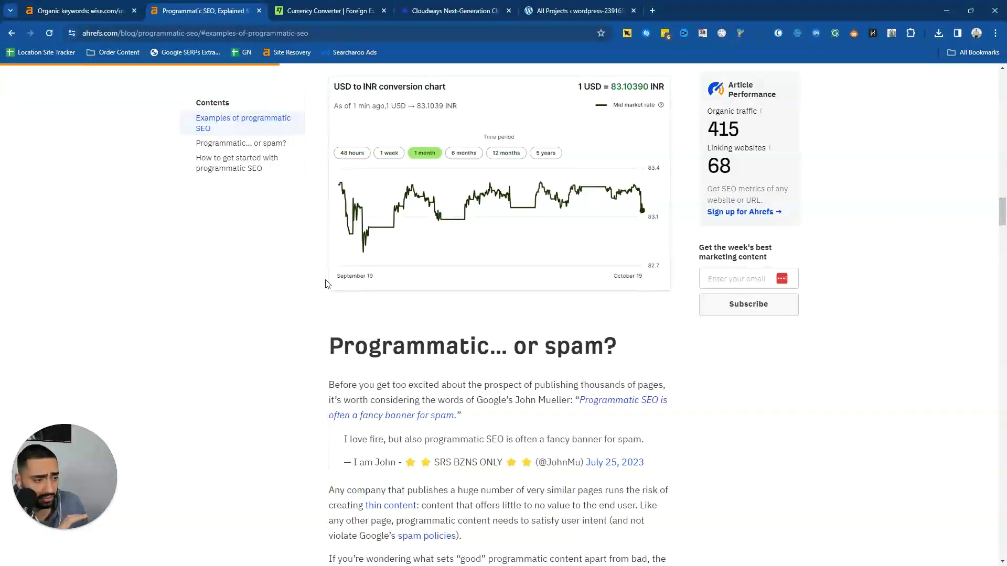
pyautogui.scroll(4, 414, 224)
pyautogui.scroll(1, 414, 224)
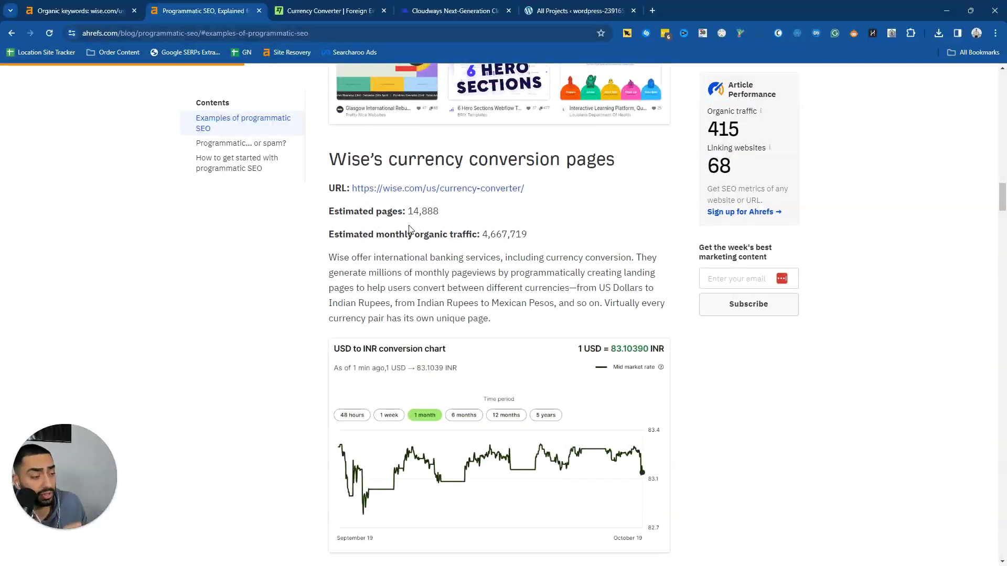
pyautogui.middleClick(426, 192)
pyautogui.click(332, 15)
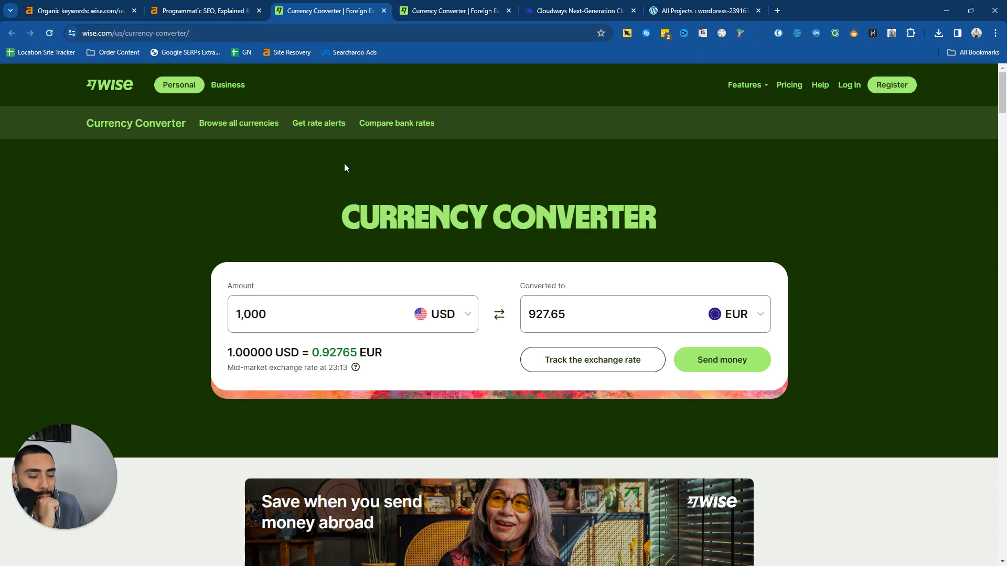
pyautogui.moveTo(358, 225); pyautogui.dragTo(532, 188)
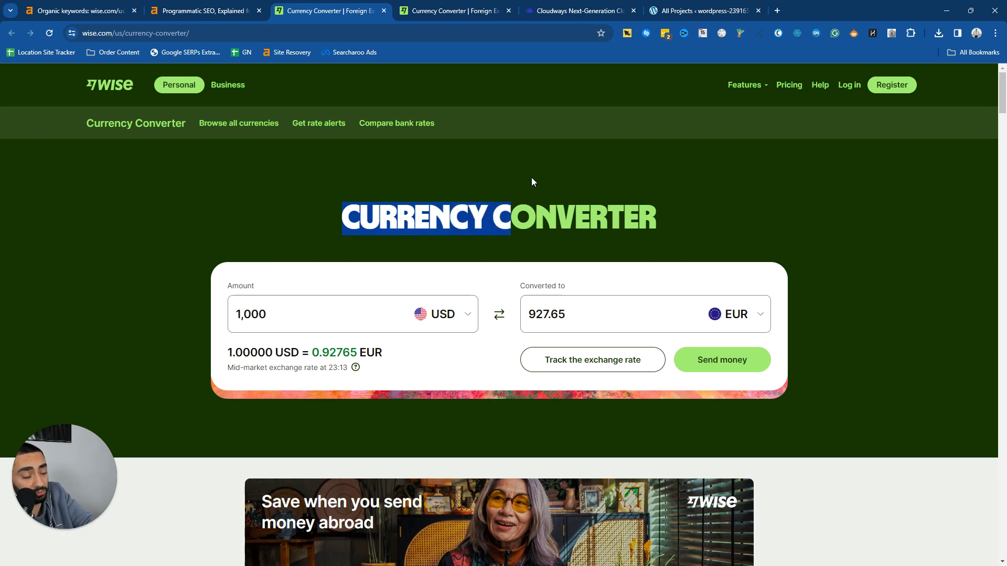
# Reopen the Nomadlist Chiang Mai link in a new tab beside the Wise page
pyautogui.click(247, 19)
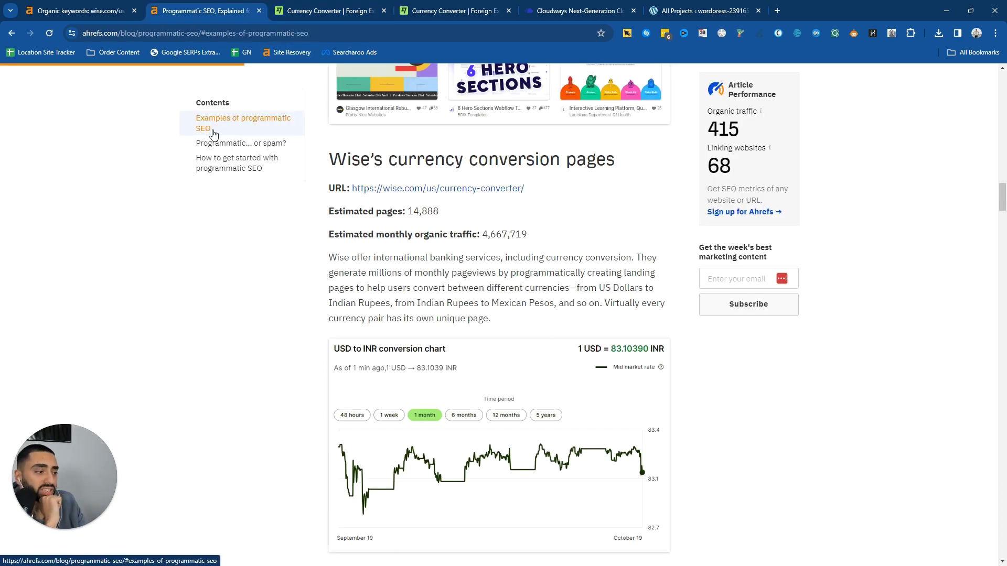
pyautogui.scroll(10, 166, 205)
pyautogui.scroll(10, 165, 205)
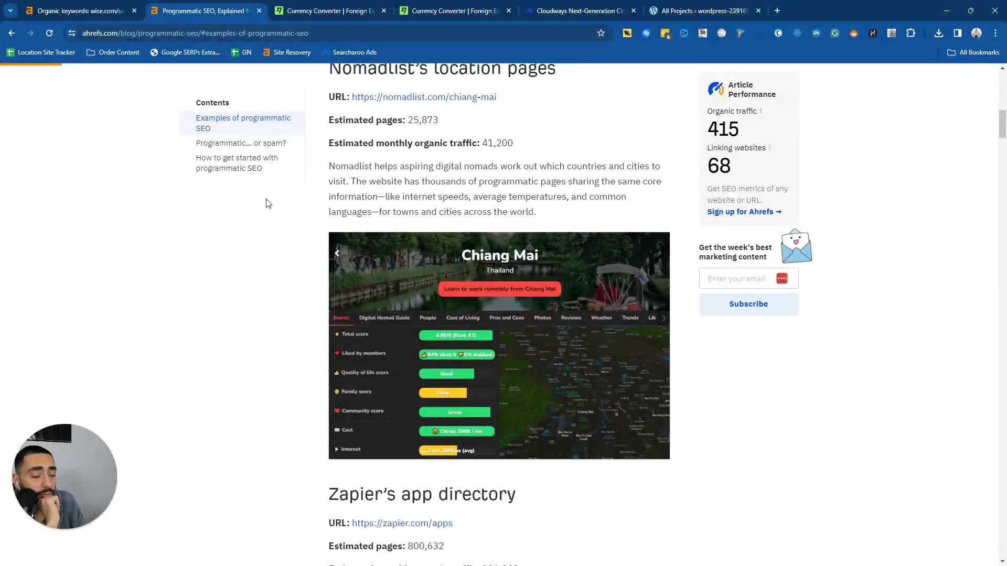
pyautogui.keyDown('ctrl'); pyautogui.click(394, 98); pyautogui.keyUp('ctrl')
pyautogui.click(338, 6)
pyautogui.hotkey('ctrl', 'Tab')
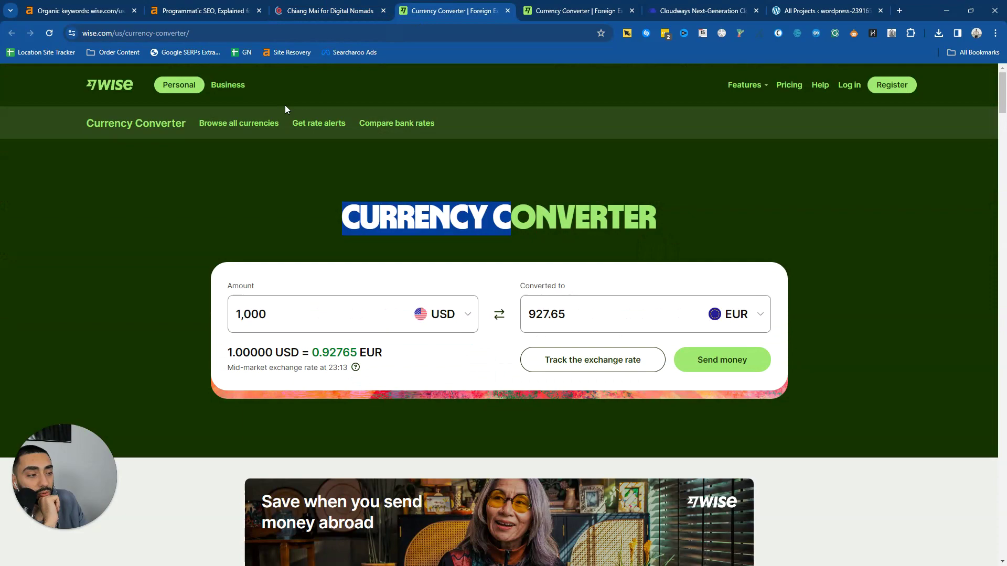
# Bring up the Ahrefs Organic keywords report for wise.com/us/currency-converter/ (124,512 keywords)
pyautogui.click(261, 227)
pyautogui.hotkey('ctrl', 'shift', 'Tab')
pyautogui.hotkey('ctrl', 'shift', 'Tab')
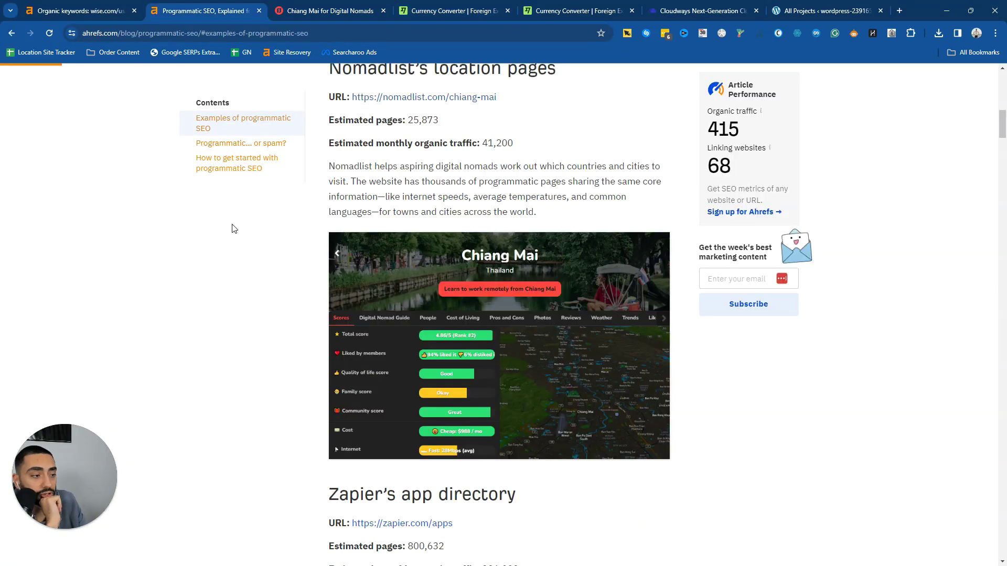
pyautogui.scroll(-10, 244, 230)
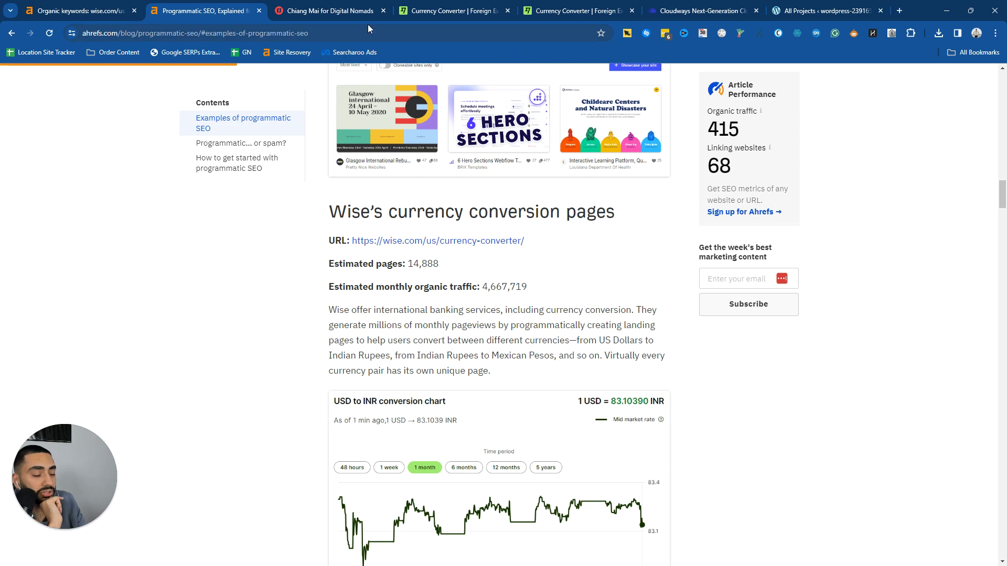
pyautogui.click(79, 9)
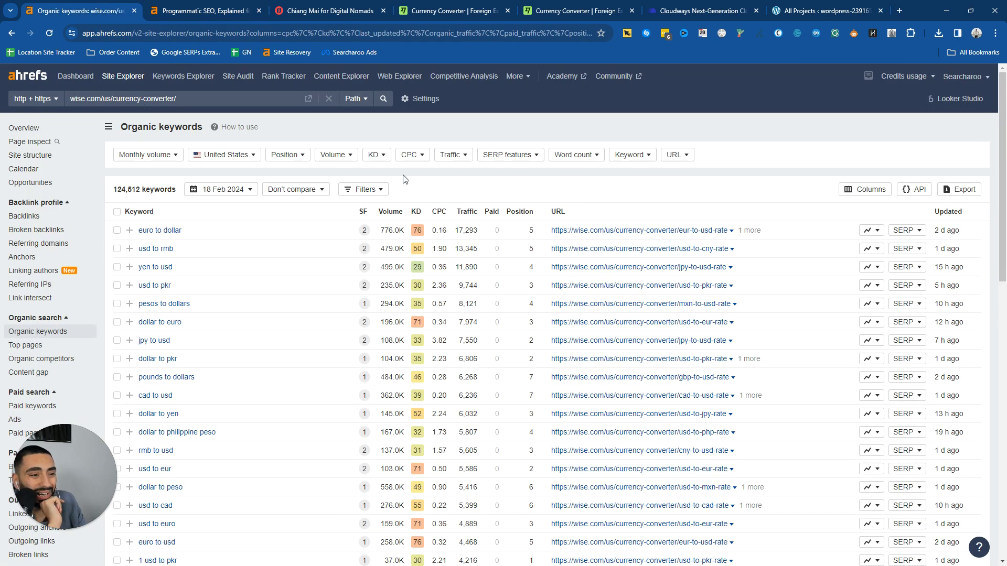
# Open Wise's ranking usd-to-cny-rate page from the report, then close it again
pyautogui.moveTo(76, 100); pyautogui.dragTo(123, 100)
pyautogui.click(92, 100)
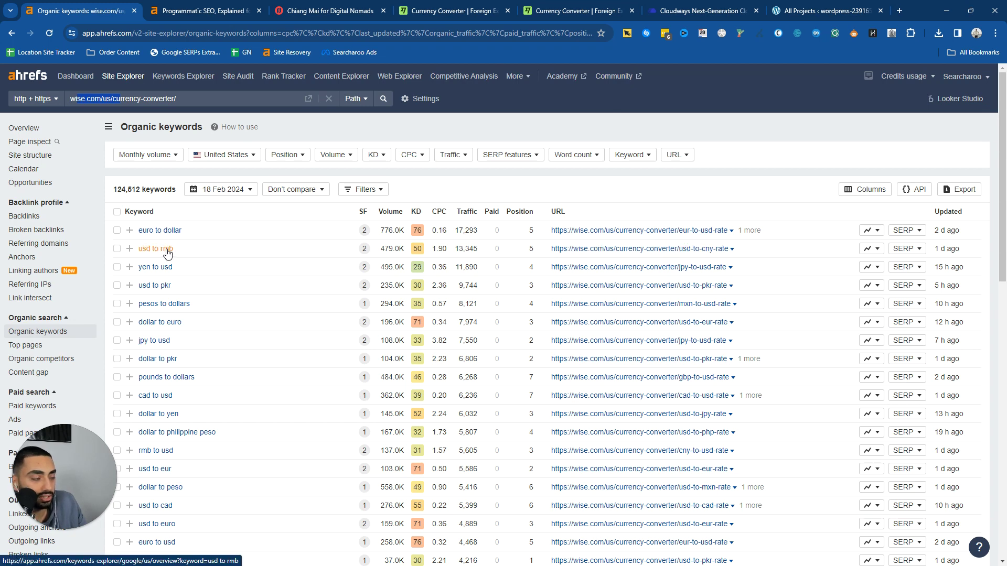
pyautogui.click(665, 252)
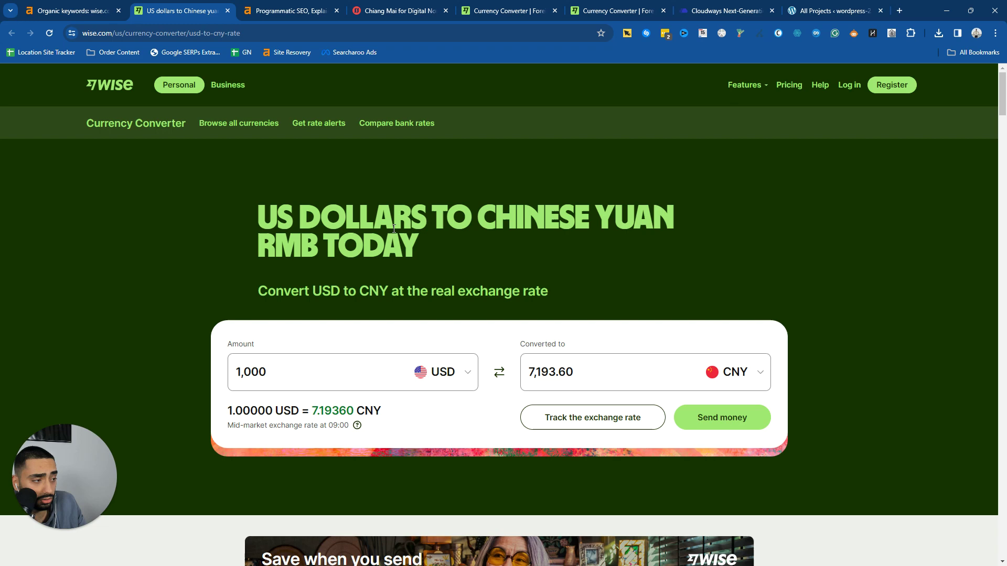
pyautogui.click(227, 10)
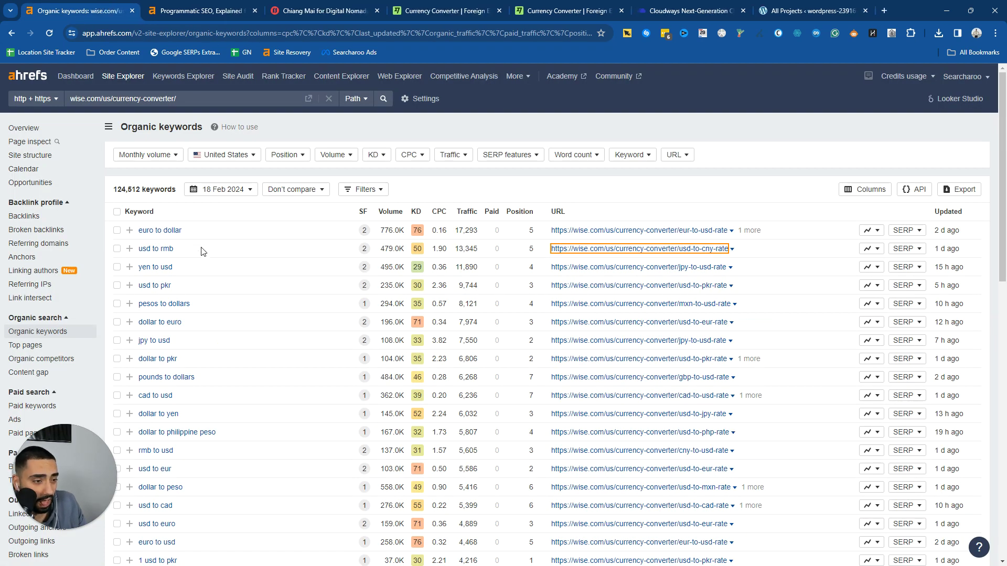
# Scroll the keyword list and open the usd-to-php-rate page in a new tab
pyautogui.scroll(-1, 186, 291)
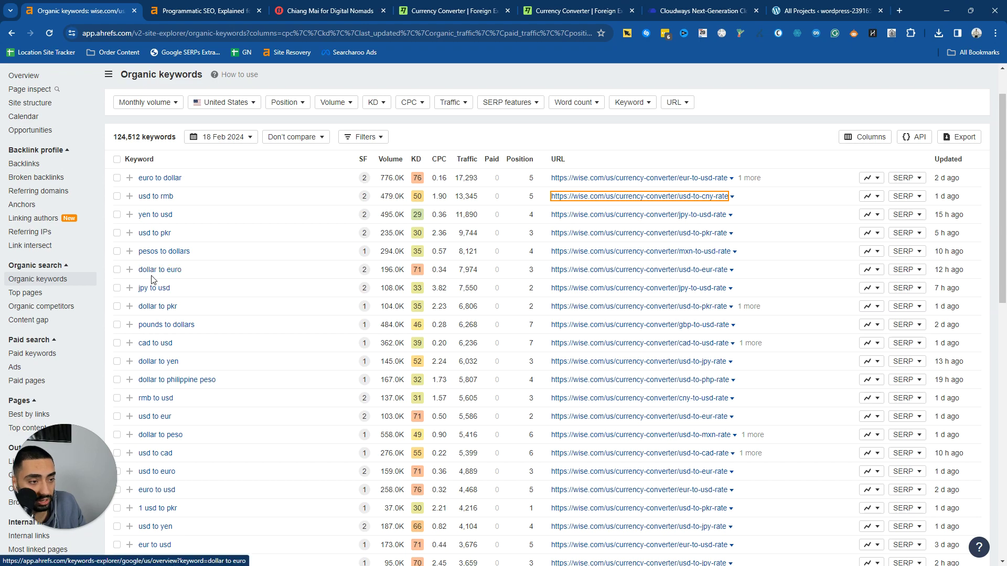
pyautogui.scroll(-2, 163, 335)
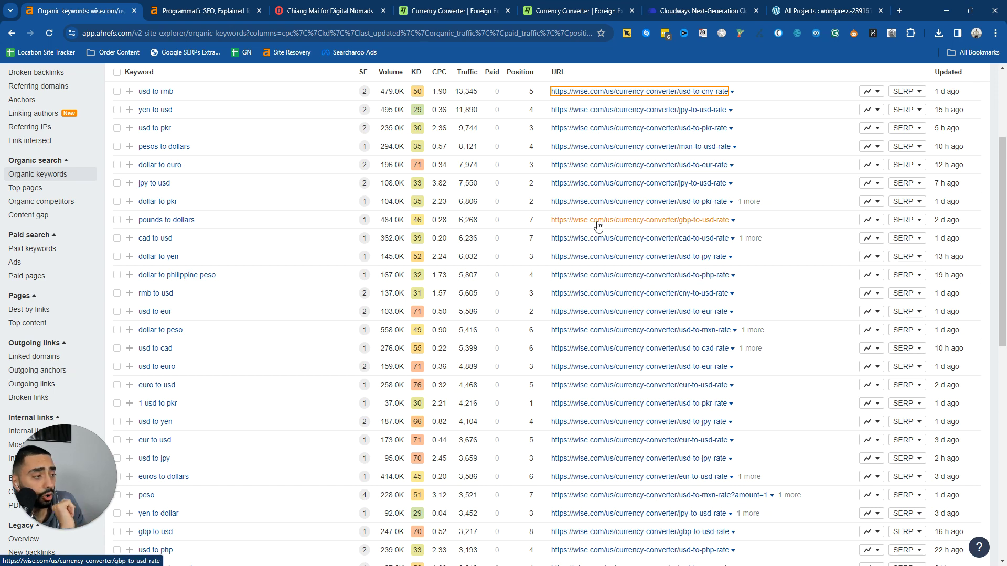
pyautogui.keyDown('ctrl'); pyautogui.click(676, 277); pyautogui.keyUp('ctrl')
# Open the USD-to-CNY page too and search the USD-to-PHP page for 'US dollars'
pyautogui.keyDown('ctrl'); pyautogui.click(650, 91); pyautogui.keyUp('ctrl')
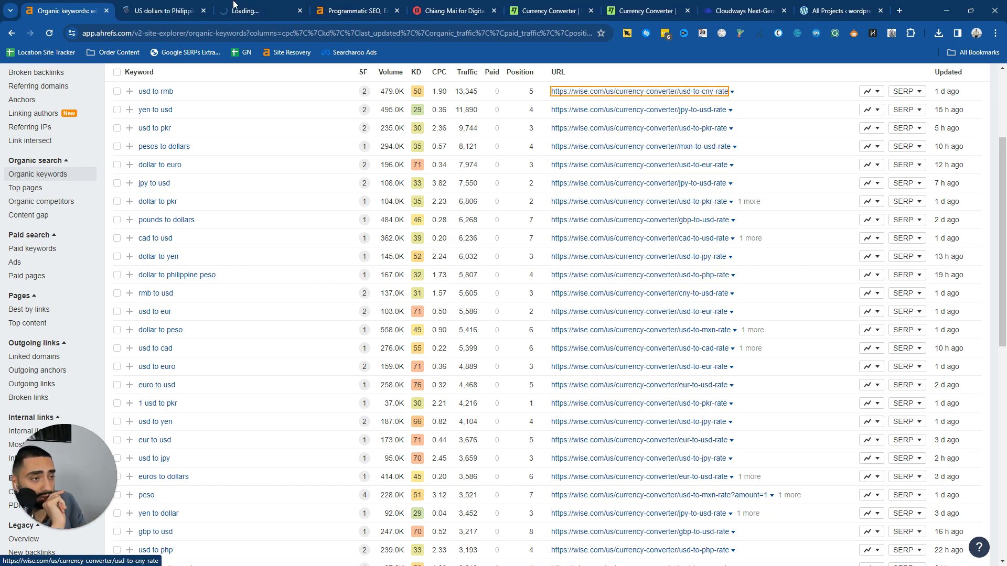
pyautogui.click(155, 6)
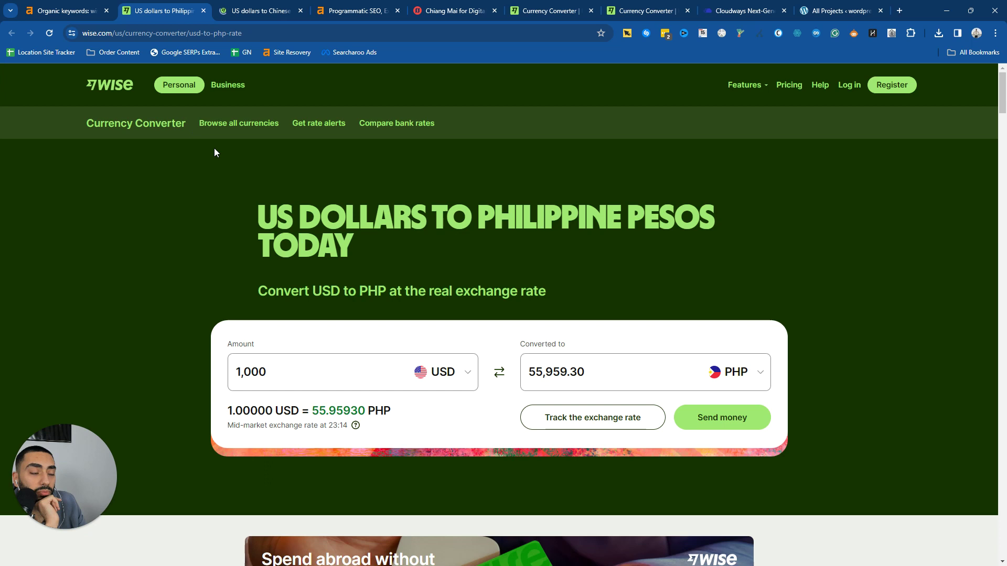
pyautogui.moveTo(258, 221); pyautogui.dragTo(422, 208)
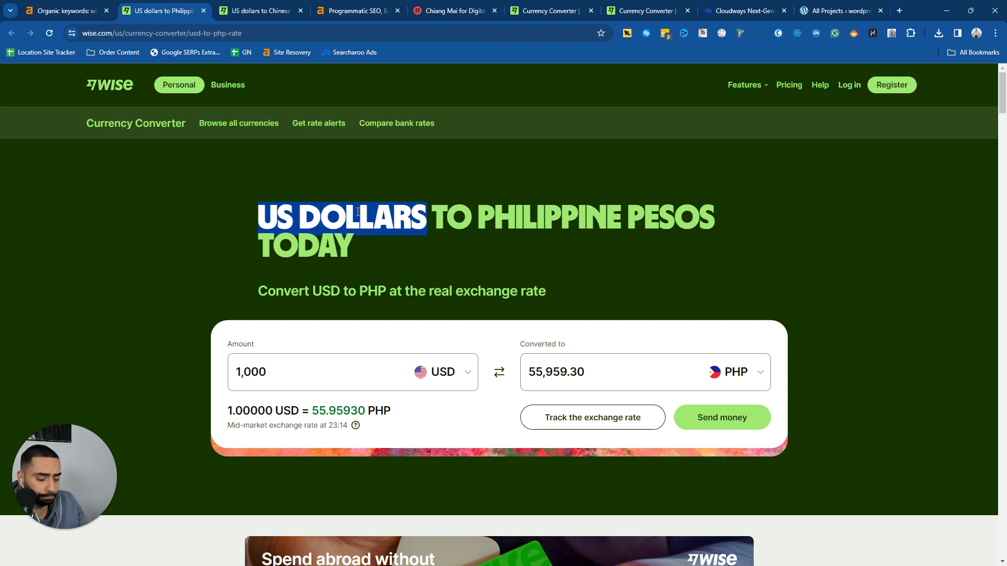
pyautogui.hotkey('ctrl', 'f')
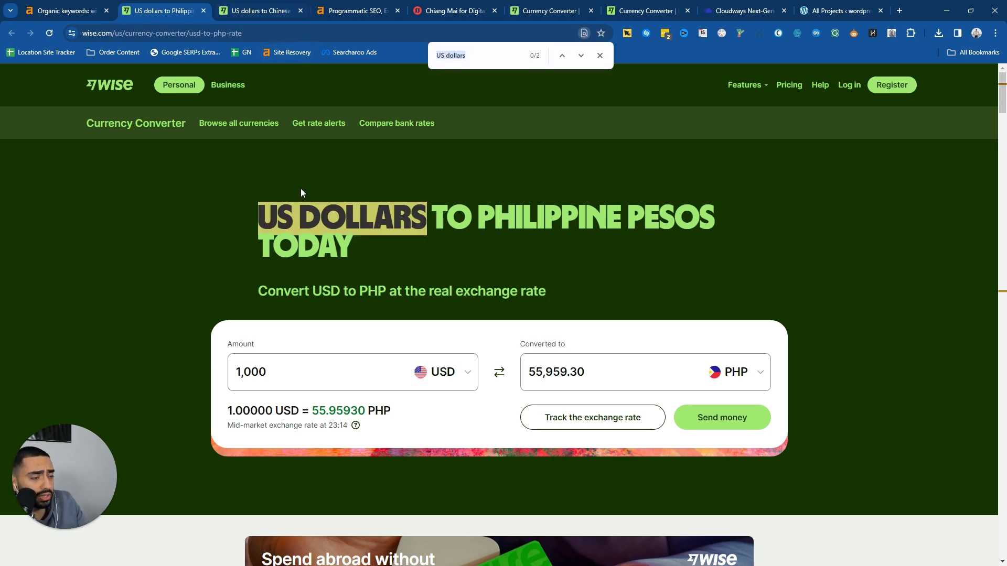
pyautogui.click(384, 218)
pyautogui.scroll(-20, 185, 203)
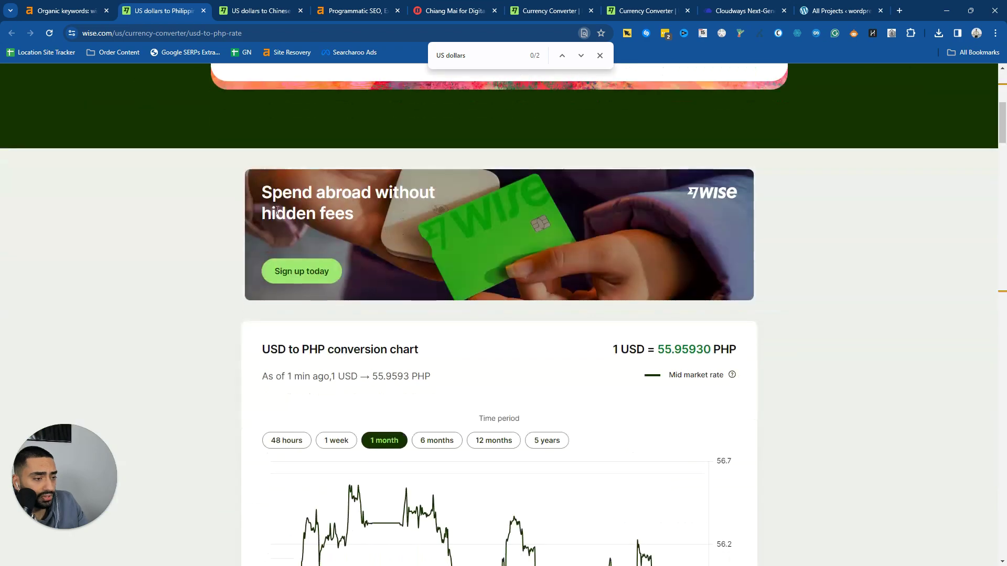
pyautogui.scroll(-10, 190, 202)
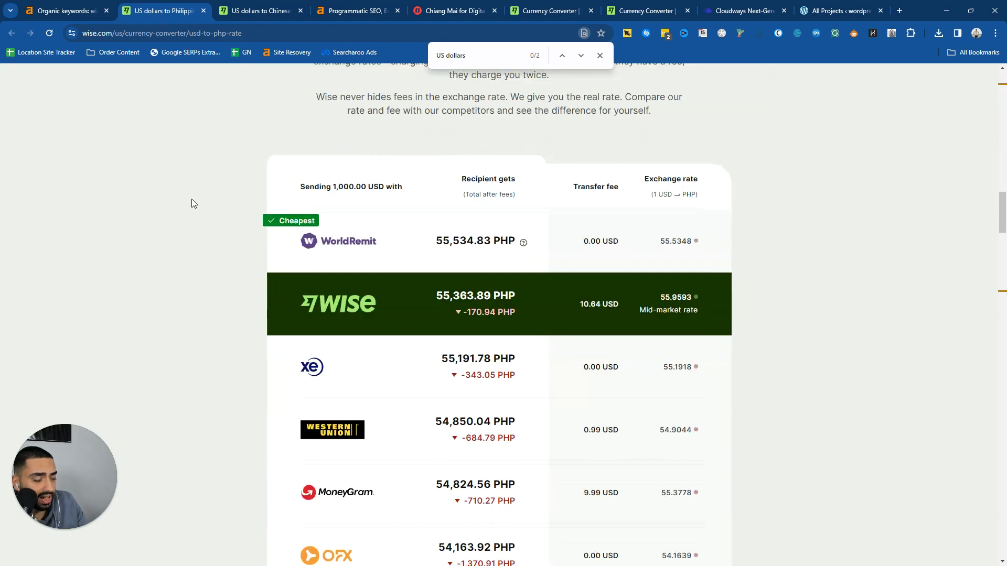
pyautogui.scroll(20, 193, 202)
pyautogui.click(477, 55)
pyautogui.press('Return')
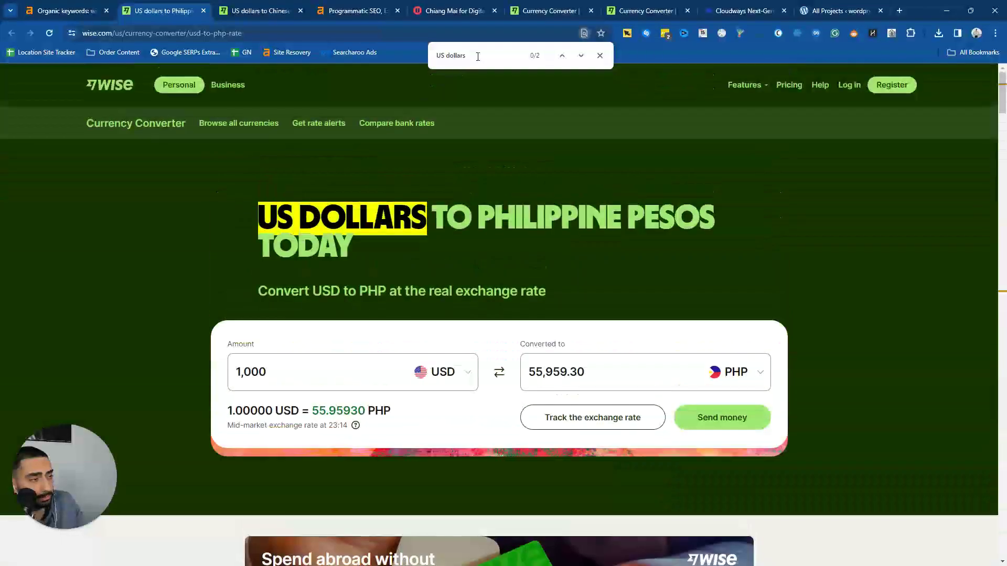
pyautogui.press('Return')
# Search the USD-to-CNY page for 'US dollars' to compare its templated wording
pyautogui.click(237, 4)
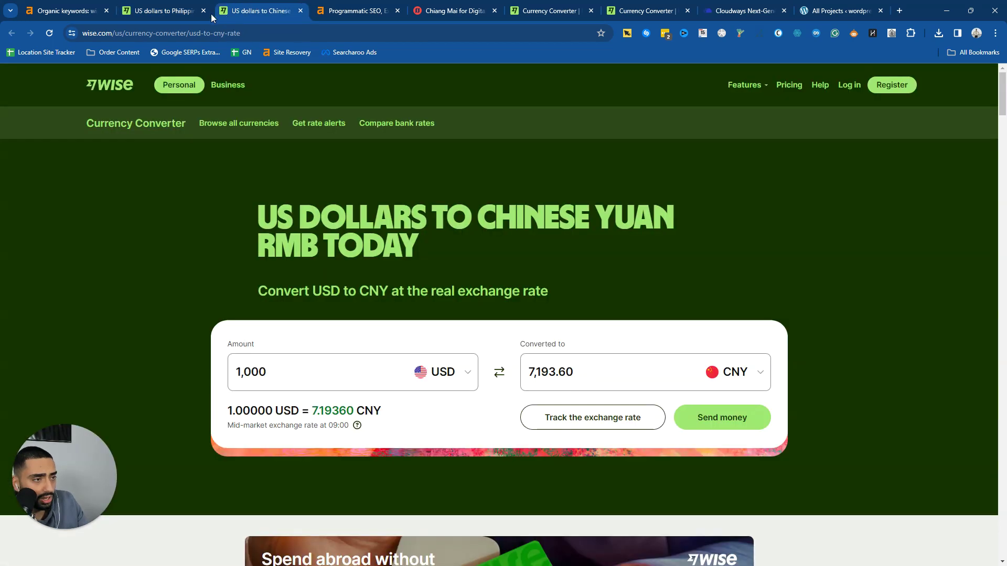
pyautogui.hotkey('ctrl', 'f')
pyautogui.scroll(-15, 190, 194)
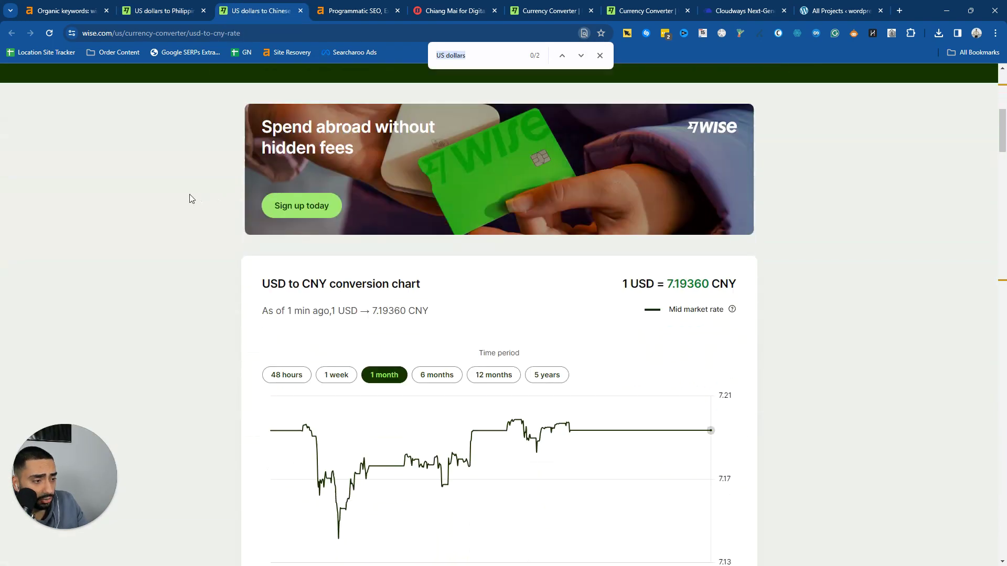
pyautogui.scroll(-7, 189, 186)
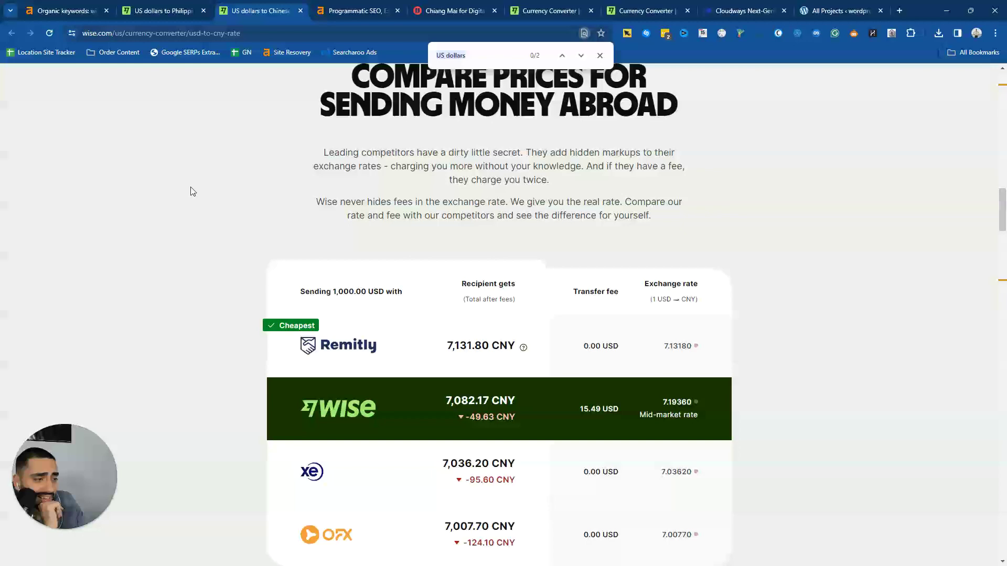
pyautogui.moveTo(320, 152); pyautogui.dragTo(671, 155)
# Go back to the USD-to-PHP page and scroll through its provider comparison section
pyautogui.click(136, 6)
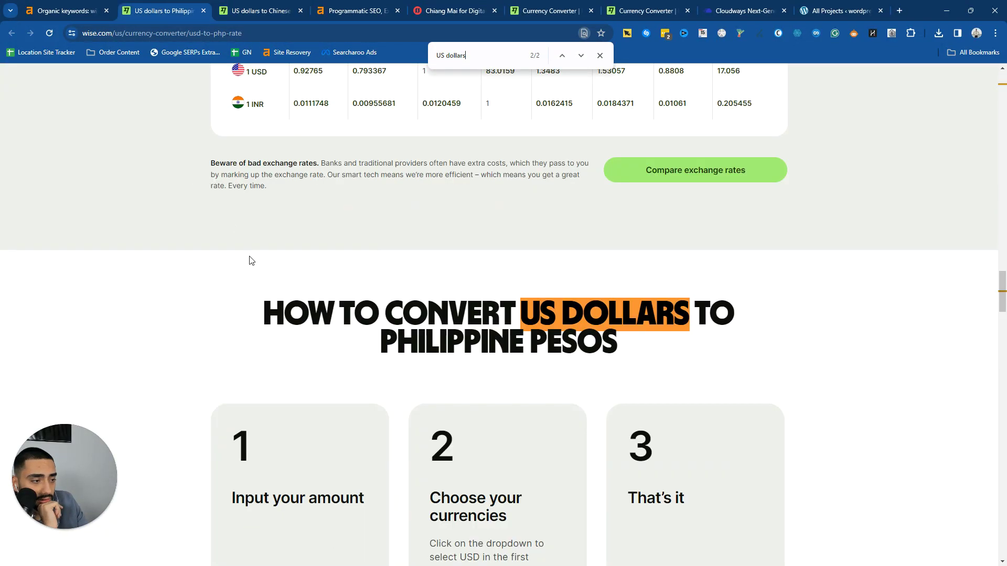
pyautogui.scroll(15, 250, 257)
pyautogui.scroll(7, 250, 257)
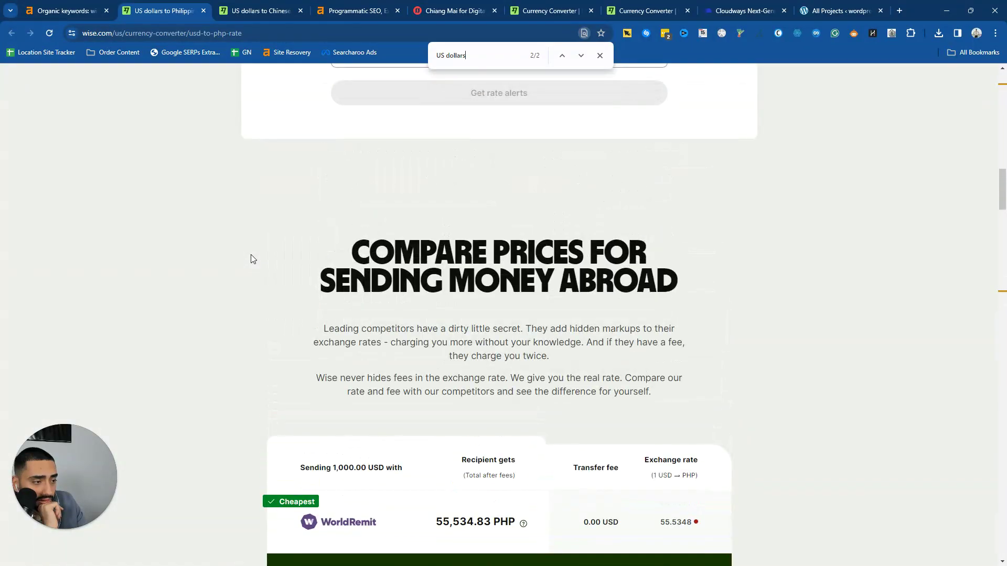
pyautogui.moveTo(251, 265); pyautogui.dragTo(411, 353)
pyautogui.moveTo(363, 322); pyautogui.dragTo(513, 318)
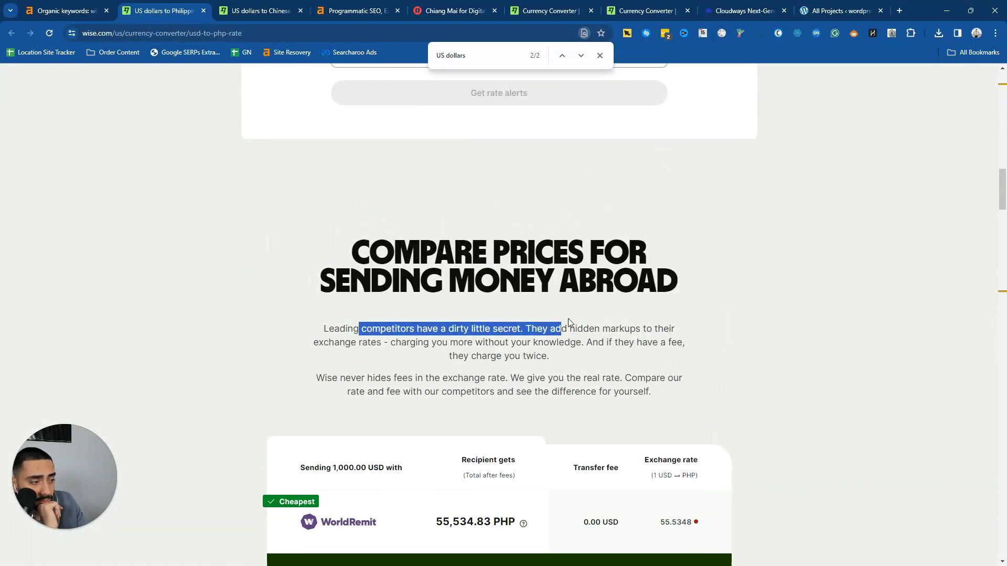
pyautogui.scroll(-20, 219, 319)
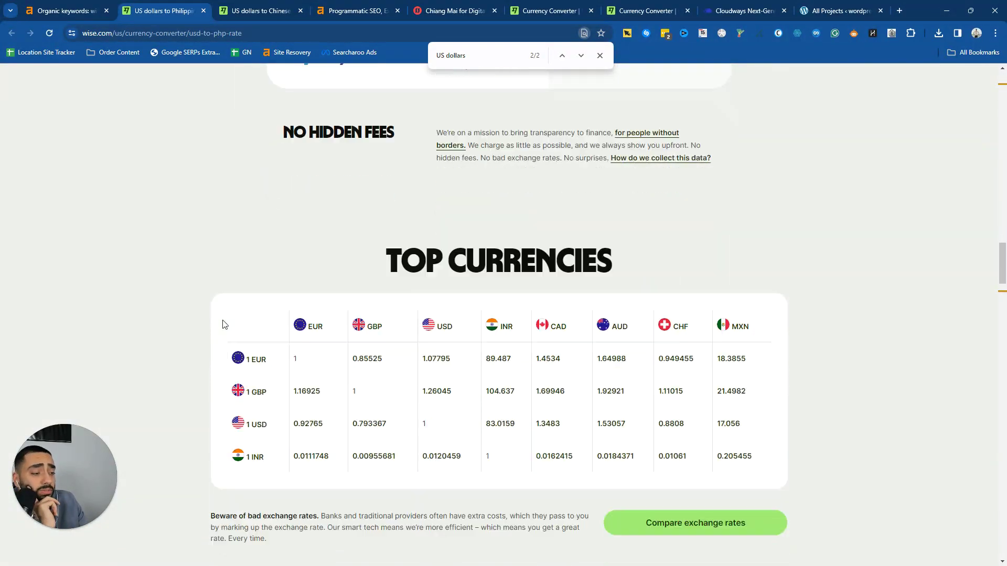
pyautogui.scroll(18, 369, 302)
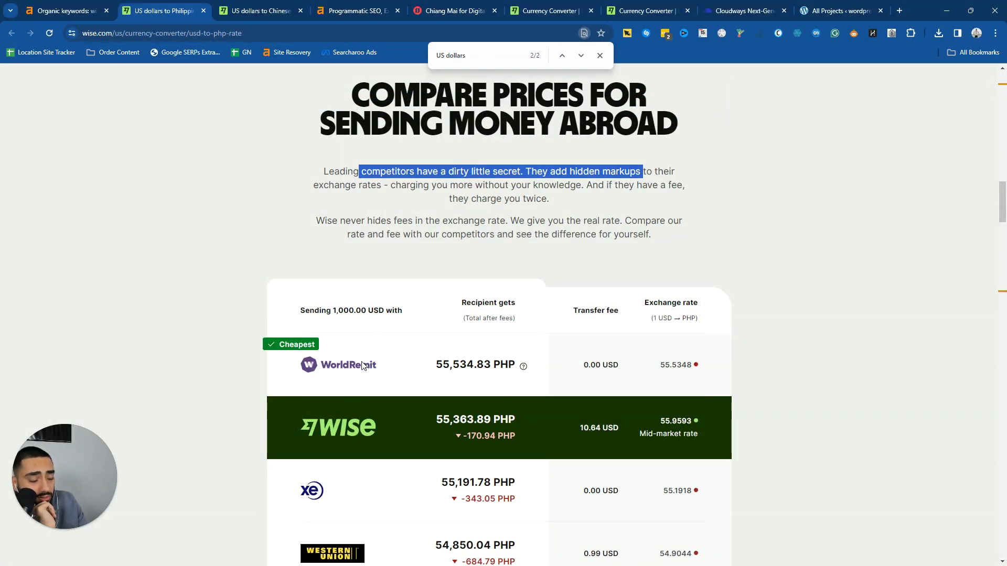
pyautogui.scroll(-6, 401, 416)
pyautogui.scroll(4, 398, 375)
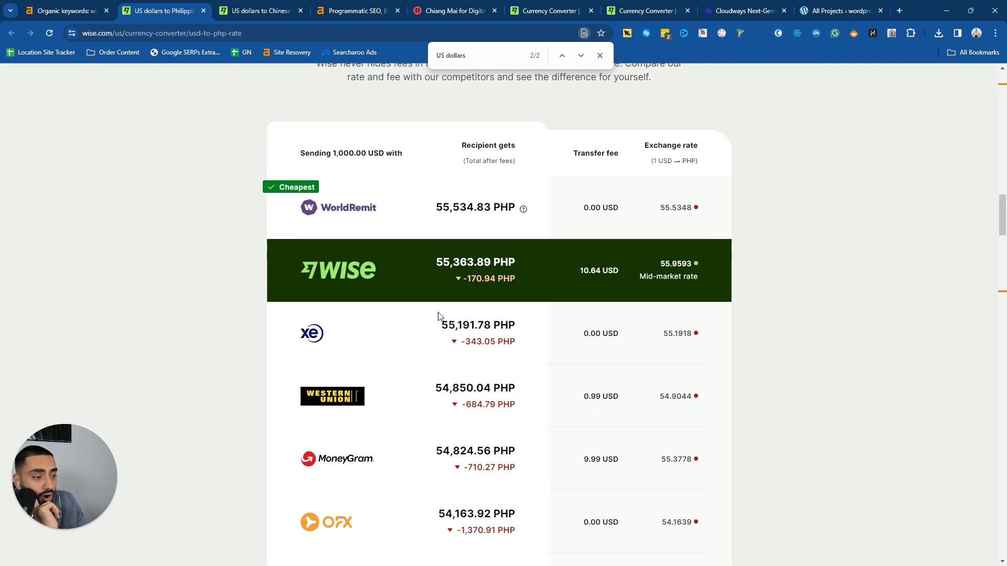
# Highlight the Wise, xe and WorldRemit (55,534.83 PHP) amounts in the PHP provider table
pyautogui.moveTo(449, 262); pyautogui.dragTo(538, 362)
pyautogui.scroll(-8, 531, 424)
pyautogui.scroll(3, 498, 285)
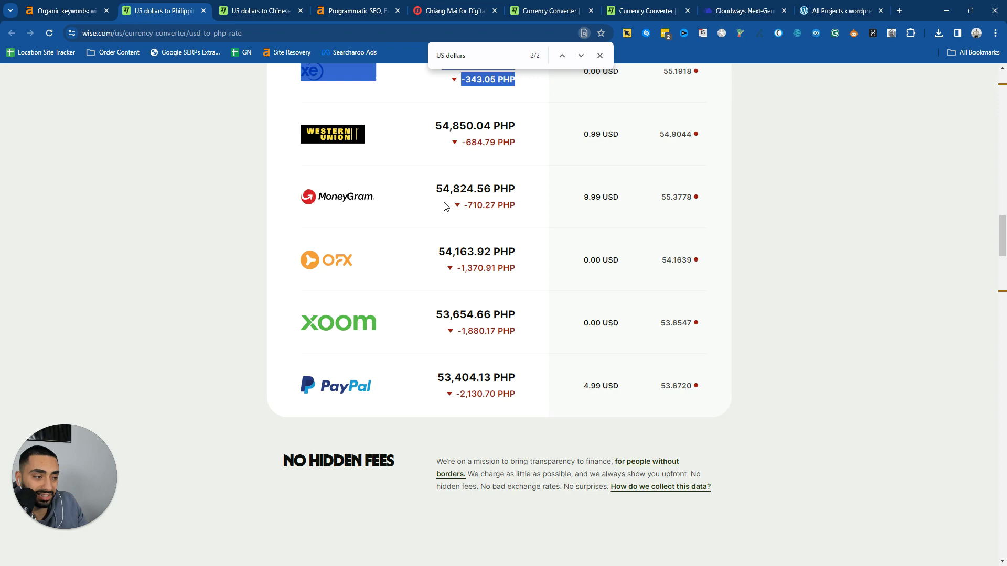
pyautogui.scroll(5, 444, 206)
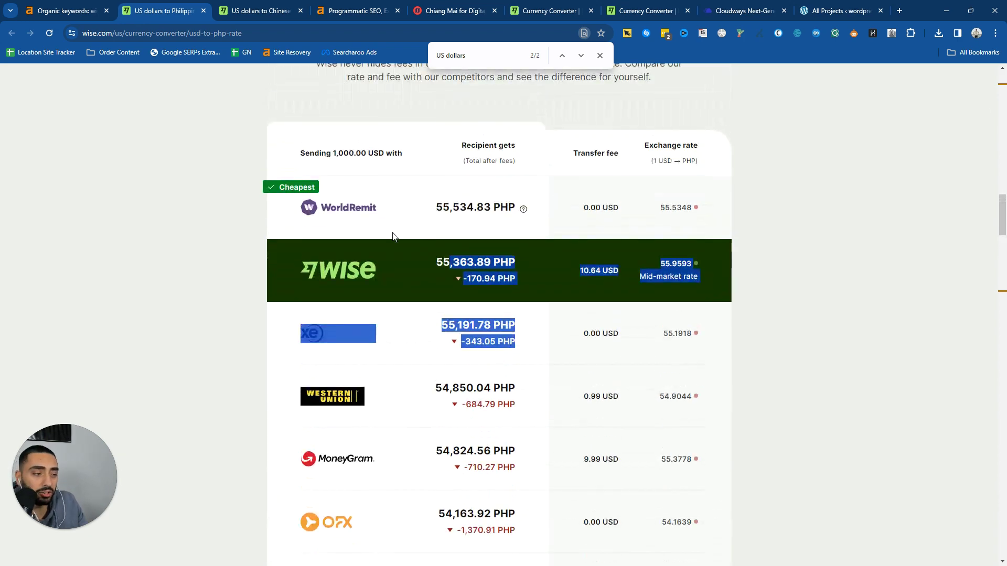
pyautogui.click(518, 207)
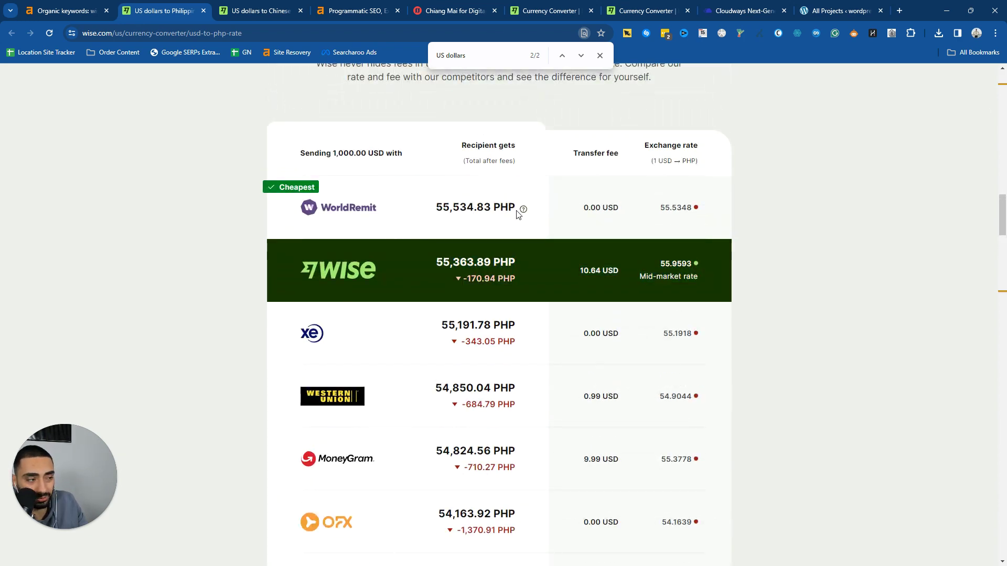
pyautogui.moveTo(434, 210); pyautogui.dragTo(516, 205)
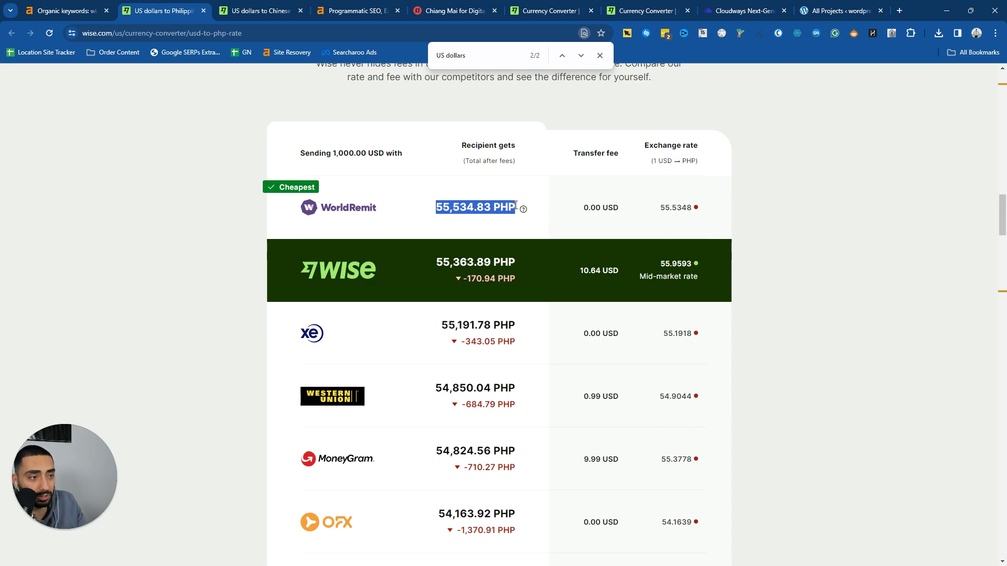
# Check the matching provider amount in the USD-to-CNY comparison table
pyautogui.click(262, 11)
pyautogui.scroll(-3, 303, 191)
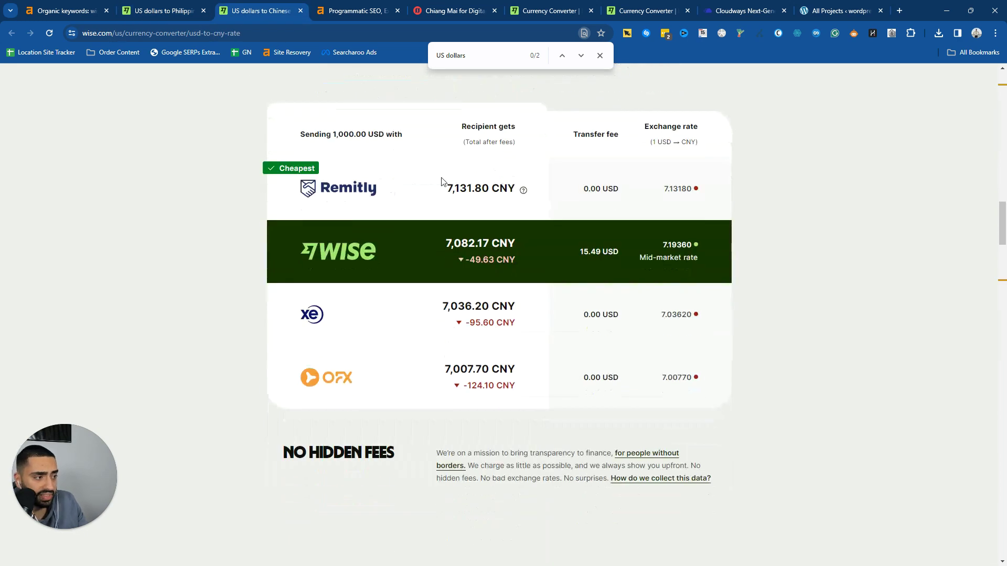
pyautogui.moveTo(445, 188); pyautogui.dragTo(514, 185)
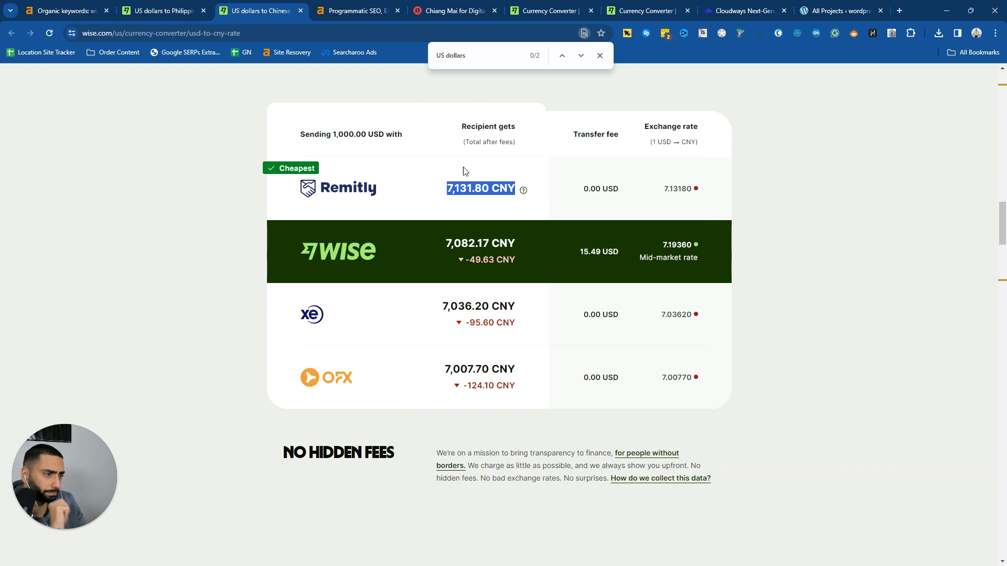
pyautogui.click(174, 7)
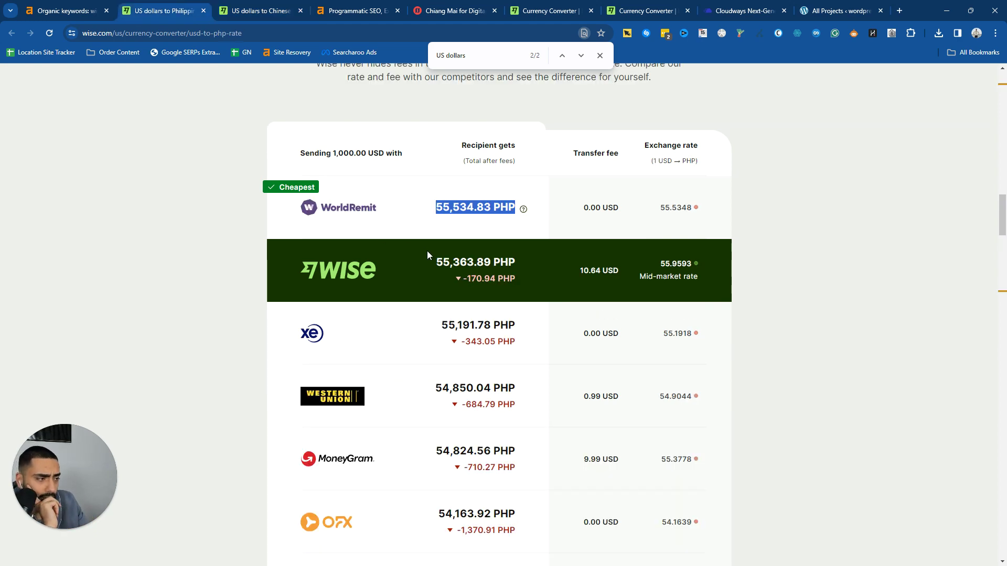
# Scroll the USD-to-PHP page to its Top Currencies table, then move to Nomad List
pyautogui.scroll(-3, 424, 258)
pyautogui.scroll(2, 424, 259)
pyautogui.scroll(-6, 426, 264)
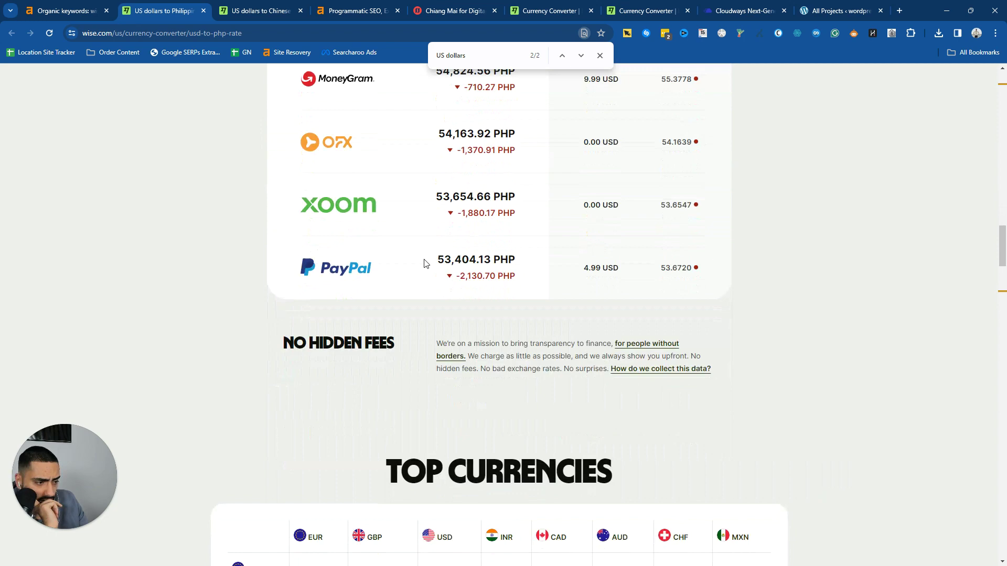
pyautogui.scroll(-5, 424, 262)
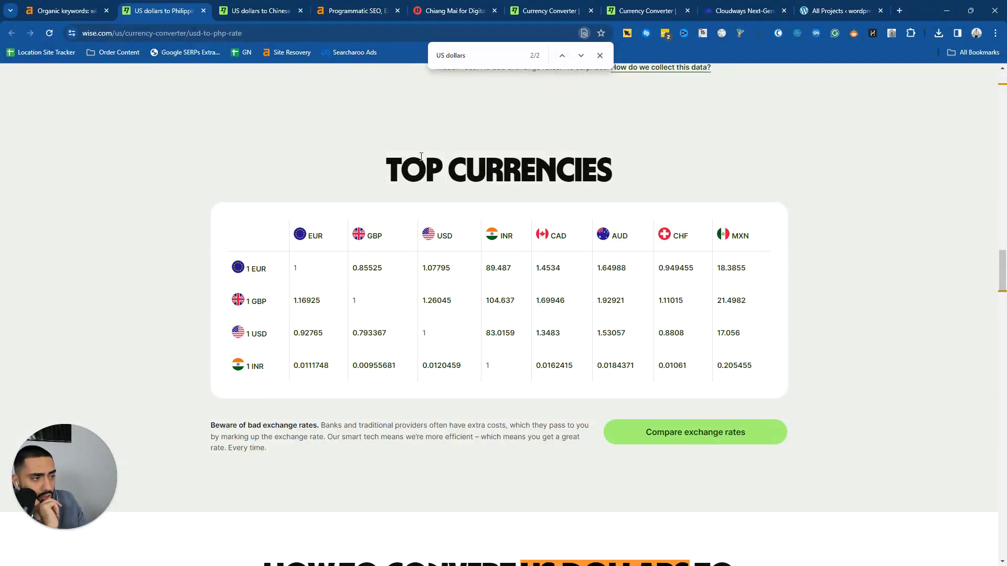
pyautogui.moveTo(421, 156); pyautogui.dragTo(624, 162)
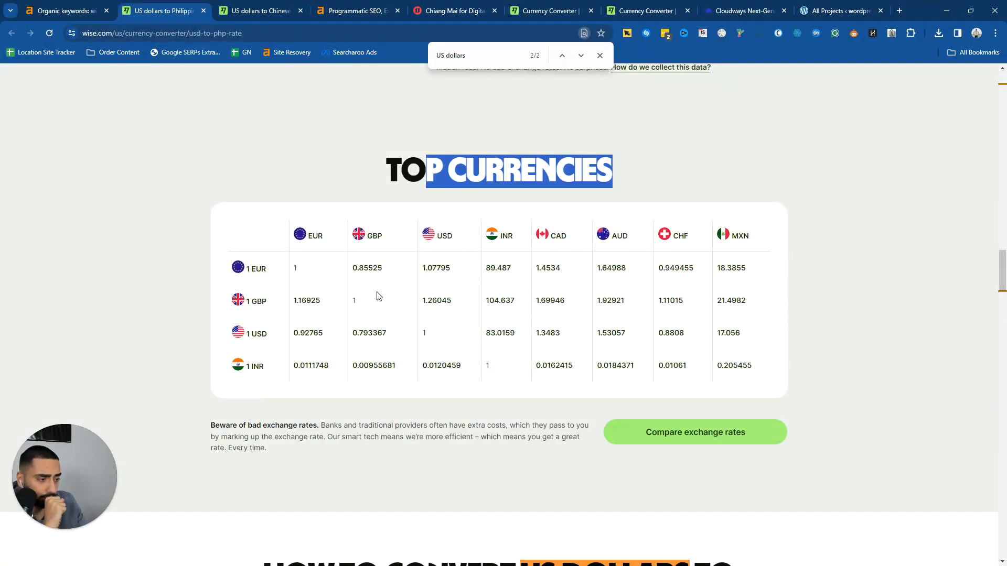
pyautogui.scroll(-4, 379, 296)
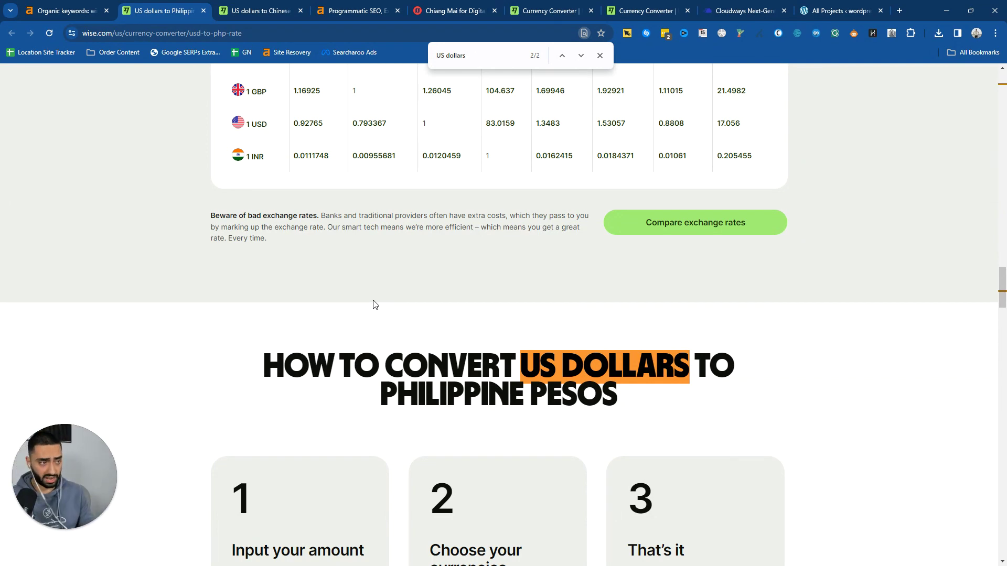
pyautogui.click(435, 6)
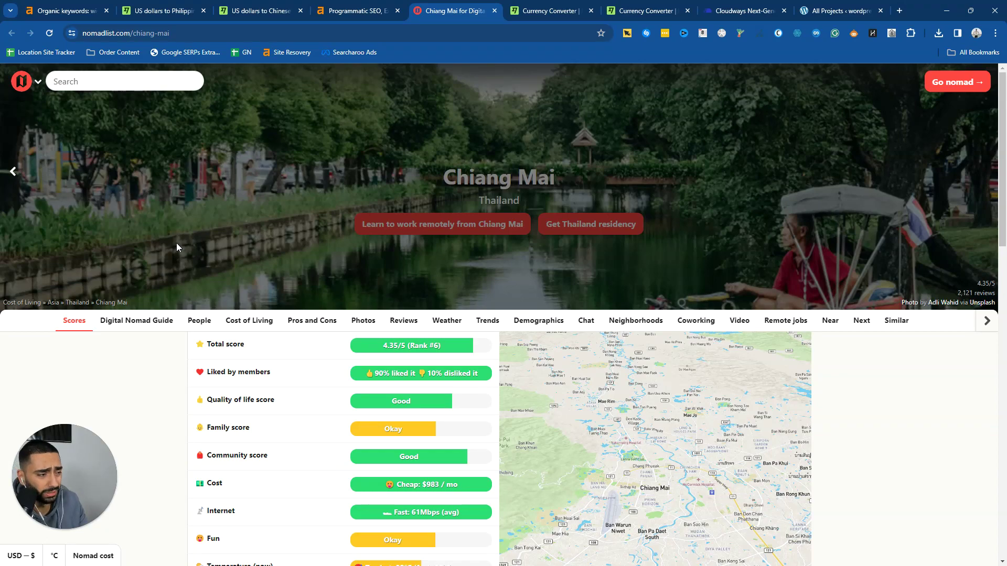
# Change the Nomad List address from chiang-mai to edinburgh to load Edinburgh's page
pyautogui.scroll(-3, 179, 245)
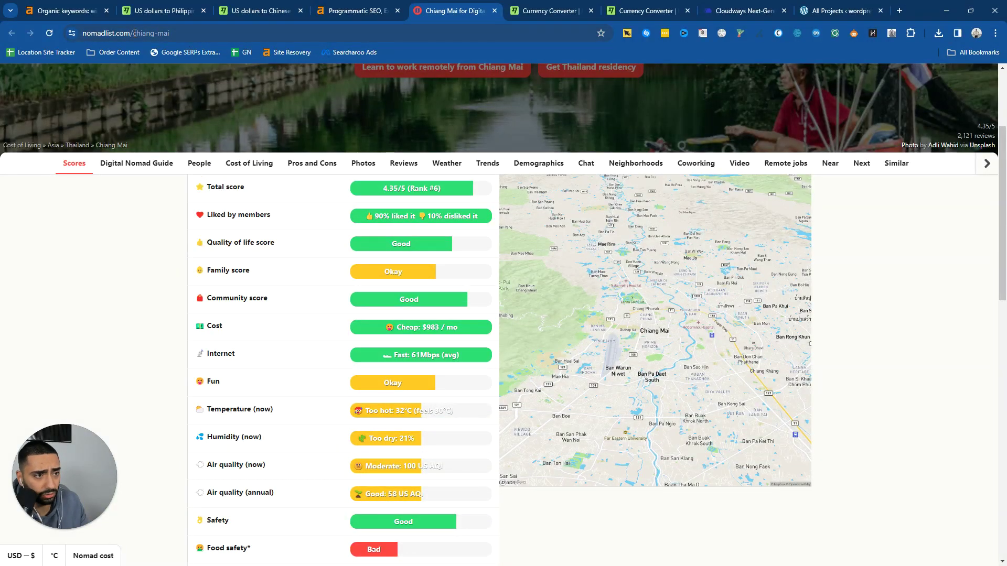
pyautogui.moveTo(135, 33); pyautogui.dragTo(233, 32)
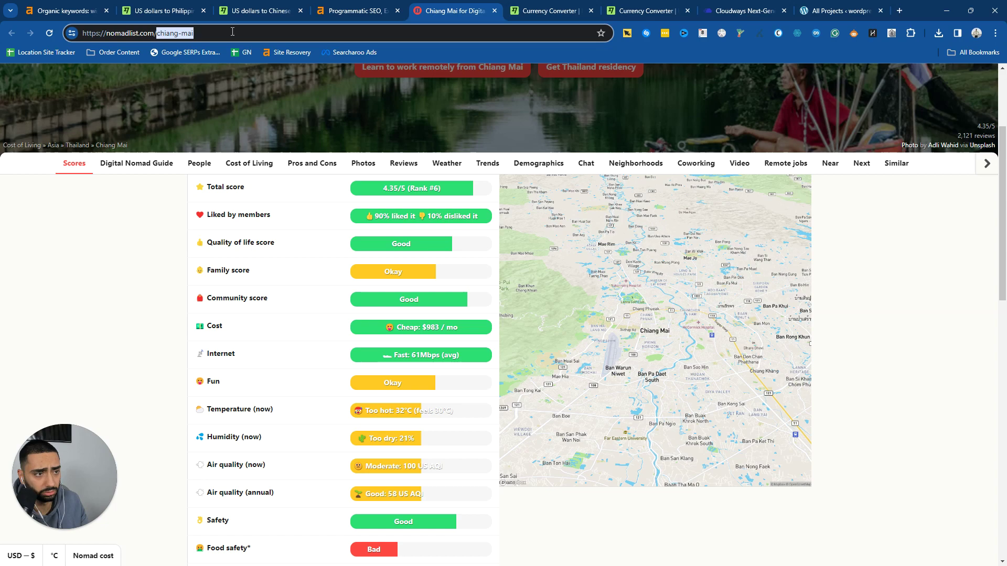
pyautogui.scroll(3, 241, 112)
pyautogui.scroll(-15, 242, 130)
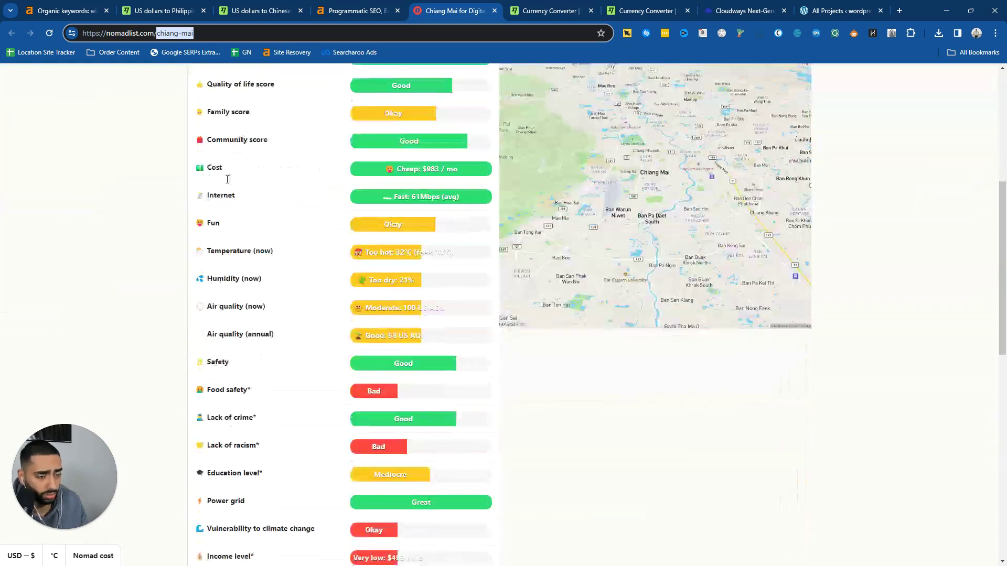
pyautogui.scroll(15, 195, 178)
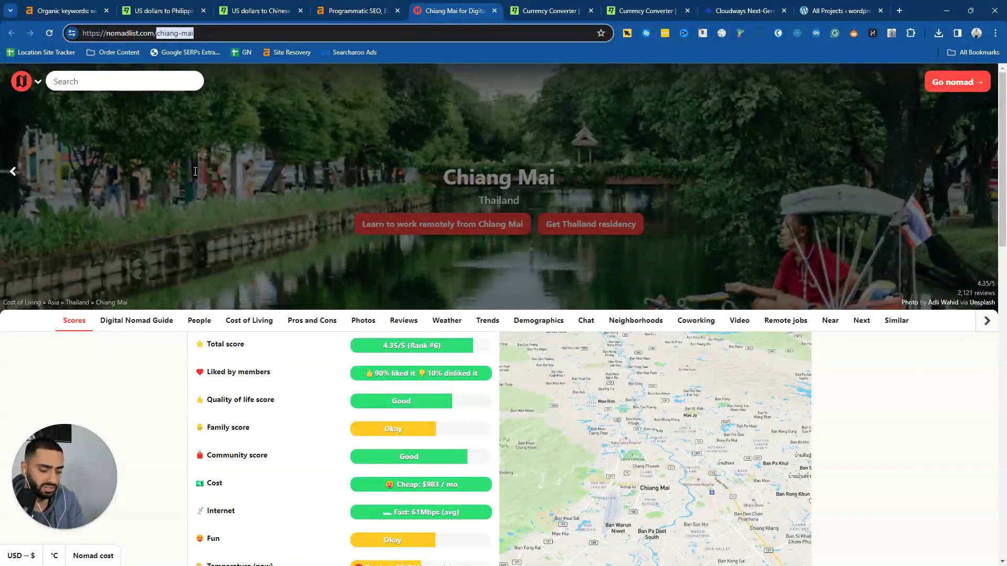
pyautogui.write('edinbr')
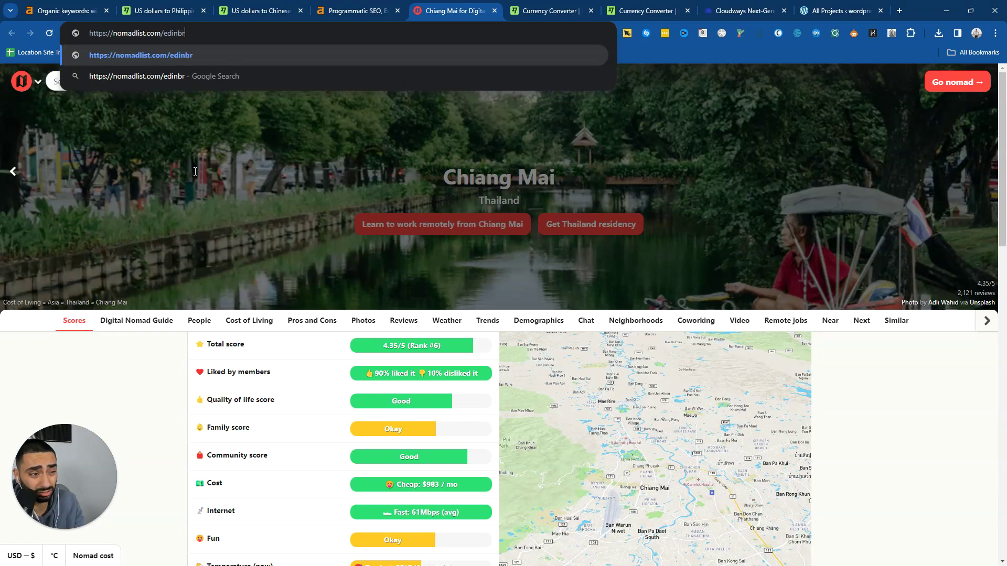
pyautogui.write('nbur')
pyautogui.press('BackSpace')
pyautogui.write('urgh')
pyautogui.press('Return')
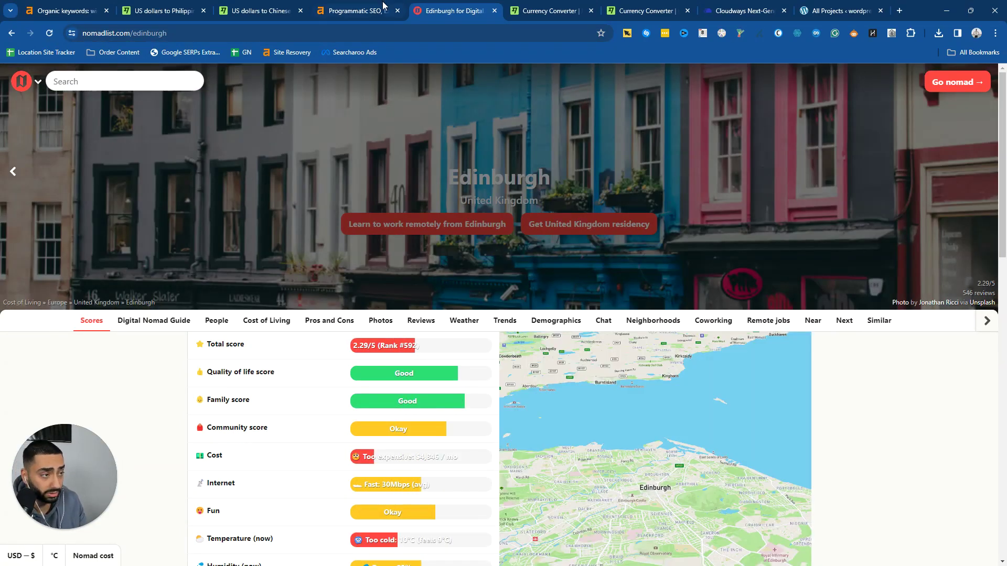
# Duplicate the Edinburgh tab and send the copy back to Chiang Mai (4.35/5, rank #6, $983/mo)
pyautogui.rightClick(450, 11)
pyautogui.click(493, 101)
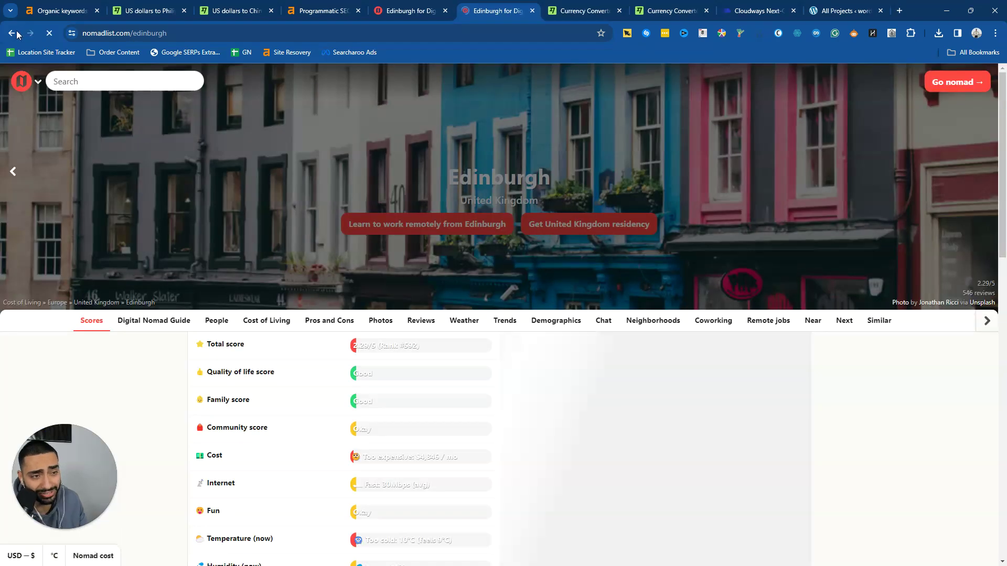
pyautogui.click(15, 33)
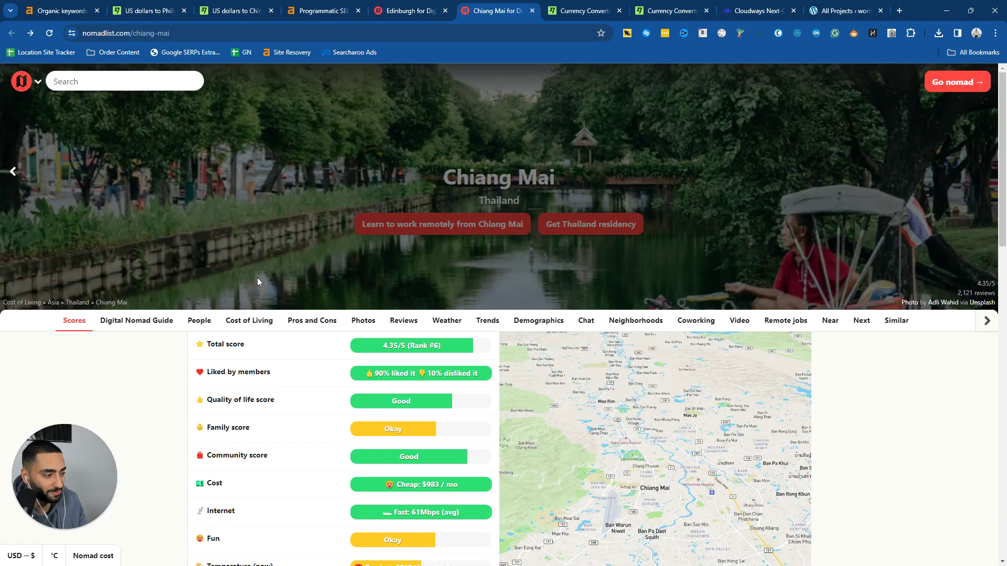
pyautogui.scroll(-3, 257, 282)
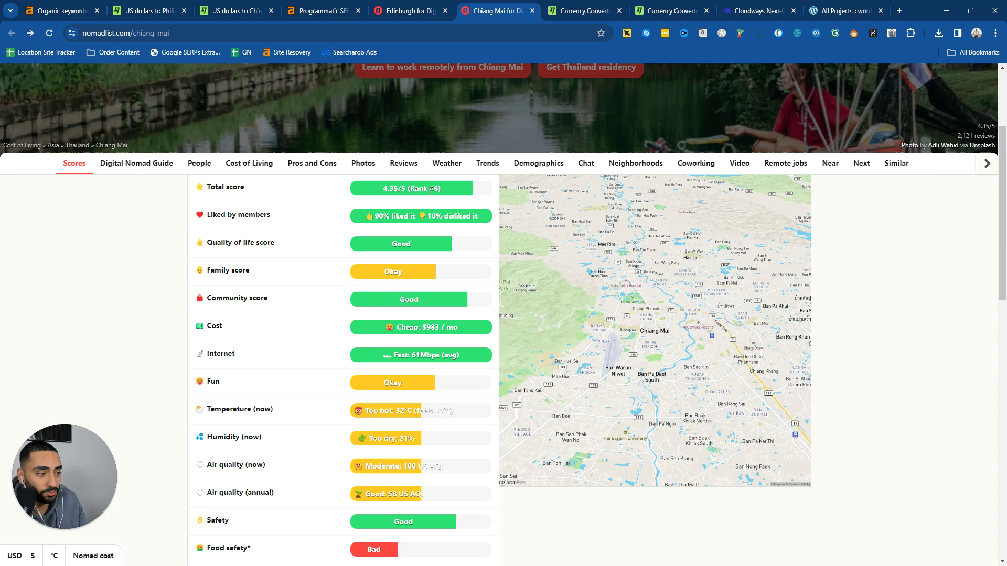
pyautogui.scroll(-10, 331, 313)
pyautogui.scroll(10, 316, 274)
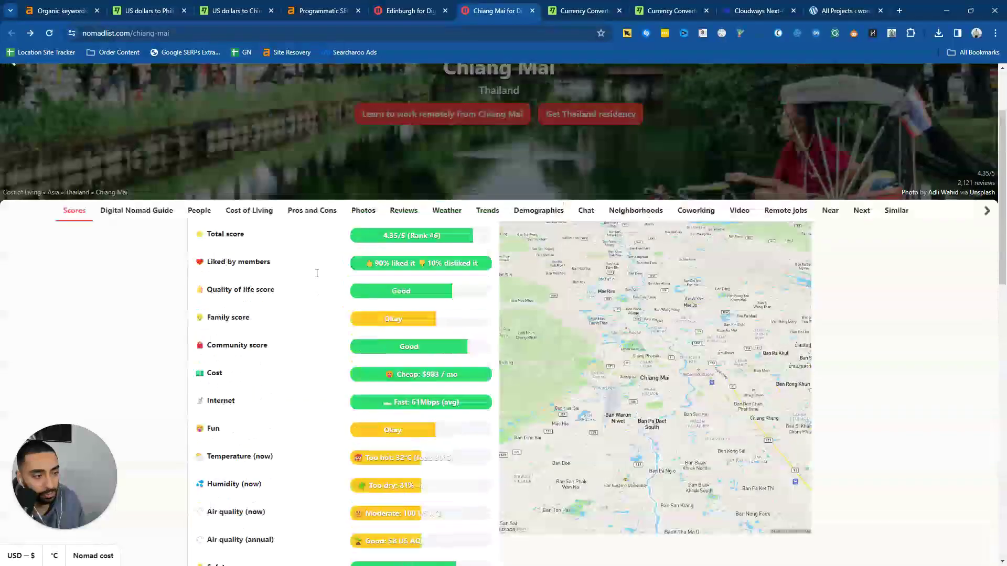
pyautogui.scroll(2, 318, 272)
pyautogui.scroll(-1, 300, 285)
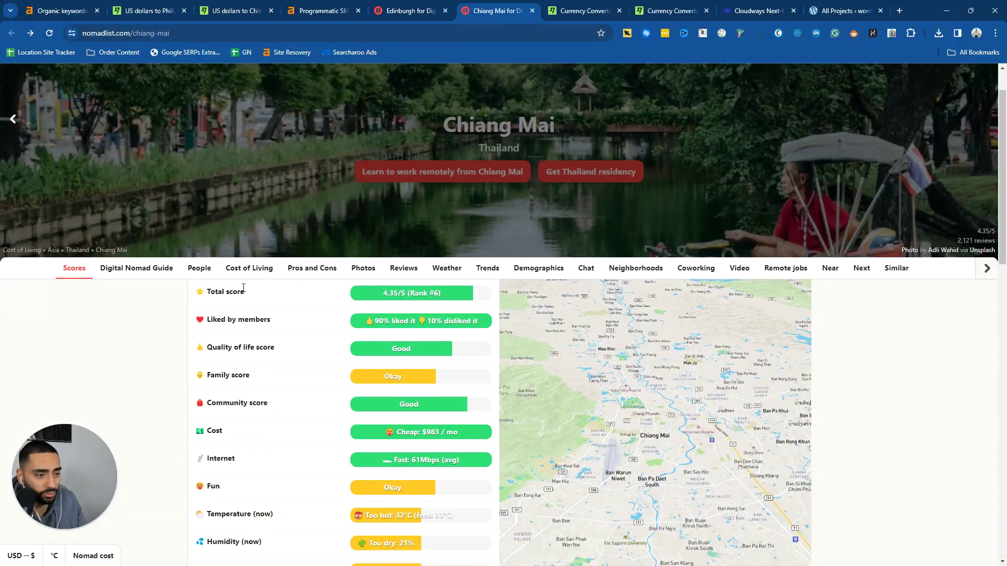
pyautogui.scroll(1, 286, 292)
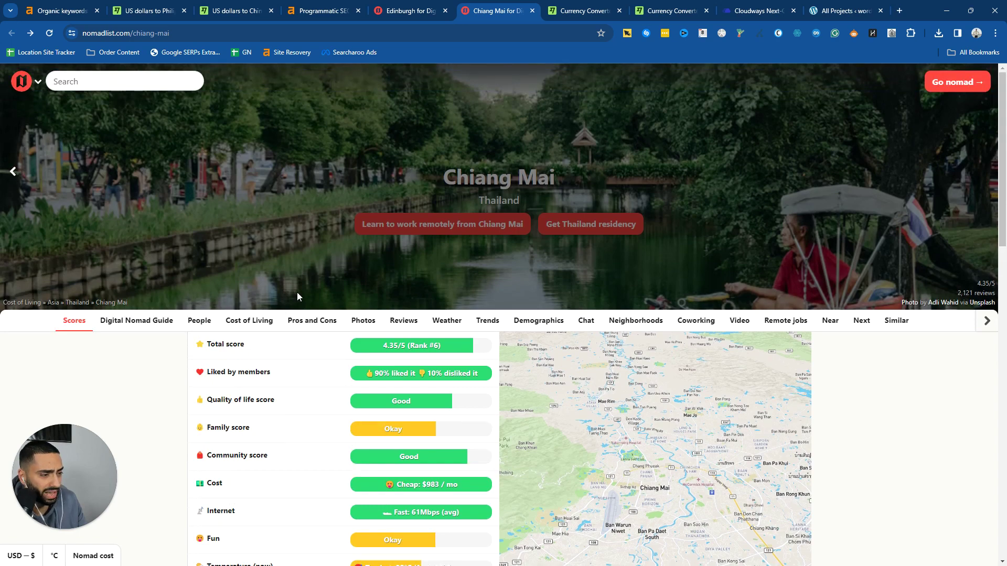
pyautogui.scroll(-2, 297, 292)
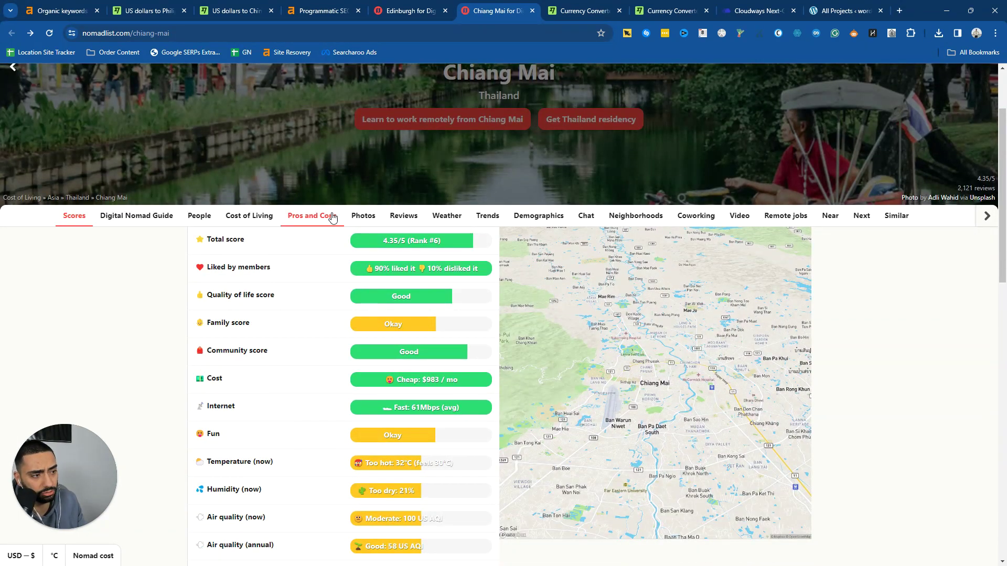
# Drag the Chiang Mai tab to sit left of the Edinburgh tab
pyautogui.click(411, 4)
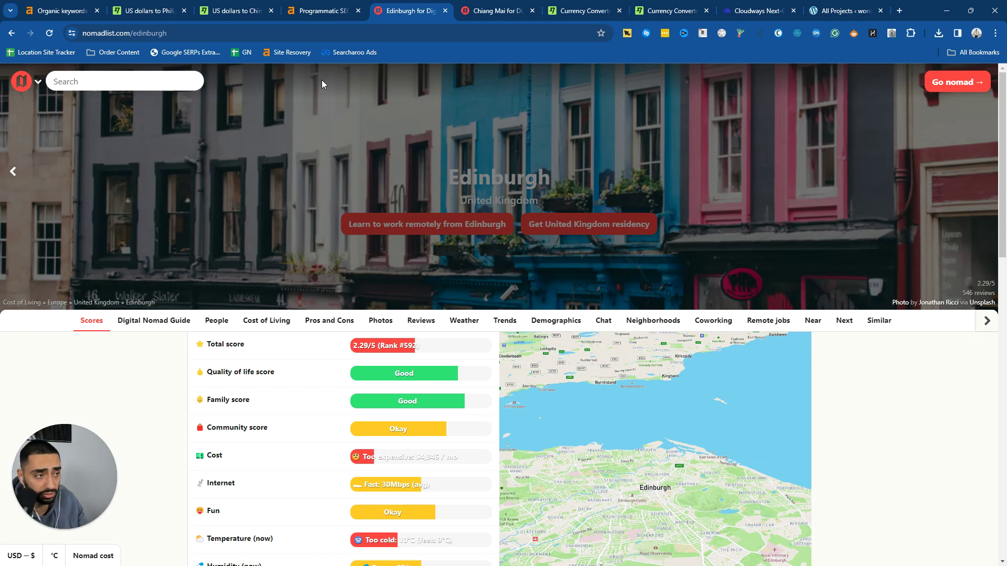
pyautogui.moveTo(501, 10); pyautogui.dragTo(414, 10)
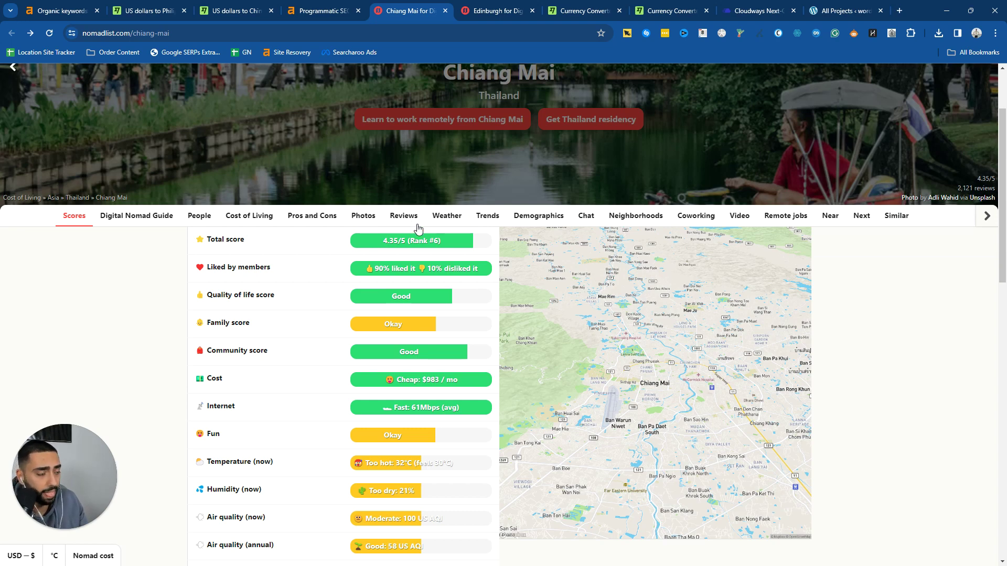
pyautogui.scroll(2, 322, 234)
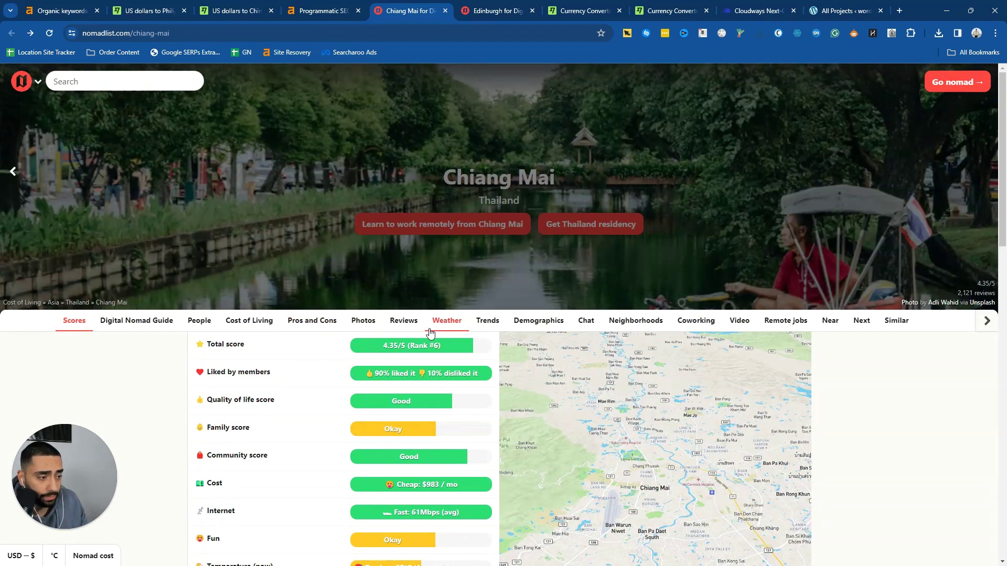
# Check Edinburgh's 2.29/5 score, rank #592 and too-expensive cost, then return to Chiang Mai
pyautogui.click(498, 11)
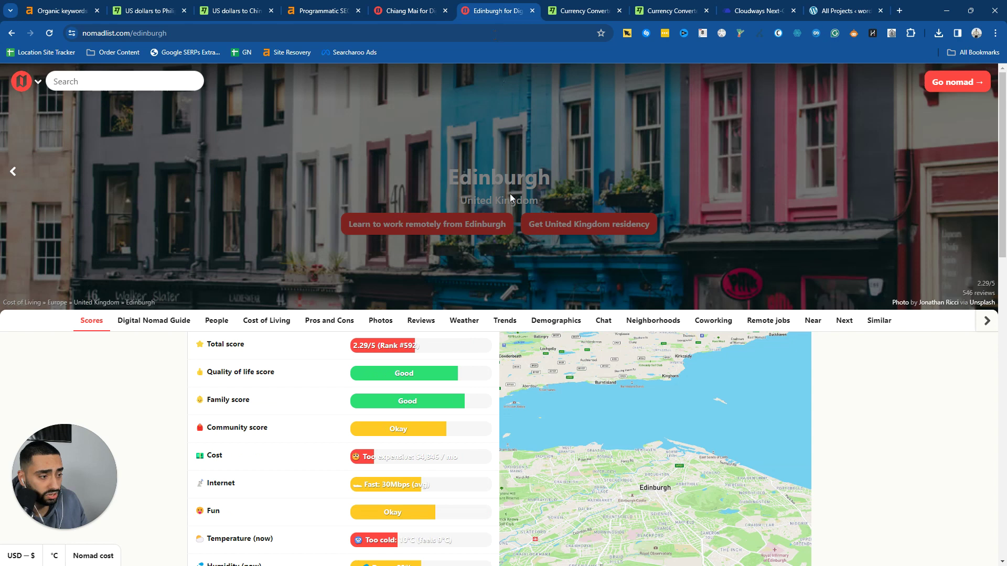
pyautogui.moveTo(389, 345); pyautogui.dragTo(420, 344)
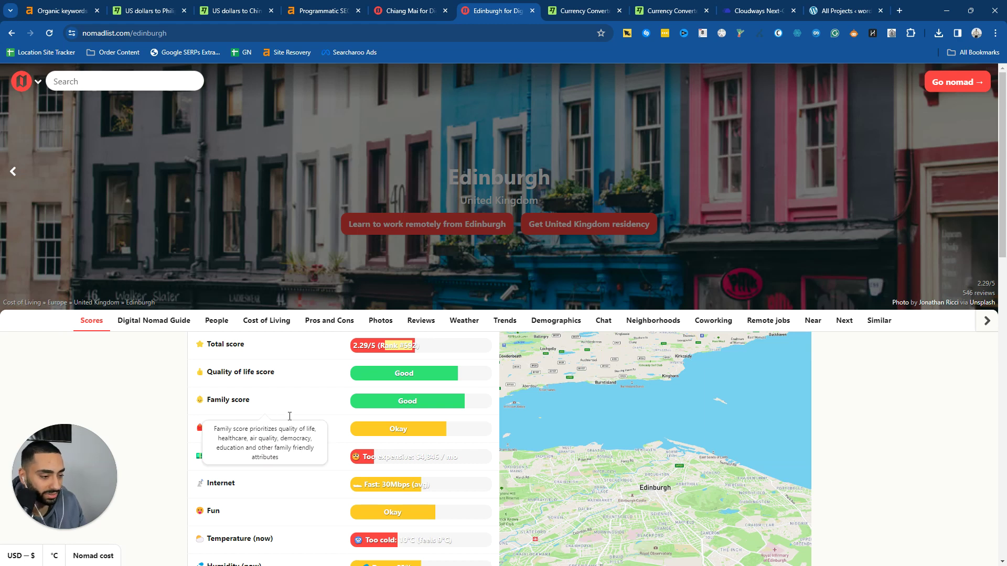
pyautogui.scroll(-2, 239, 365)
pyautogui.moveTo(361, 352); pyautogui.dragTo(437, 349)
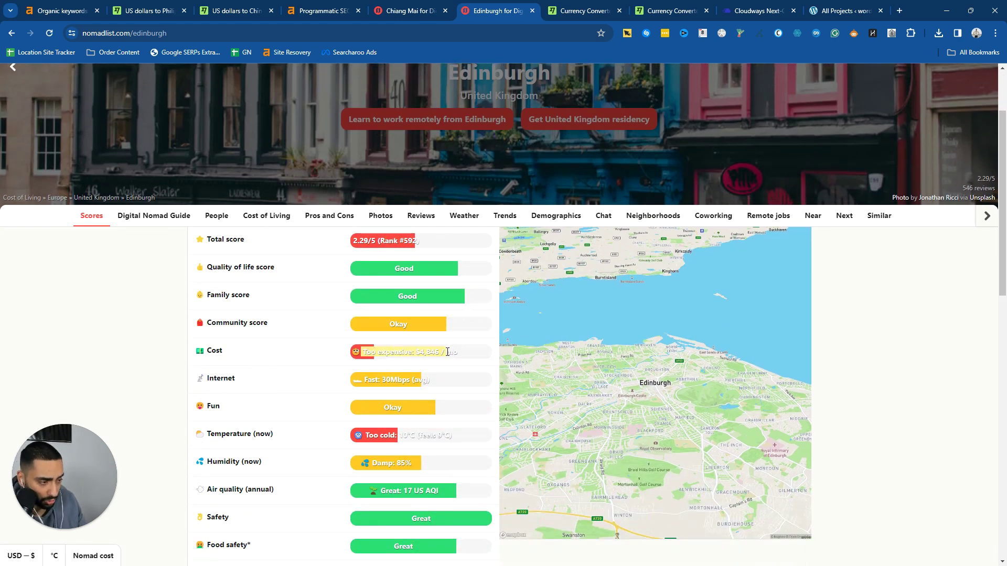
pyautogui.click(458, 357)
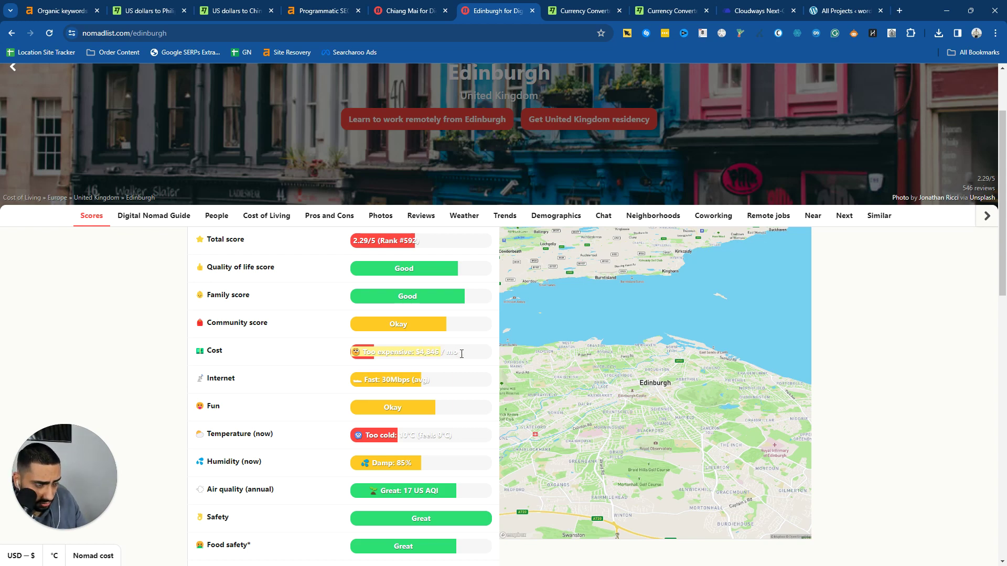
pyautogui.click(461, 351)
pyautogui.click(395, 4)
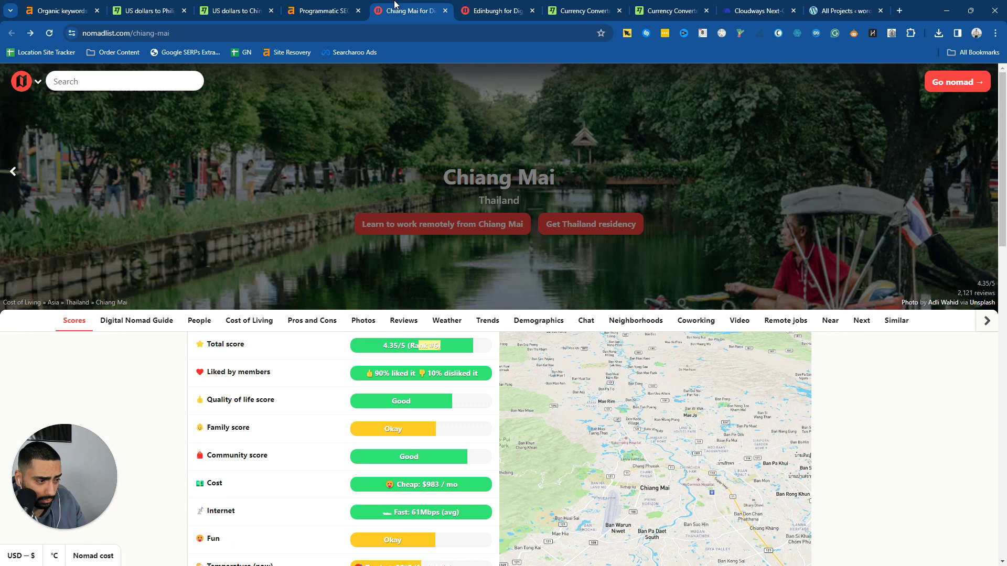
pyautogui.click(514, 5)
pyautogui.scroll(-7, 335, 336)
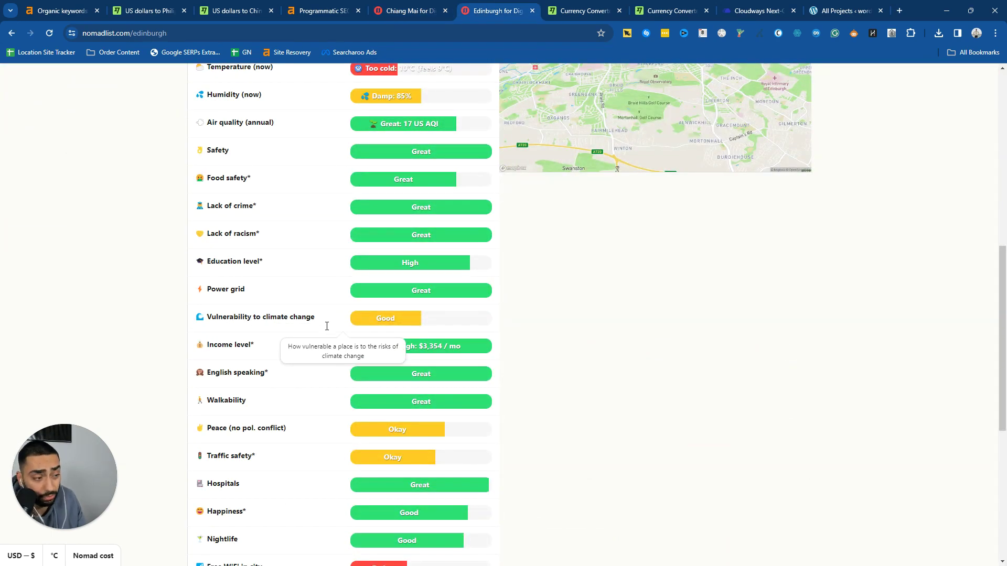
pyautogui.scroll(-5, 320, 325)
pyautogui.scroll(1, 314, 309)
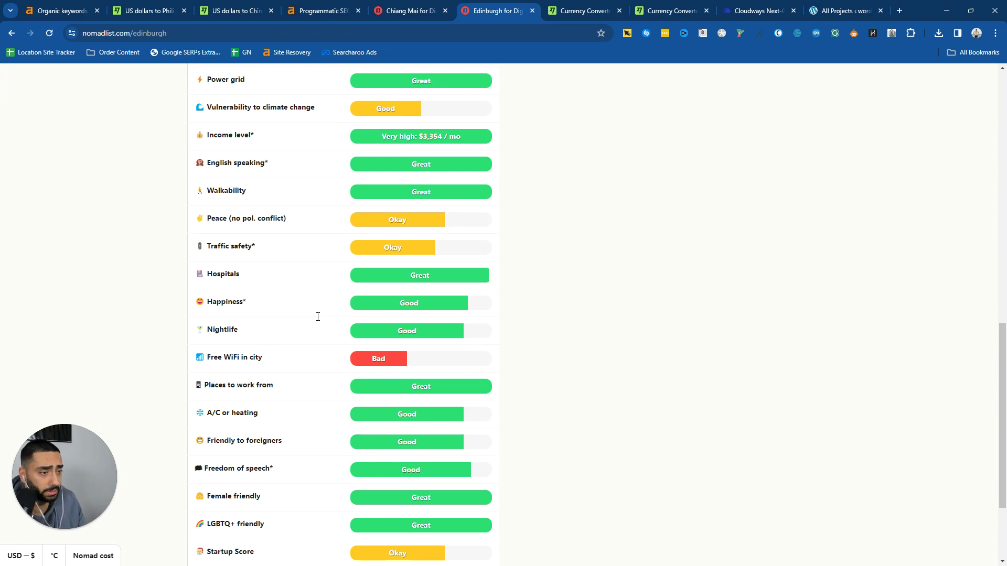
pyautogui.scroll(-3, 318, 317)
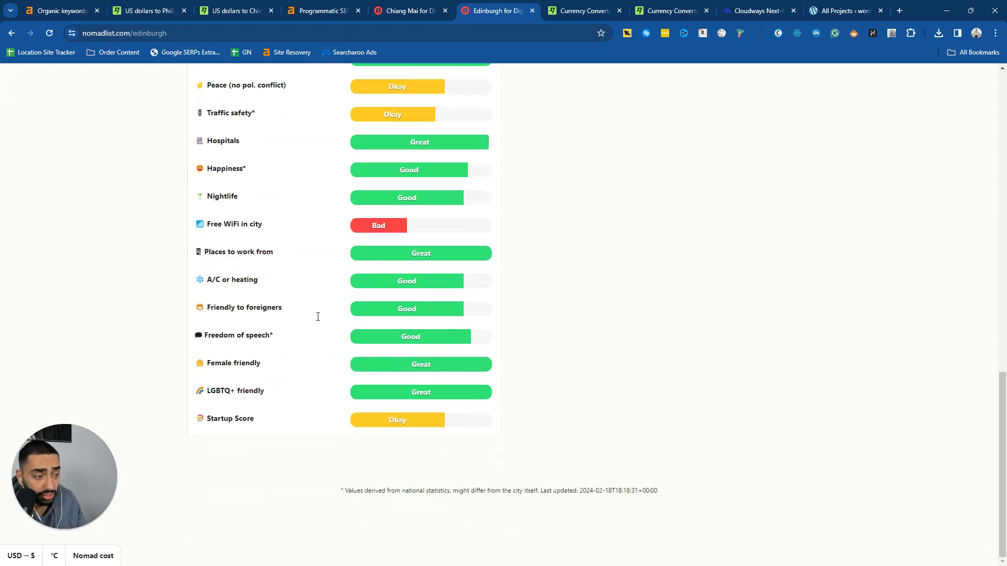
pyautogui.scroll(18, 317, 315)
pyautogui.scroll(-5, 656, 150)
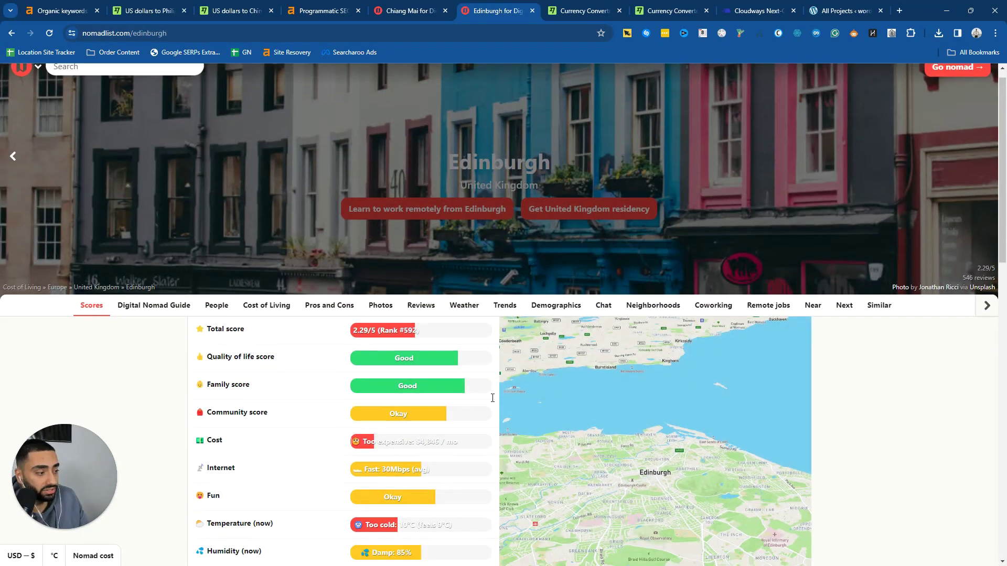
pyautogui.scroll(5, 597, 205)
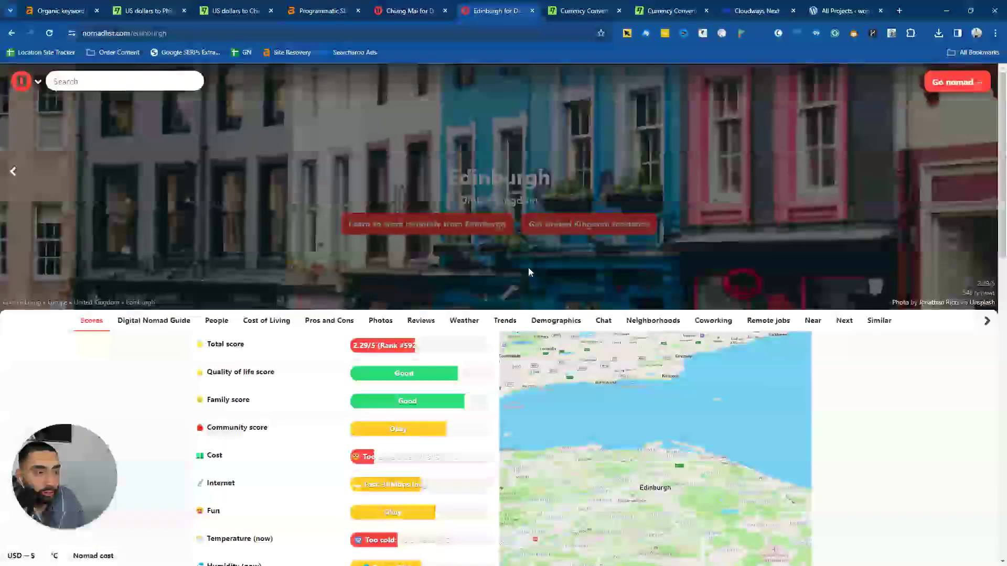
pyautogui.moveTo(239, 395)
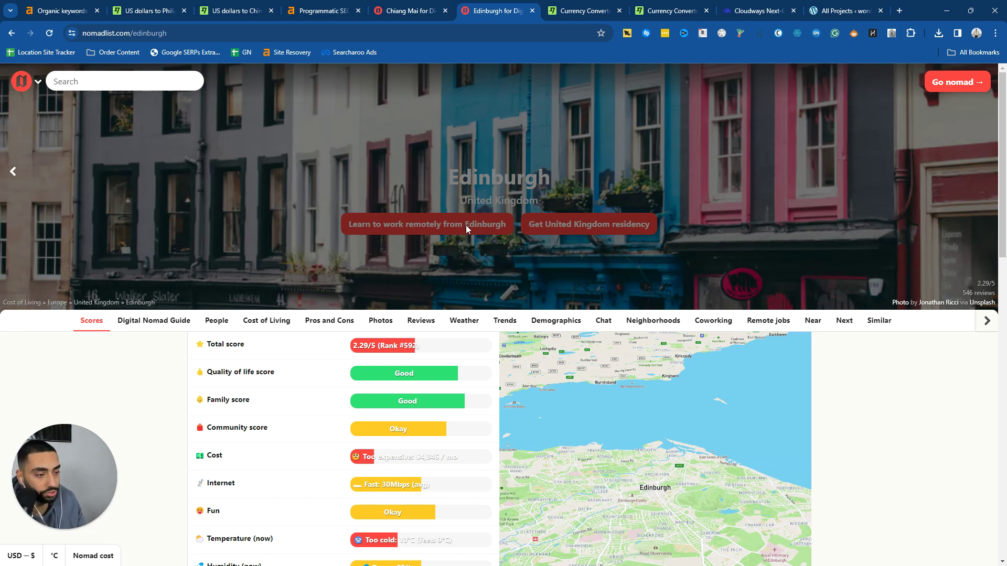
pyautogui.scroll(-5, 466, 225)
pyautogui.moveTo(488, 72); pyautogui.dragTo(393, 334)
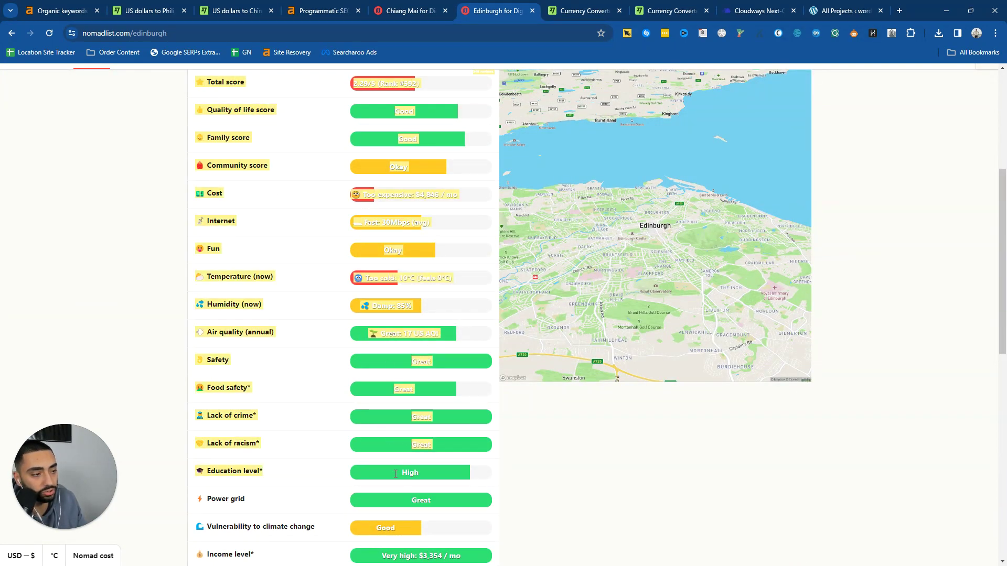
pyautogui.hotkey('ctrl', 'shift', 'Tab')
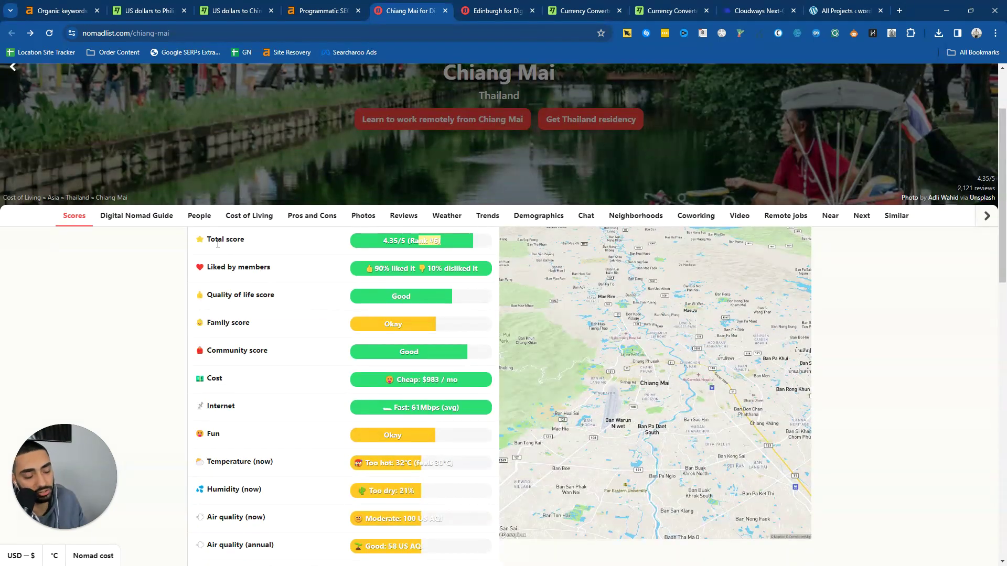
pyautogui.moveTo(334, 247); pyautogui.dragTo(402, 379)
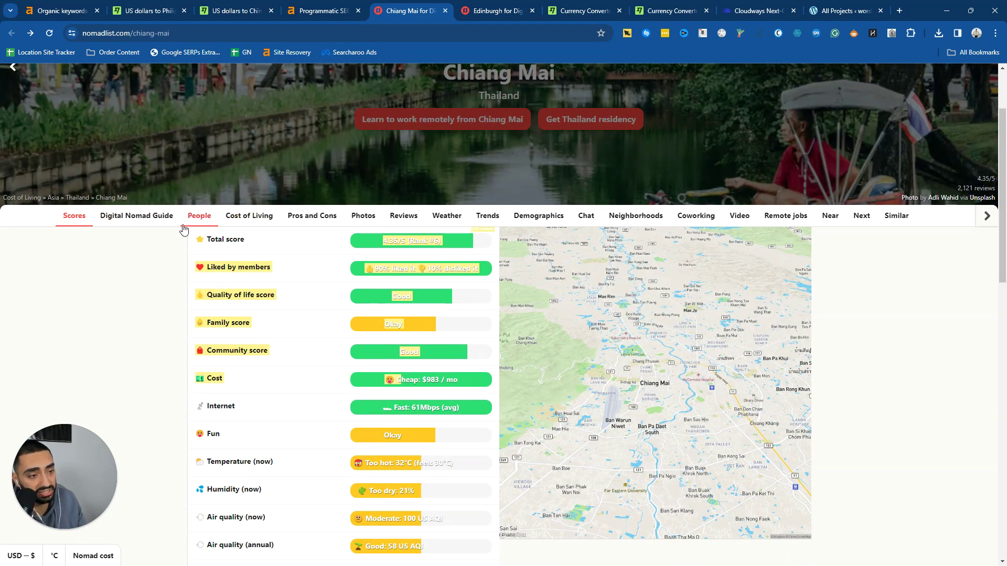
# Open the Digital Nomad Guide, dismiss the signup prompt, and close the home-page tab
pyautogui.click(137, 216)
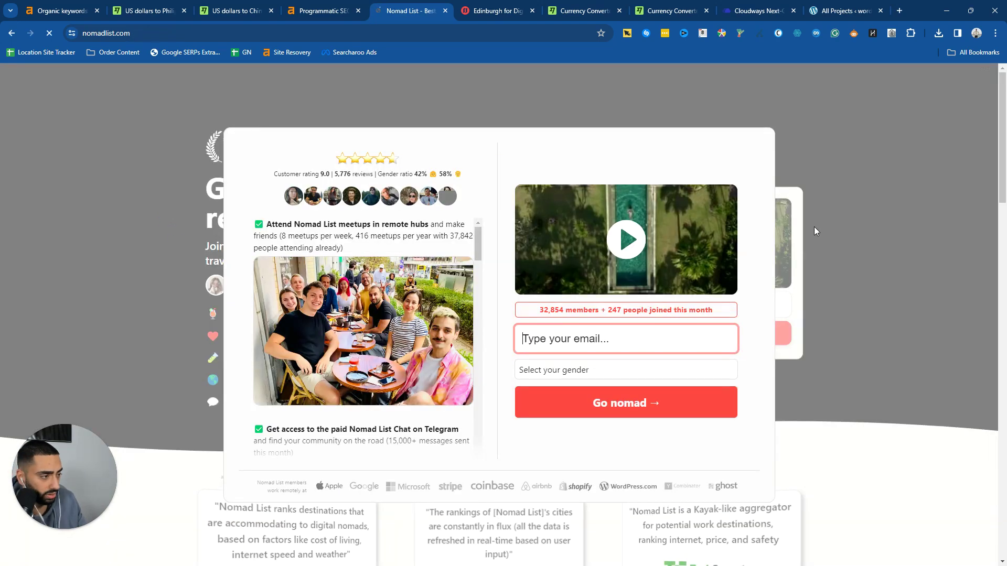
pyautogui.click(197, 149)
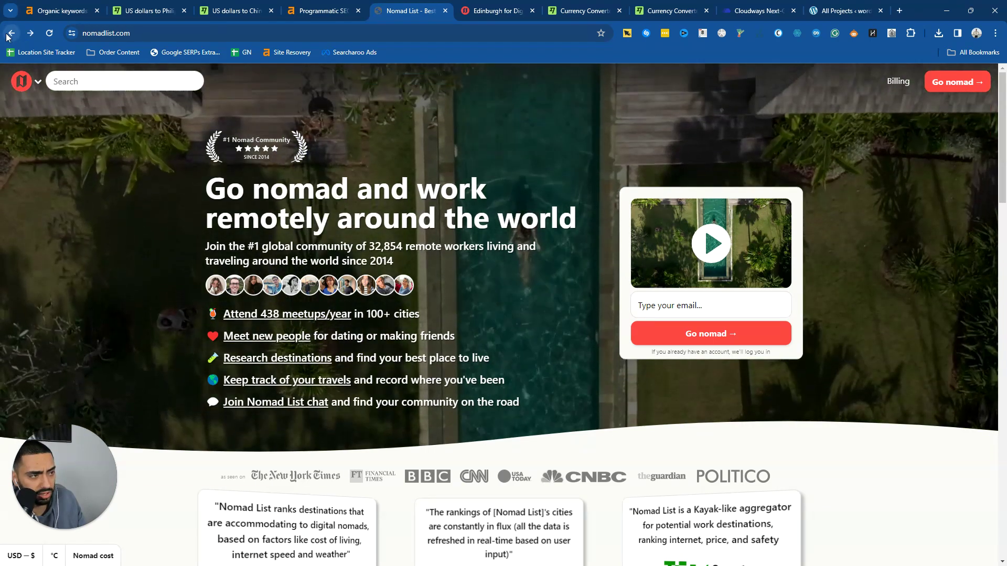
pyautogui.hotkey('ctrl', 'w')
# Browse Edinburgh's page and logo menu, then return to Wise's USD-to-CNY comparison
pyautogui.scroll(5, 373, 174)
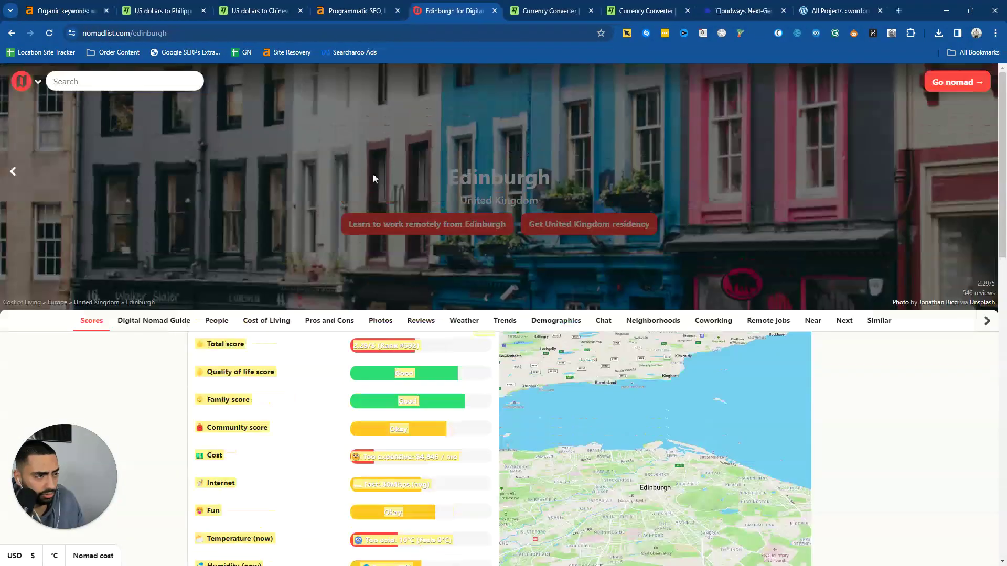
pyautogui.click(21, 81)
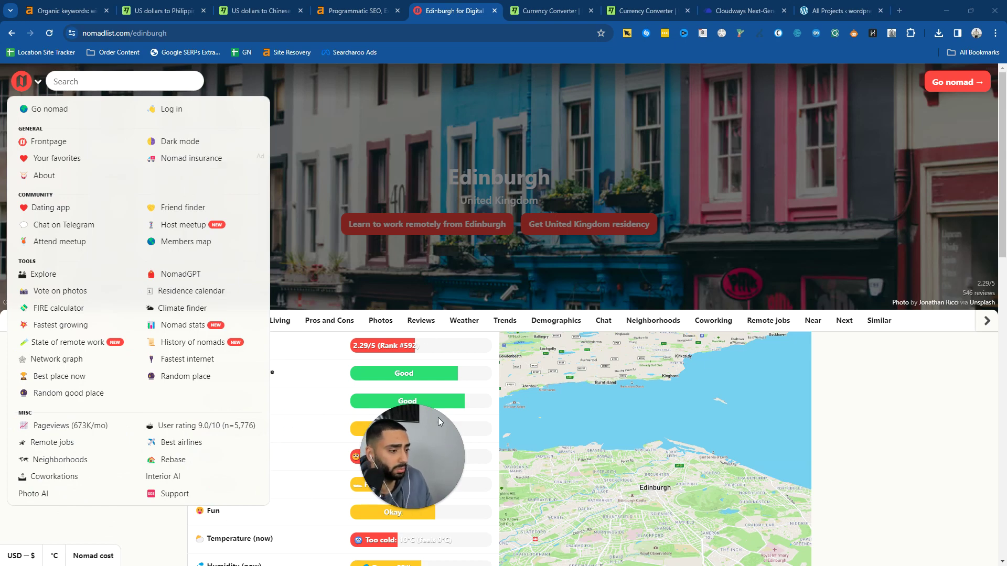
pyautogui.moveTo(438, 417); pyautogui.dragTo(49, 461)
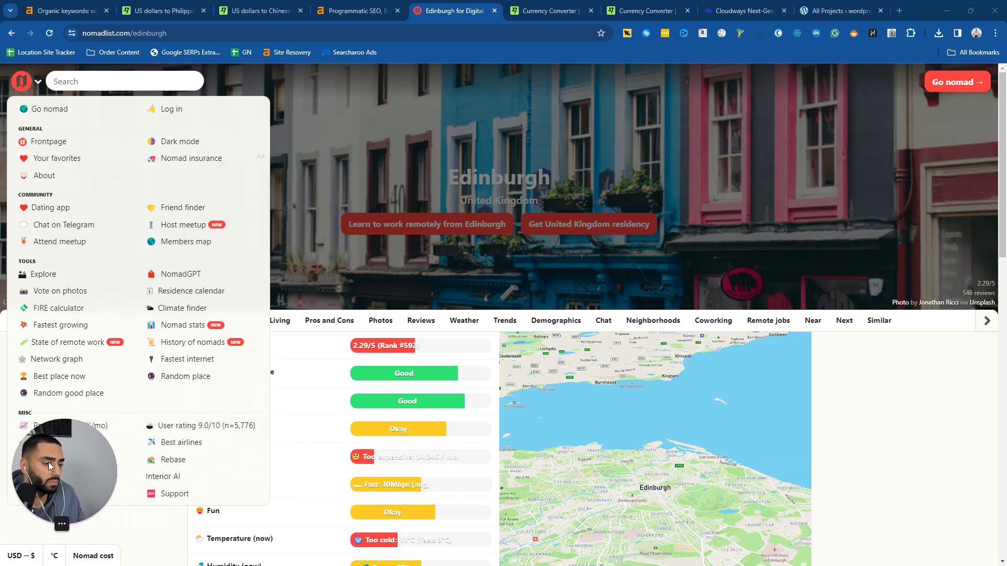
pyautogui.click(518, 257)
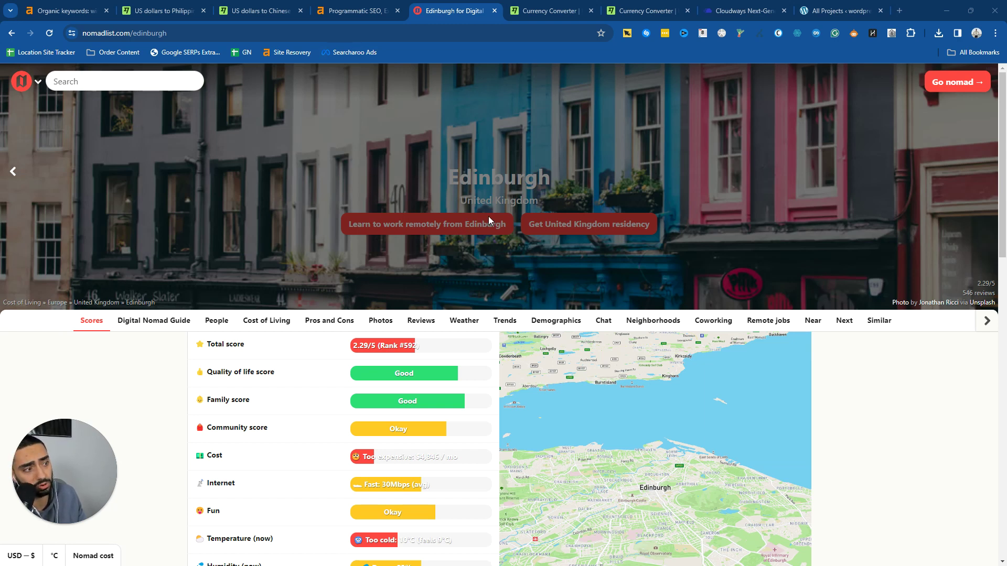
pyautogui.scroll(-3, 471, 288)
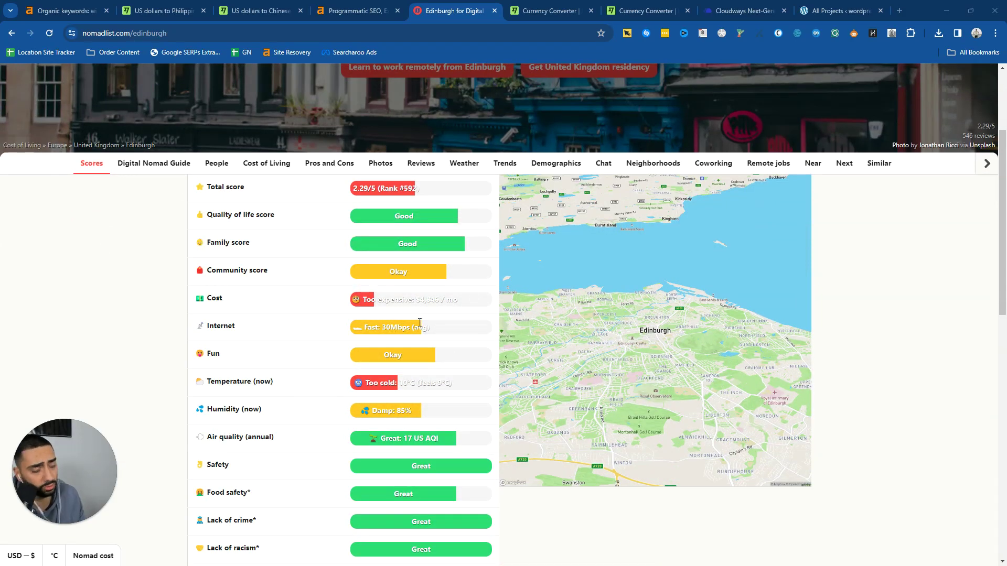
pyautogui.scroll(3, 395, 240)
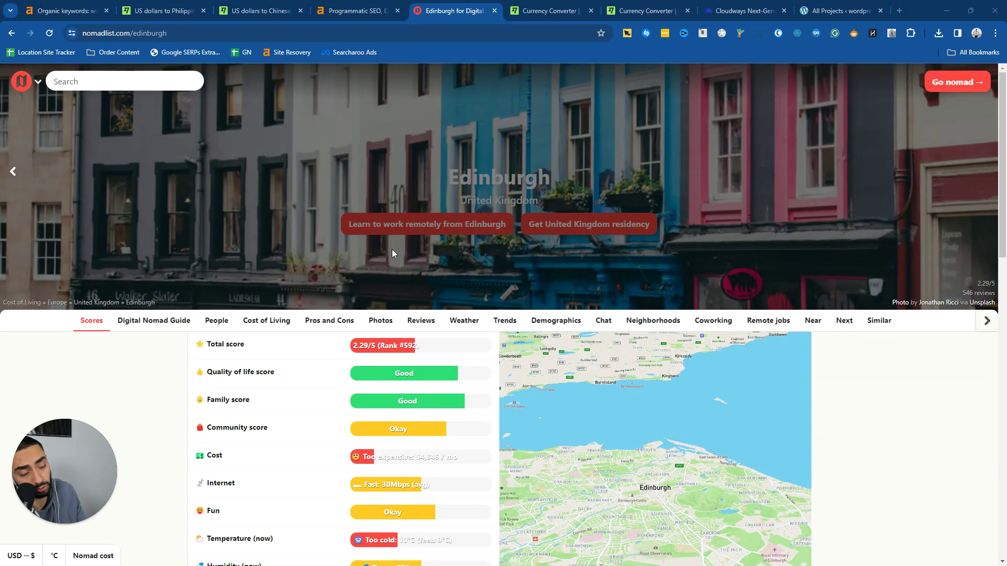
pyautogui.hotkey('ctrl', 'shift', 'Tab')
pyautogui.hotkey('ctrl', 'shift', 'Tab')
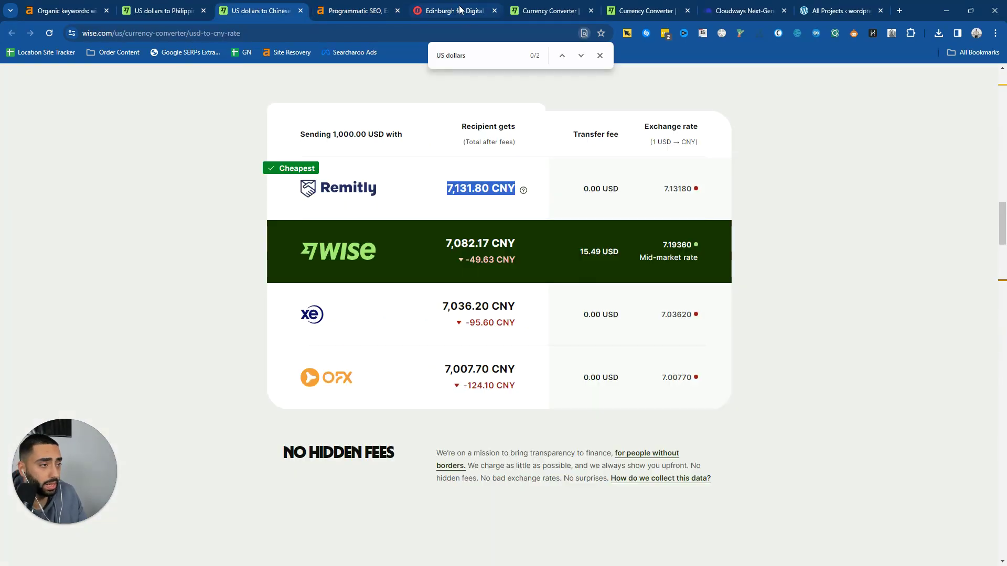
# Close the Edinburgh tab and find bar, then scroll Ahrefs' Organic keywords list again
pyautogui.click(493, 11)
pyautogui.click(600, 55)
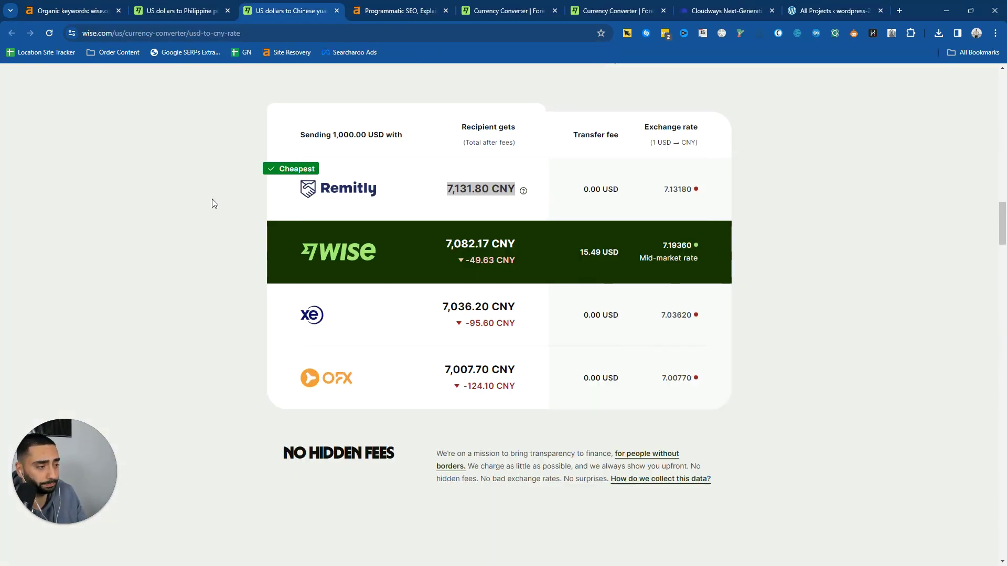
pyautogui.scroll(15, 211, 200)
pyautogui.scroll(5, 209, 201)
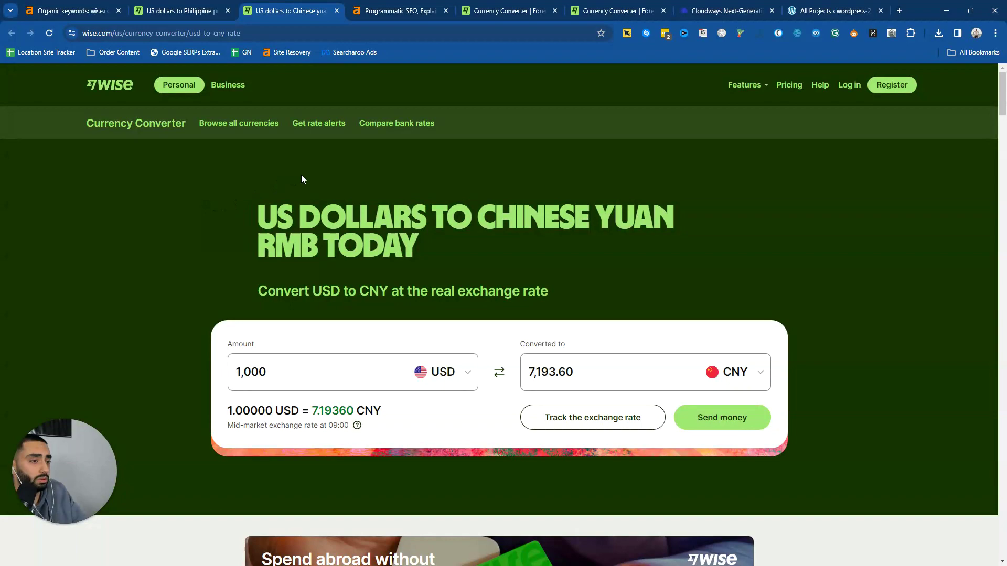
pyautogui.hotkey('ctrl', 'shift', 'Tab')
pyautogui.hotkey('ctrl', 'shift', 'Tab')
pyautogui.scroll(3, 226, 204)
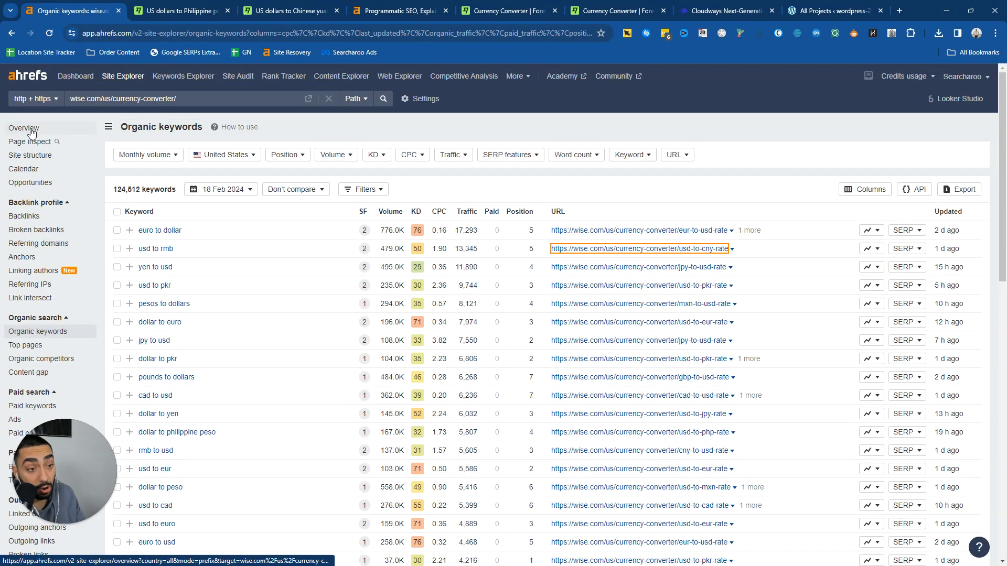
pyautogui.moveTo(80, 430); pyautogui.dragTo(778, 130)
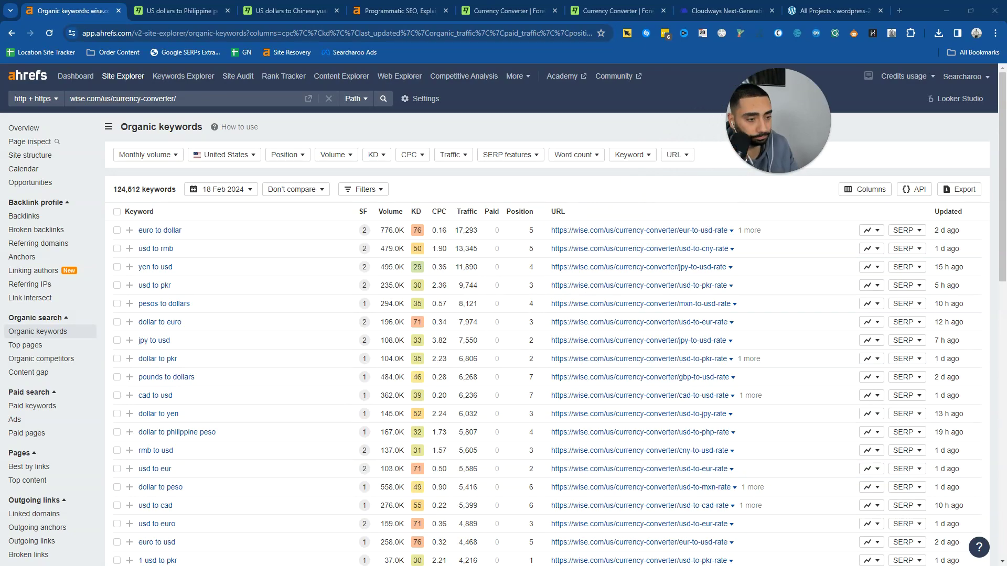
pyautogui.scroll(-9, 74, 441)
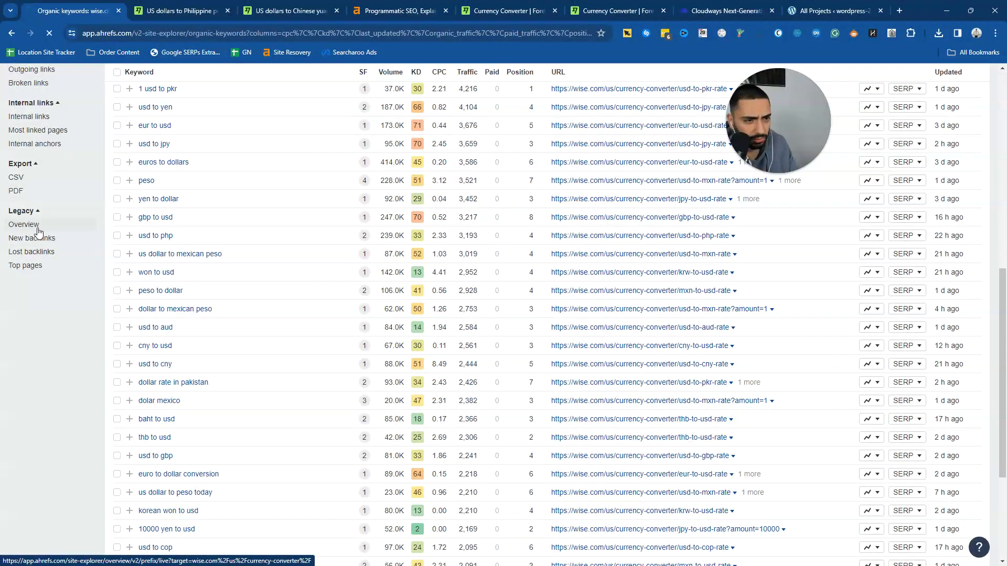
# Review the Legacy Overview's Organic search metrics (6.1M traffic, 420K keywords), then return to Wise's converter
pyautogui.click(30, 229)
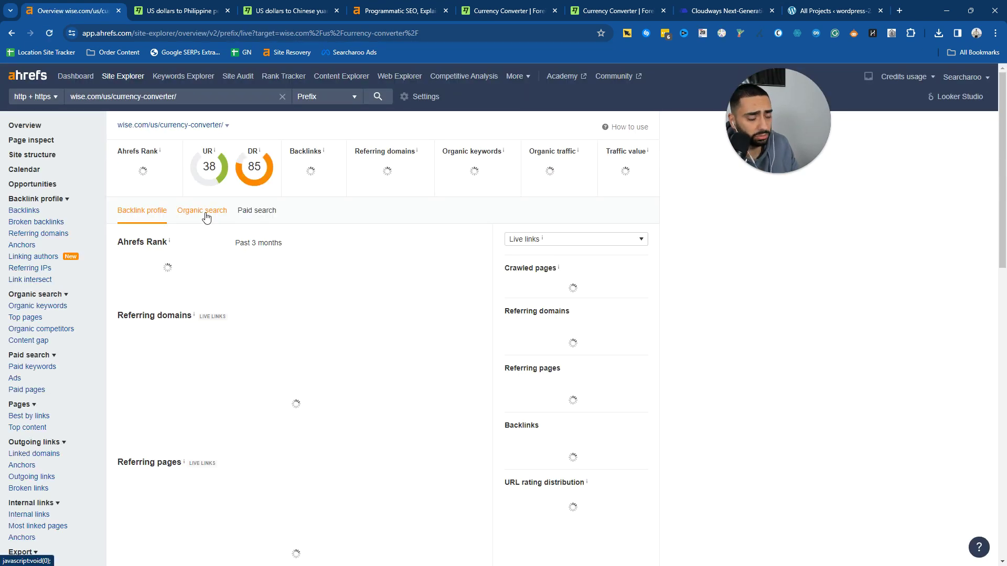
pyautogui.click(205, 213)
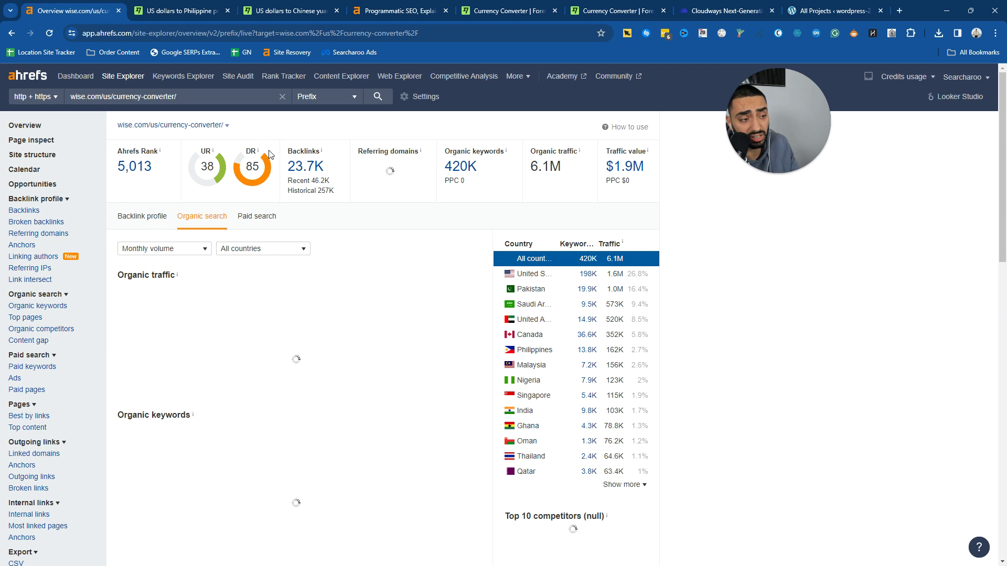
pyautogui.moveTo(782, 121); pyautogui.dragTo(917, 361)
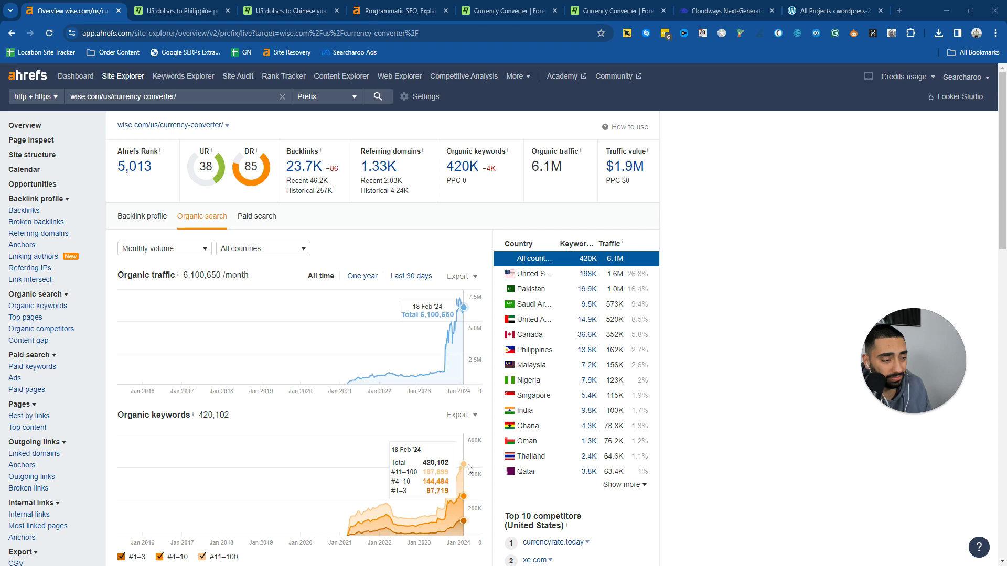
pyautogui.scroll(-4, 468, 468)
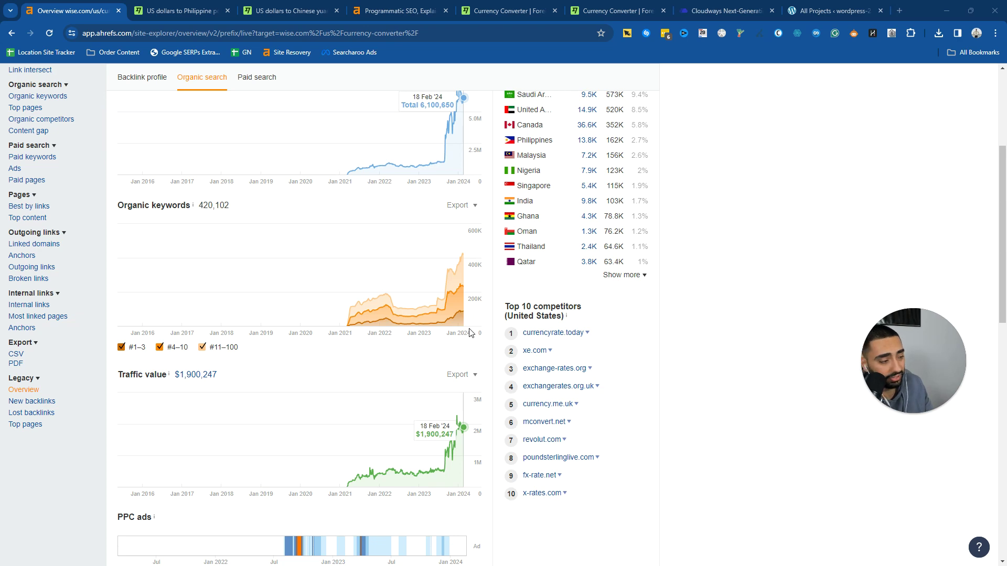
pyautogui.scroll(4, 471, 333)
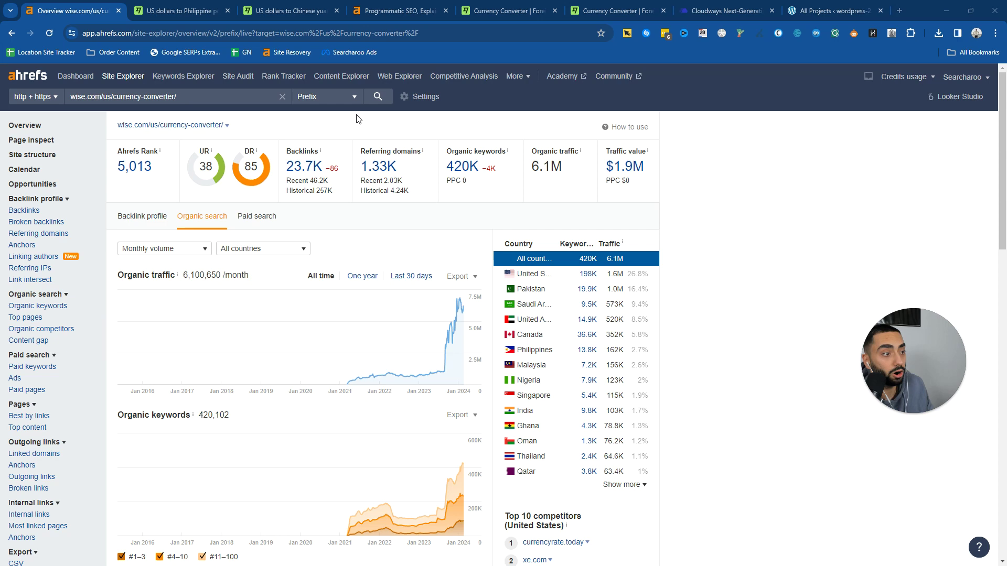
pyautogui.click(505, 6)
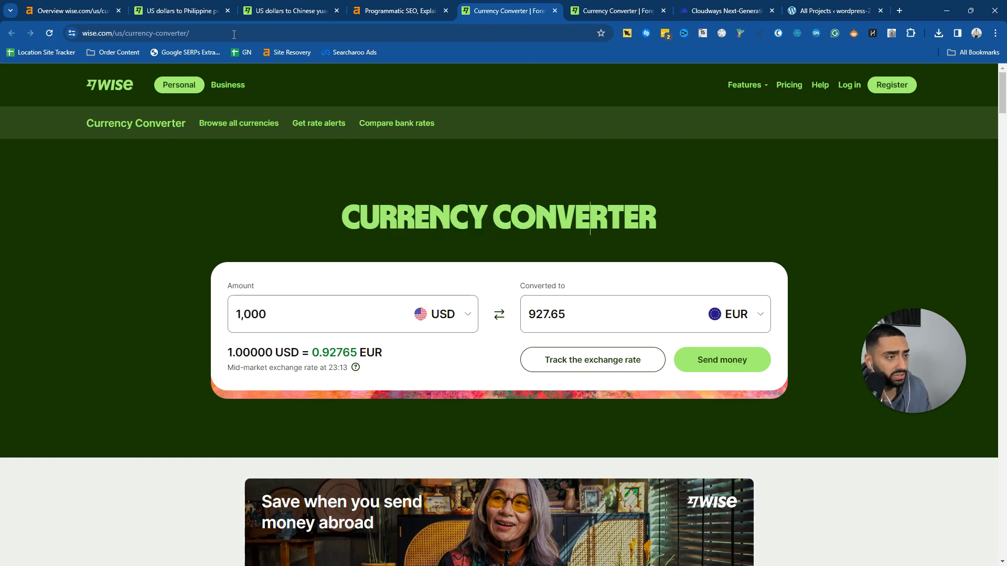
# Open the nomadlist.com/chiang-mai example from the Programmatic SEO article in a new tab
pyautogui.click(408, 12)
pyautogui.scroll(20, 394, 248)
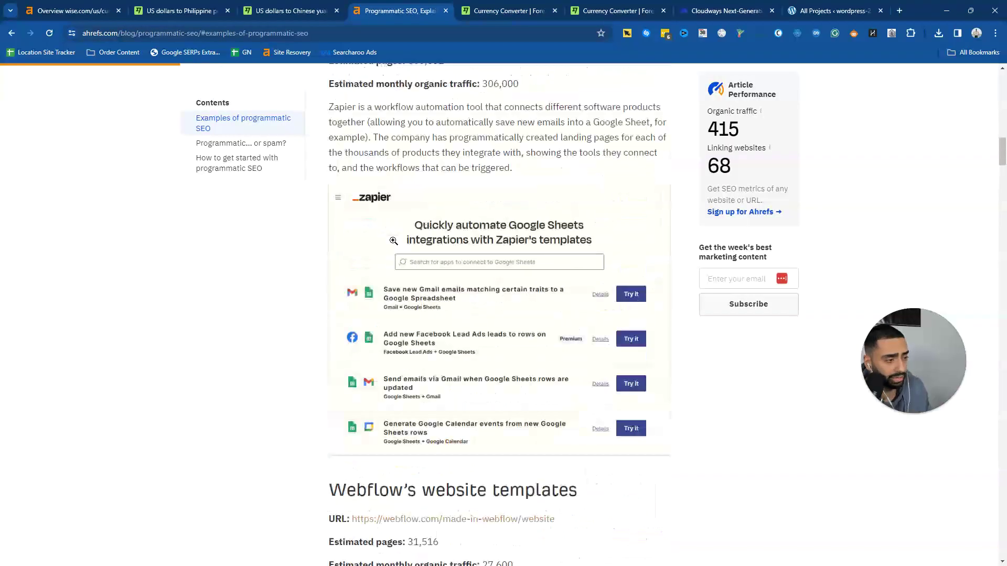
pyautogui.scroll(-8, 399, 251)
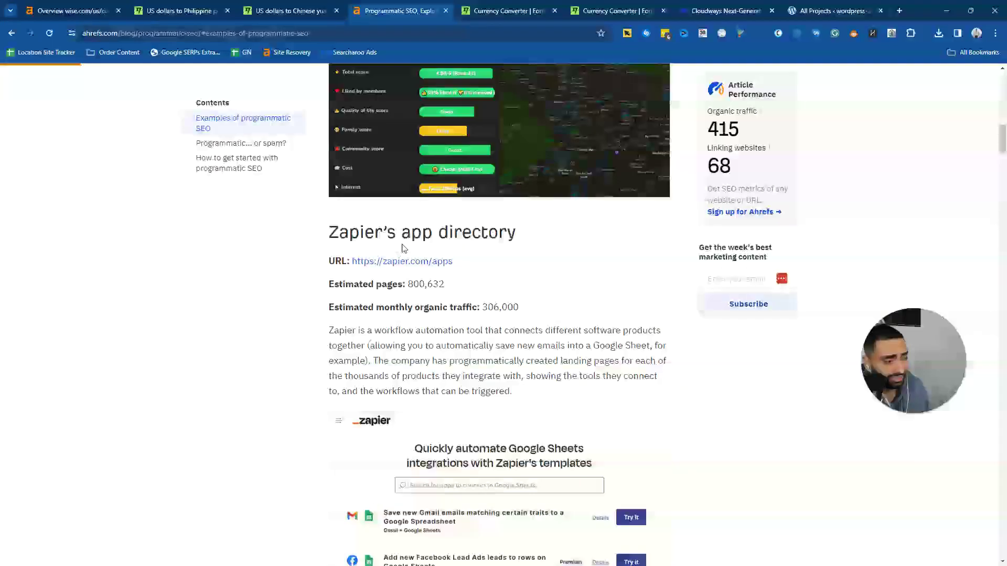
pyautogui.scroll(9, 420, 267)
pyautogui.scroll(1, 451, 294)
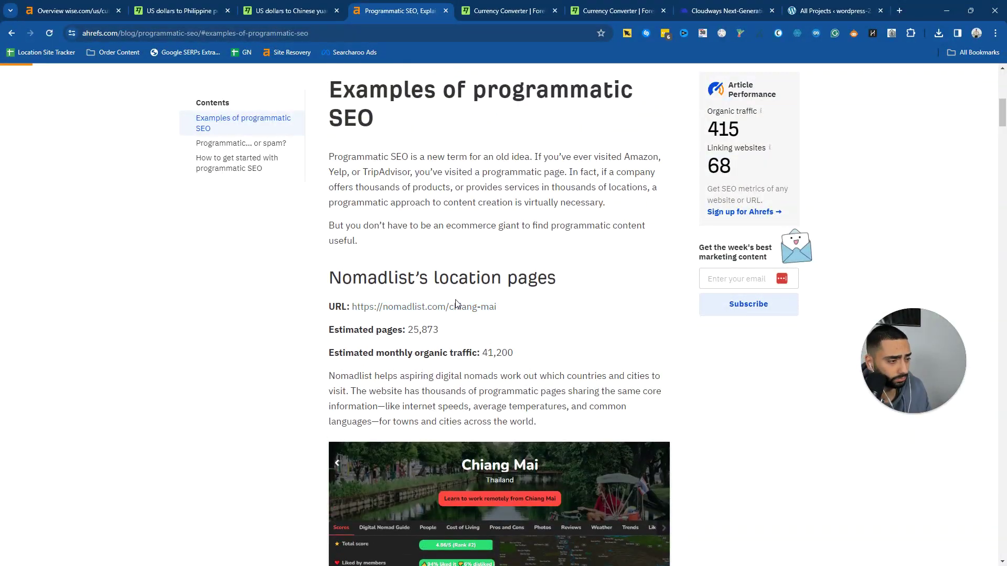
pyautogui.middleClick(459, 304)
pyautogui.click(456, 5)
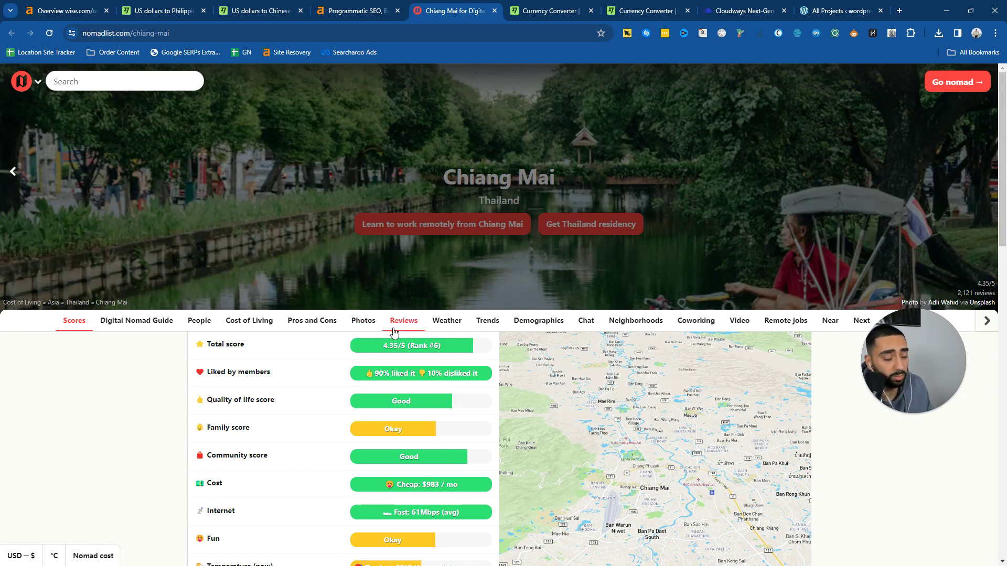
pyautogui.click(365, 325)
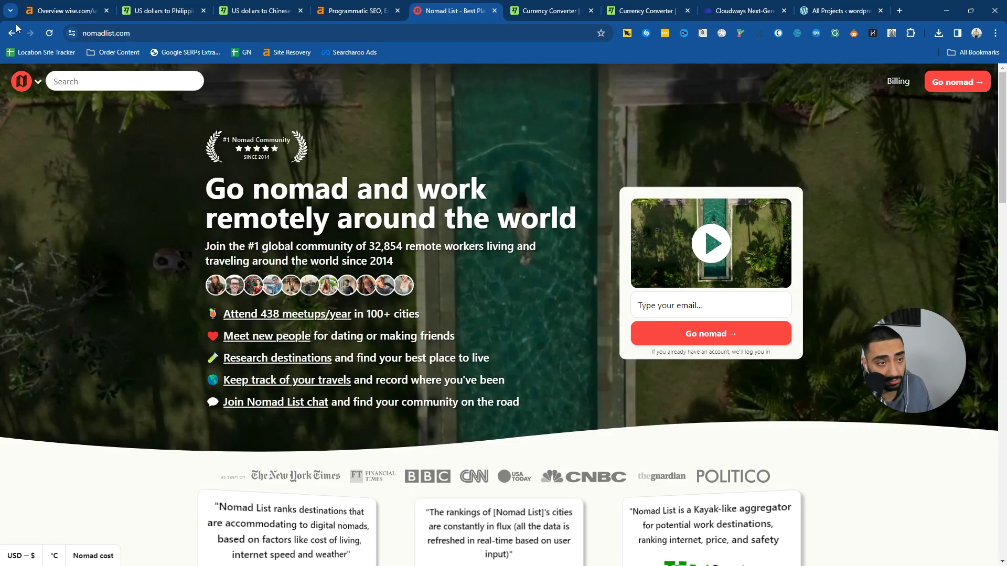
pyautogui.click(11, 33)
pyautogui.click(11, 33)
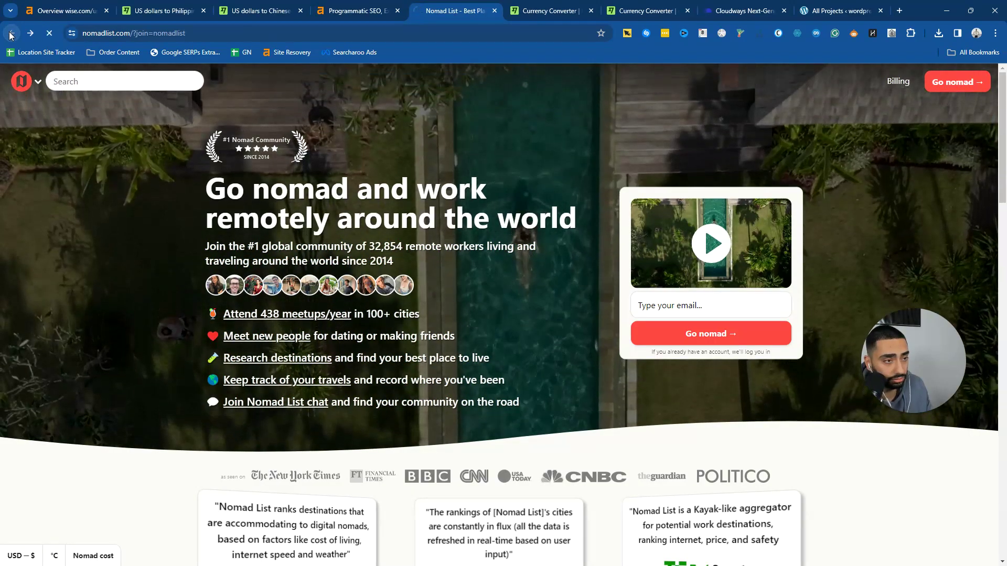
pyautogui.scroll(-5, 180, 226)
pyautogui.scroll(2, 231, 202)
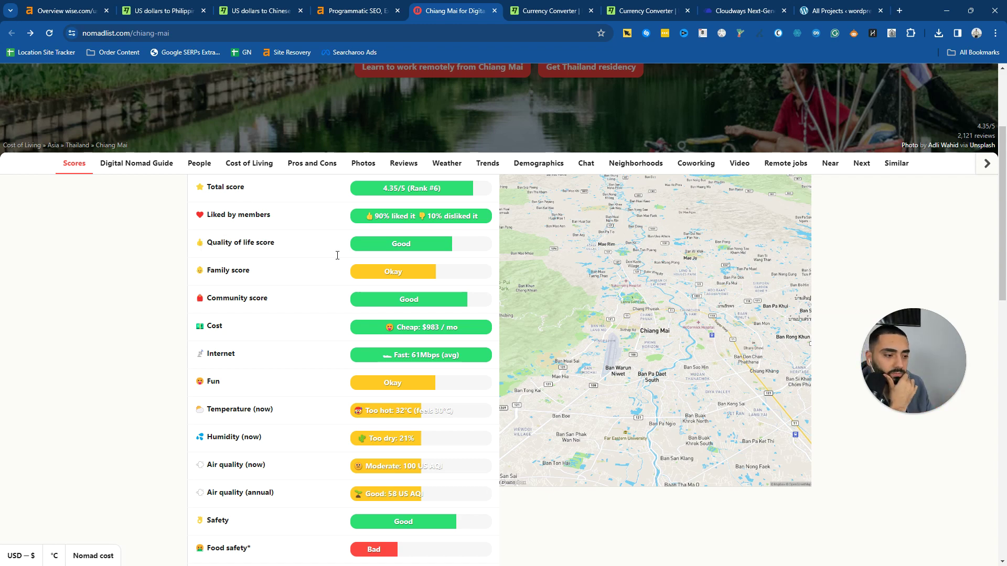
pyautogui.scroll(-4, 285, 292)
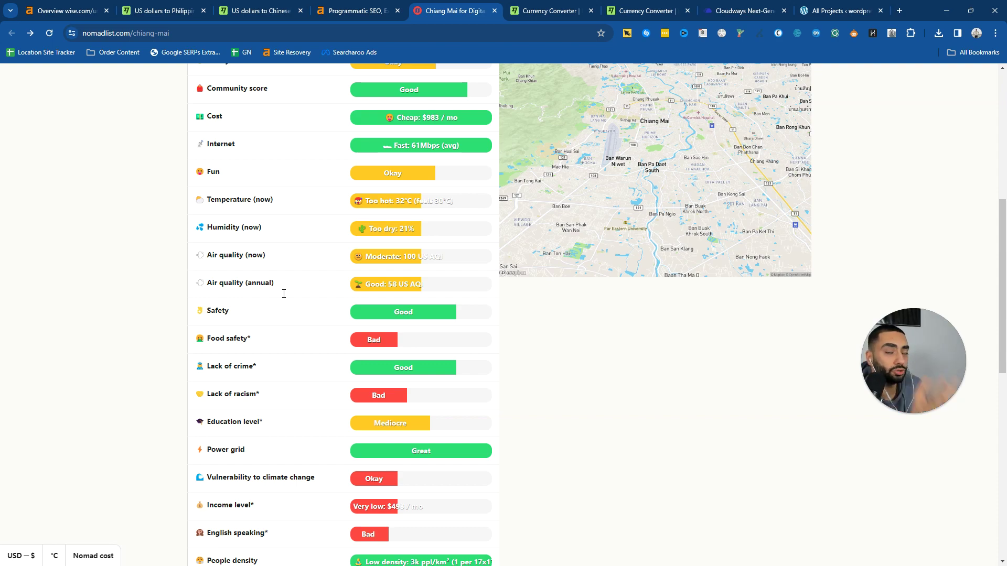
pyautogui.scroll(7, 284, 294)
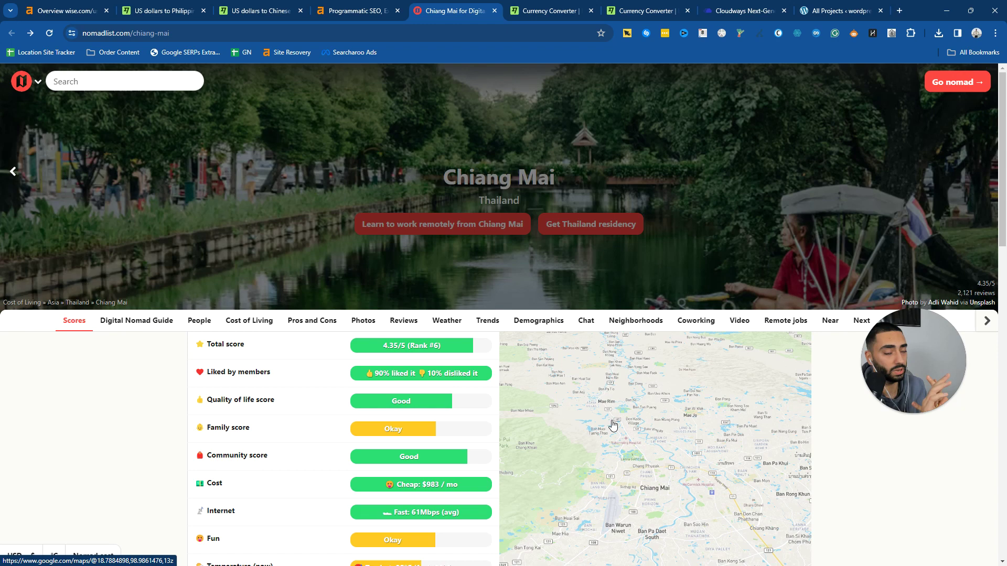
# Search the Chiang Mai page for 'popu'
pyautogui.scroll(-5, 461, 414)
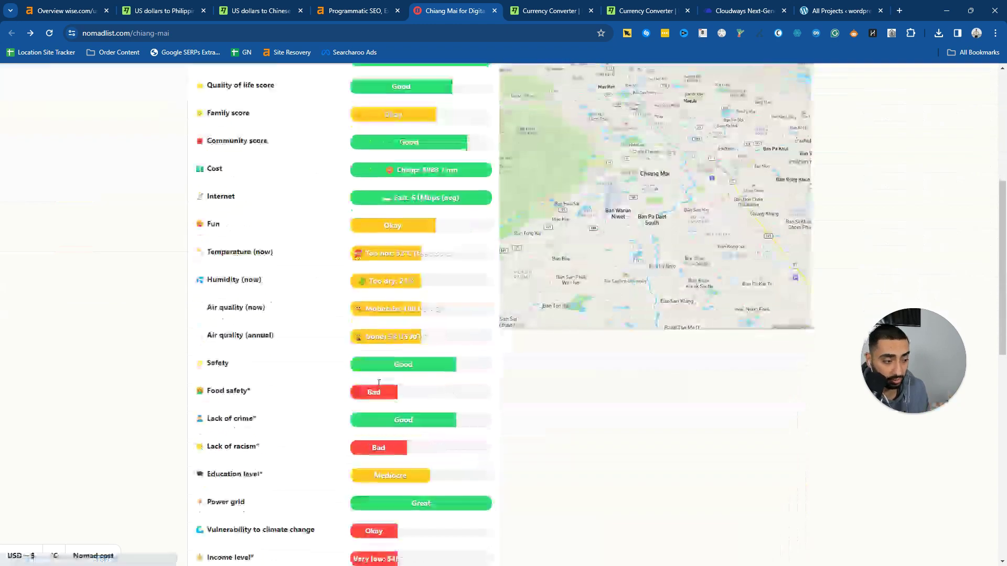
pyautogui.hotkey('ctrl', 'f')
pyautogui.write('pop')
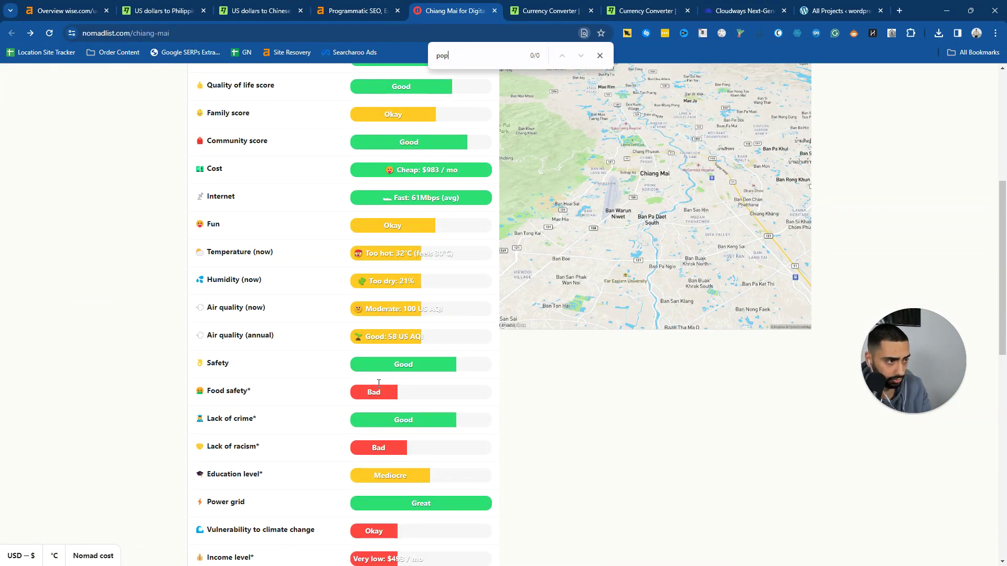
pyautogui.write('u')
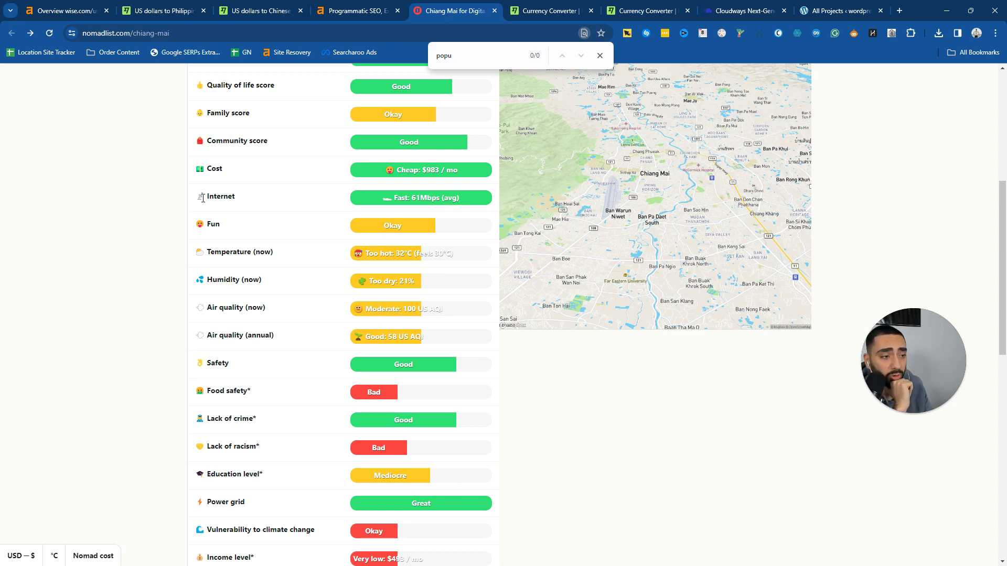
# Highlight the Fast 61Mbps internet, $983/mo cost and community score, then return to the top
pyautogui.moveTo(203, 197); pyautogui.dragTo(281, 199)
pyautogui.moveTo(478, 195); pyautogui.dragTo(376, 197)
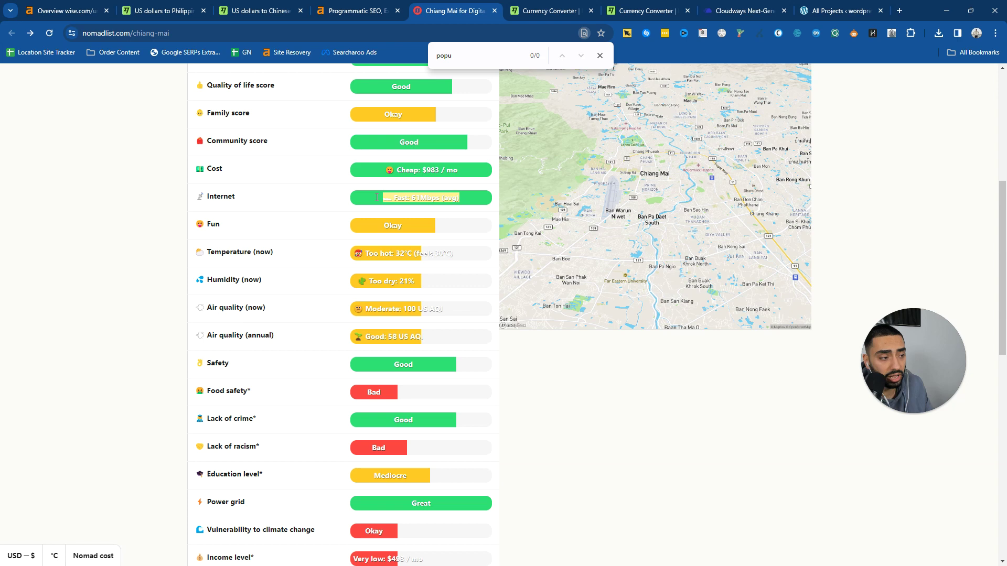
pyautogui.scroll(1, 376, 197)
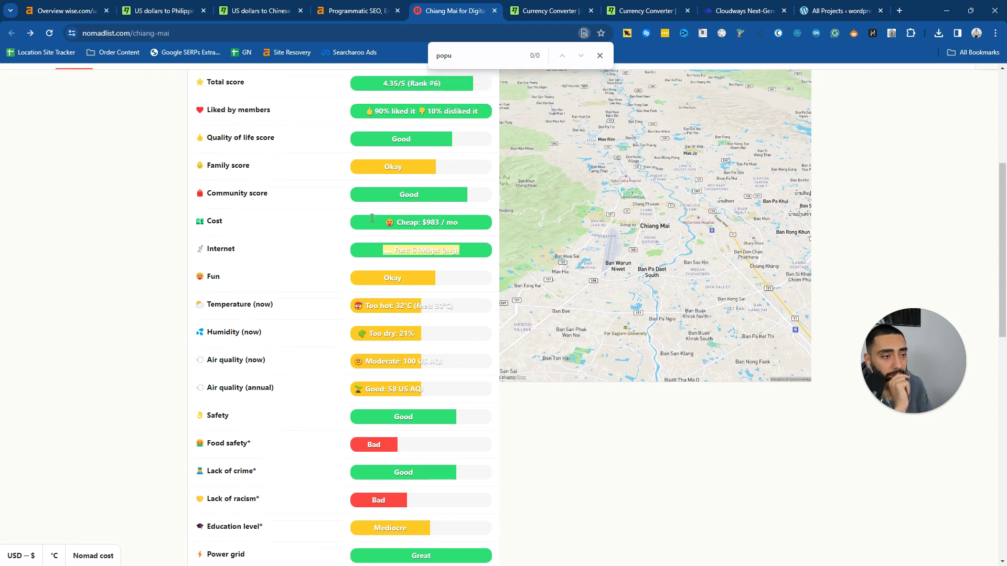
pyautogui.moveTo(399, 224); pyautogui.dragTo(455, 225)
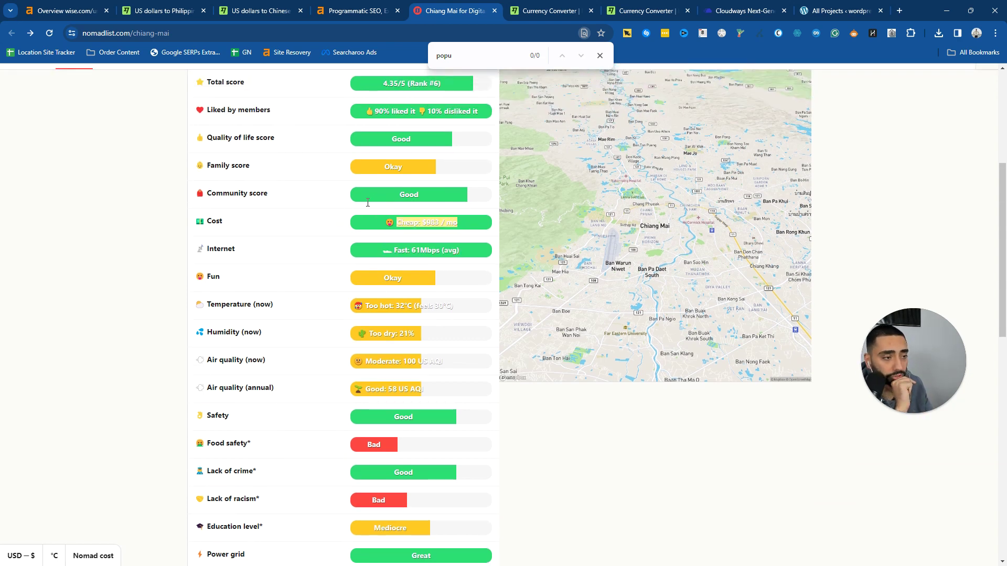
pyautogui.moveTo(400, 202); pyautogui.dragTo(403, 210)
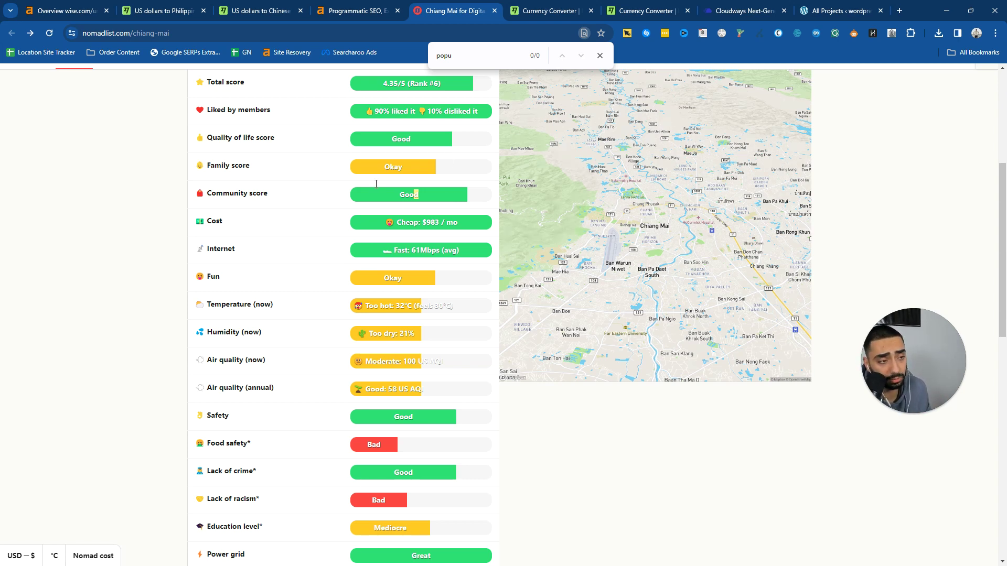
pyautogui.scroll(5, 402, 212)
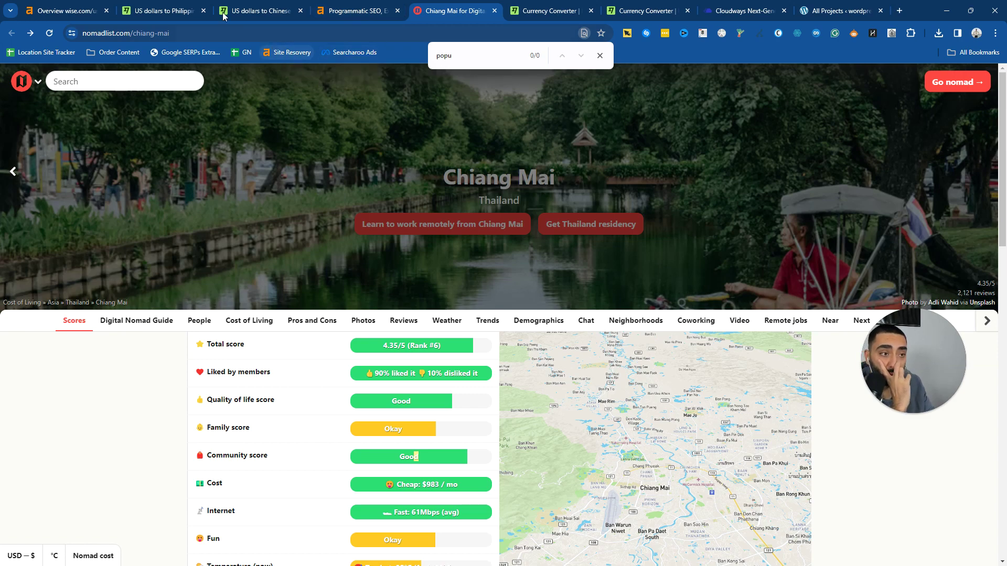
# Compare USD-to-CNY provider payouts: Remitly 7,131.80, Wise 7,082.17 and xe
pyautogui.click(251, 11)
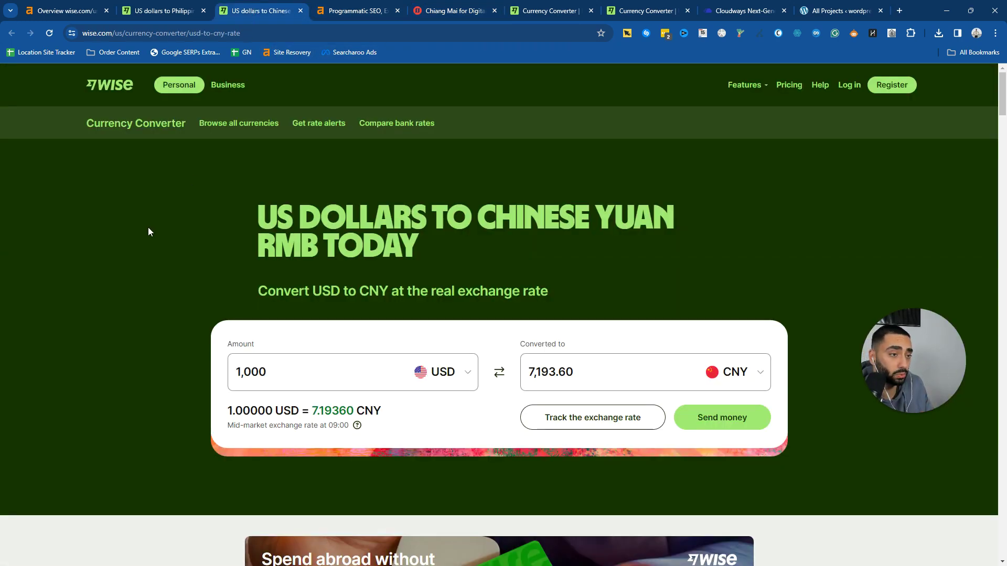
pyautogui.scroll(-8, 148, 229)
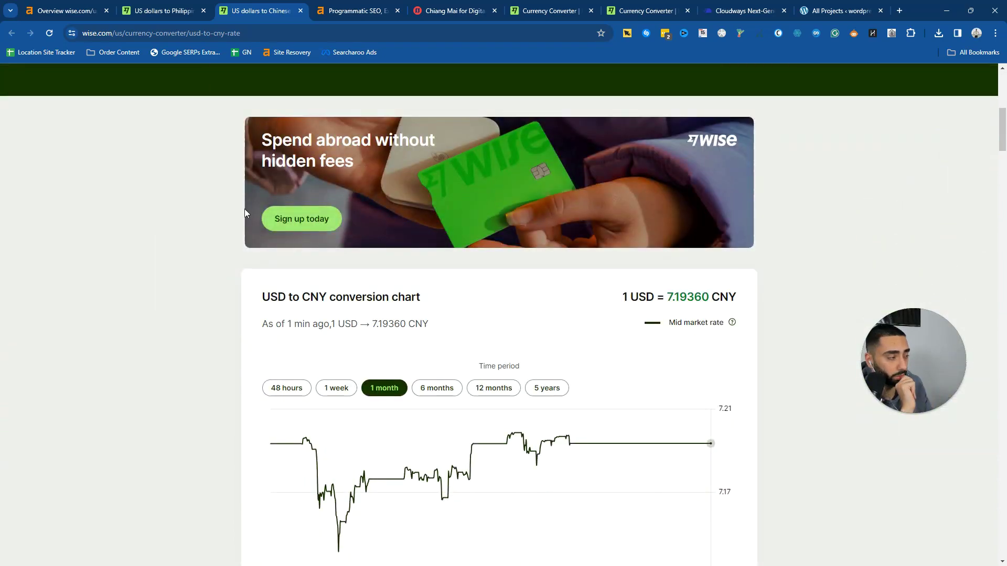
pyautogui.scroll(-4, 241, 221)
pyautogui.scroll(-15, 238, 229)
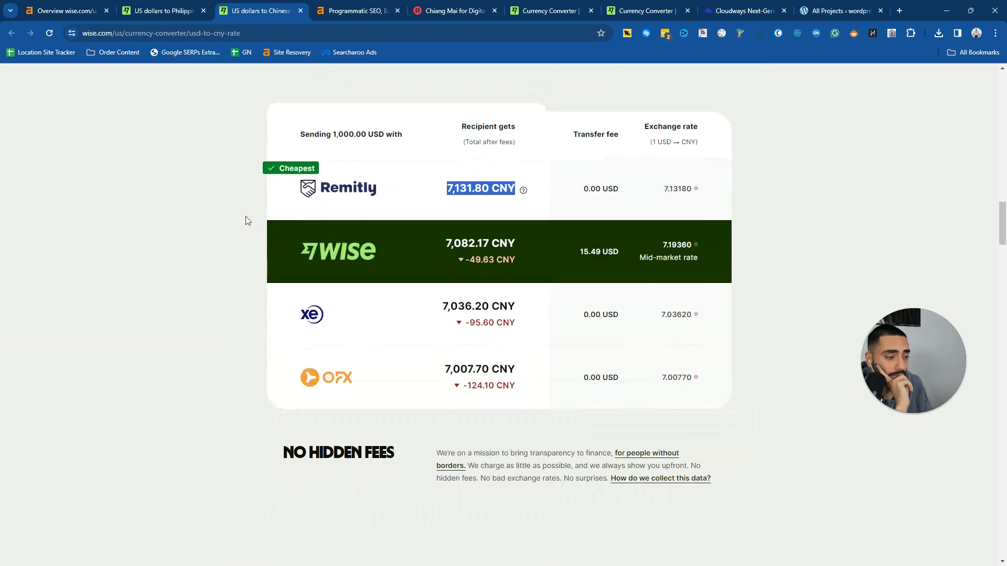
pyautogui.click(482, 191)
pyautogui.moveTo(449, 188); pyautogui.dragTo(516, 189)
pyautogui.moveTo(450, 243); pyautogui.dragTo(509, 243)
pyautogui.moveTo(465, 306); pyautogui.dragTo(492, 306)
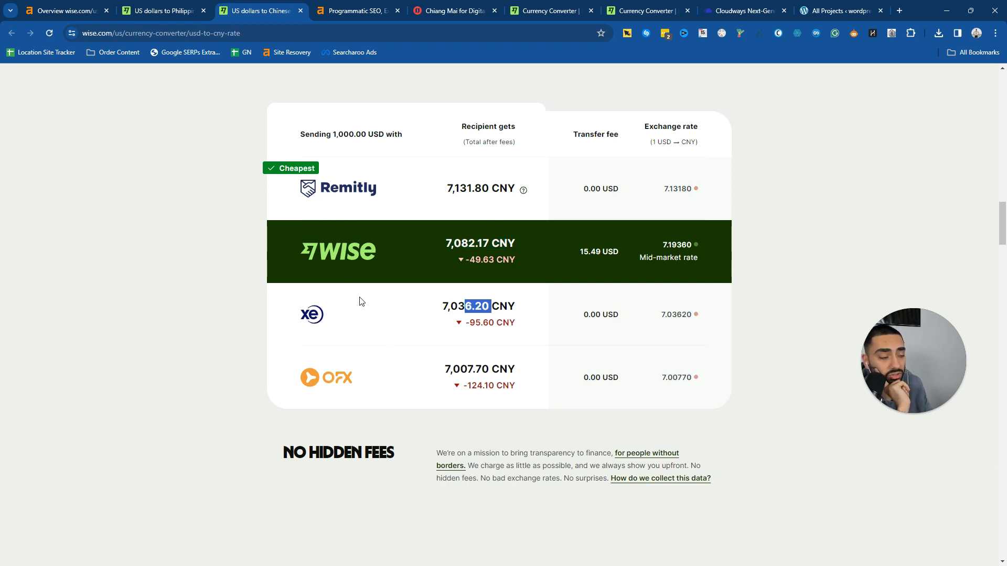
# Move to the US dollars to Philippine pesos page
pyautogui.scroll(2, 425, 199)
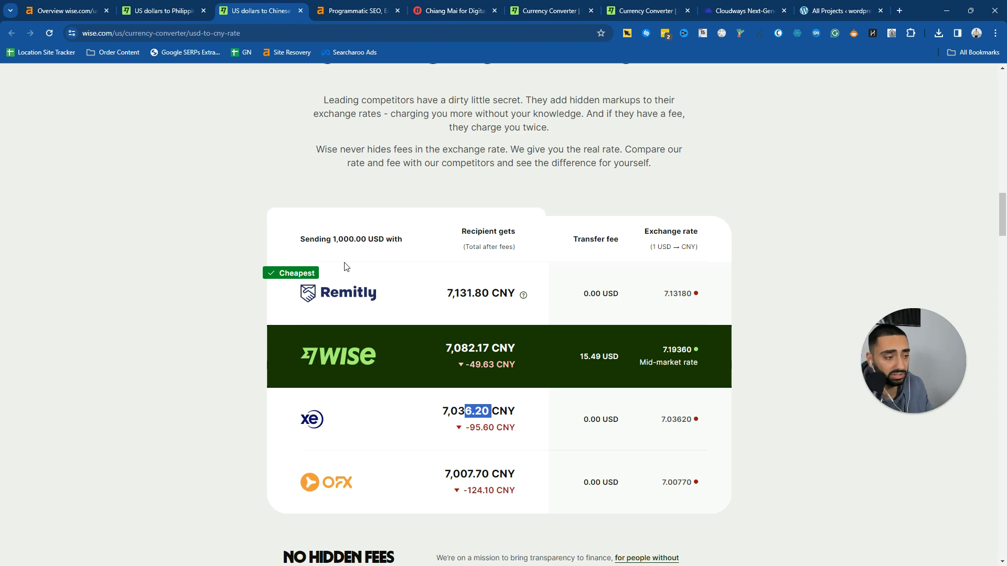
pyautogui.scroll(-2, 346, 267)
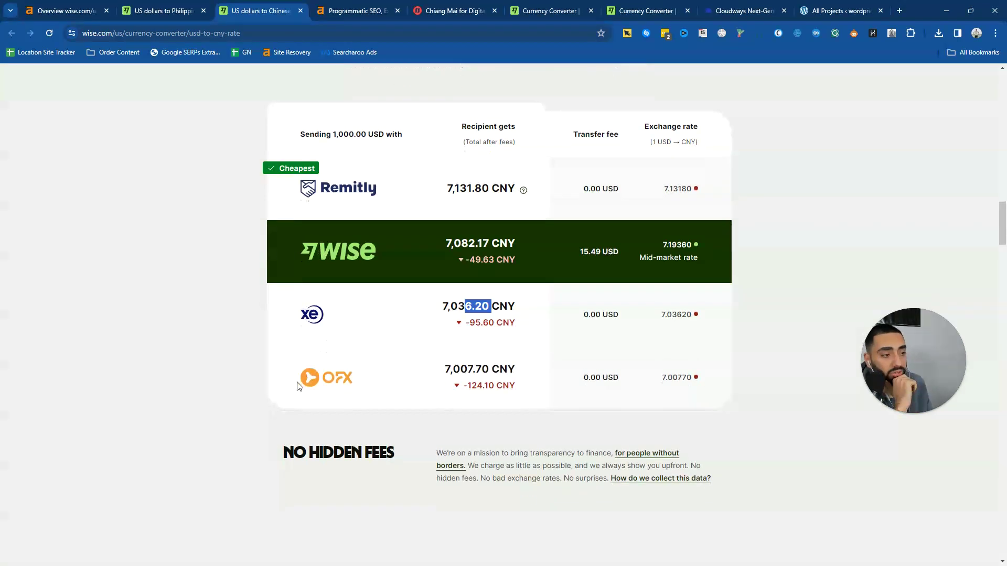
pyautogui.hotkey('ctrl', 'shift', 'Tab')
# Compare the PHP provider table with the CNY page's, ending back on the PHP page
pyautogui.scroll(15, 231, 260)
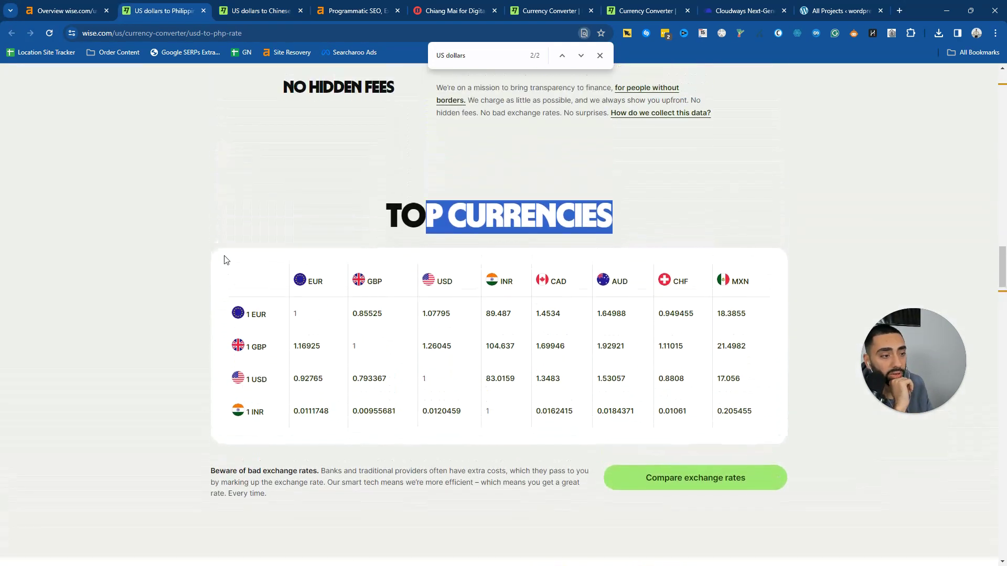
pyautogui.scroll(-1, 235, 261)
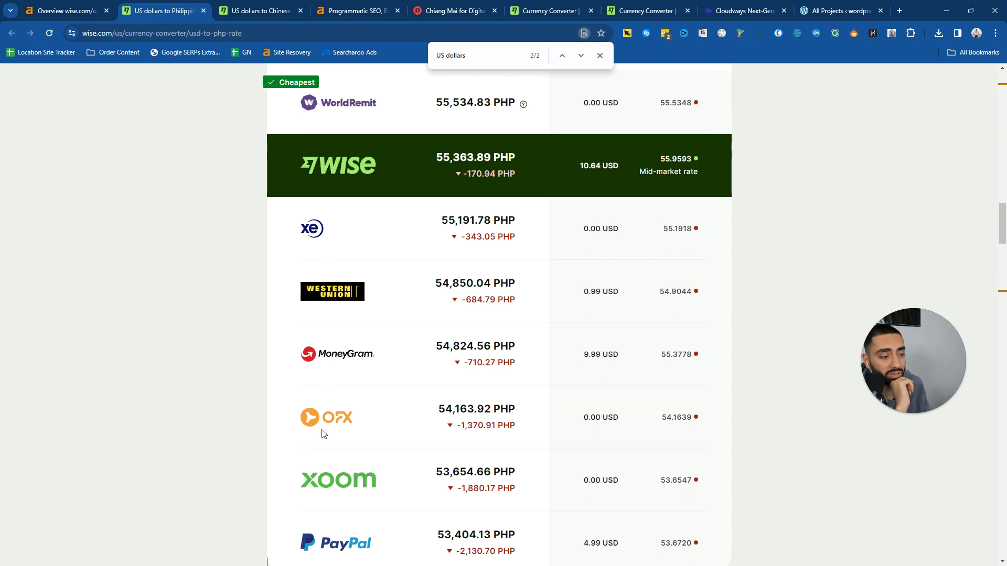
pyautogui.scroll(-3, 339, 466)
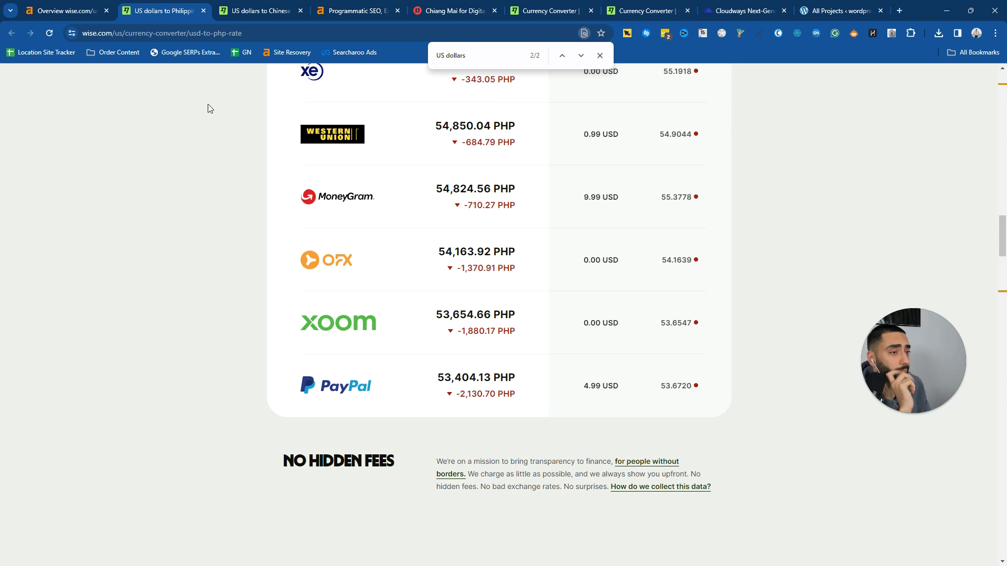
pyautogui.click(243, 7)
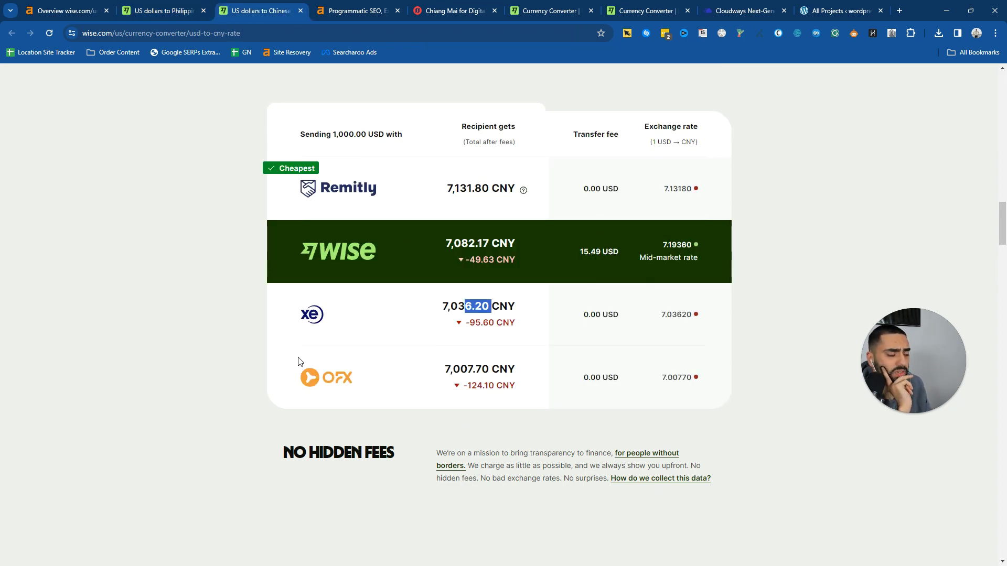
pyautogui.scroll(-6, 300, 362)
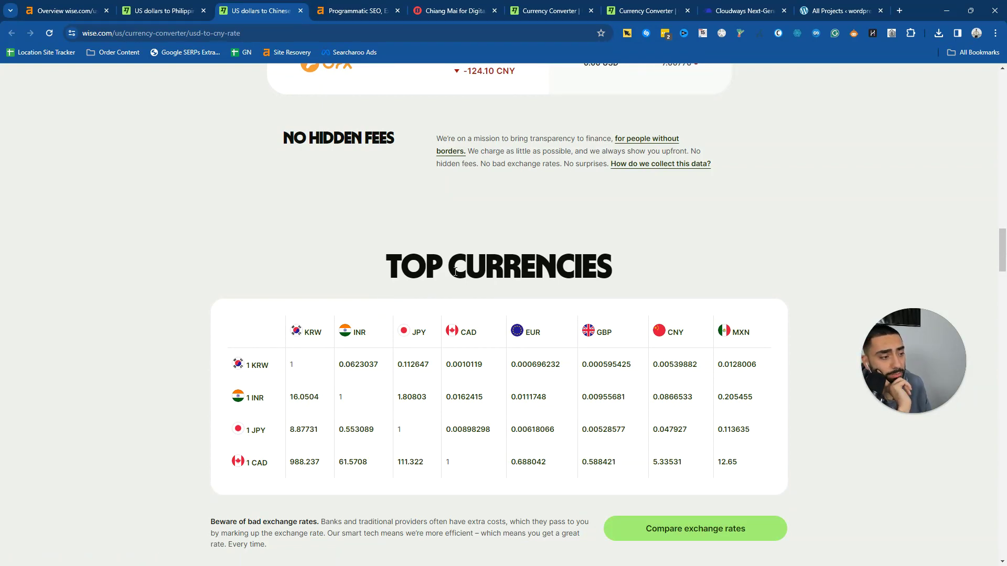
pyautogui.hotkey('ctrl', 'shift', 'Tab')
# Highlight the Top Currencies section, scroll to 'How to convert' and close the page search
pyautogui.scroll(-7, 210, 304)
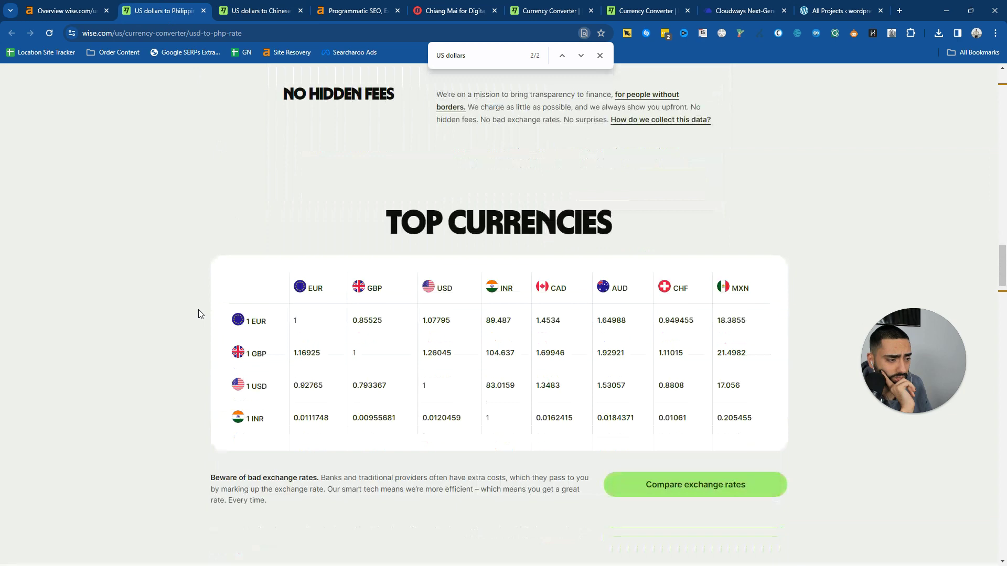
pyautogui.scroll(1, 258, 301)
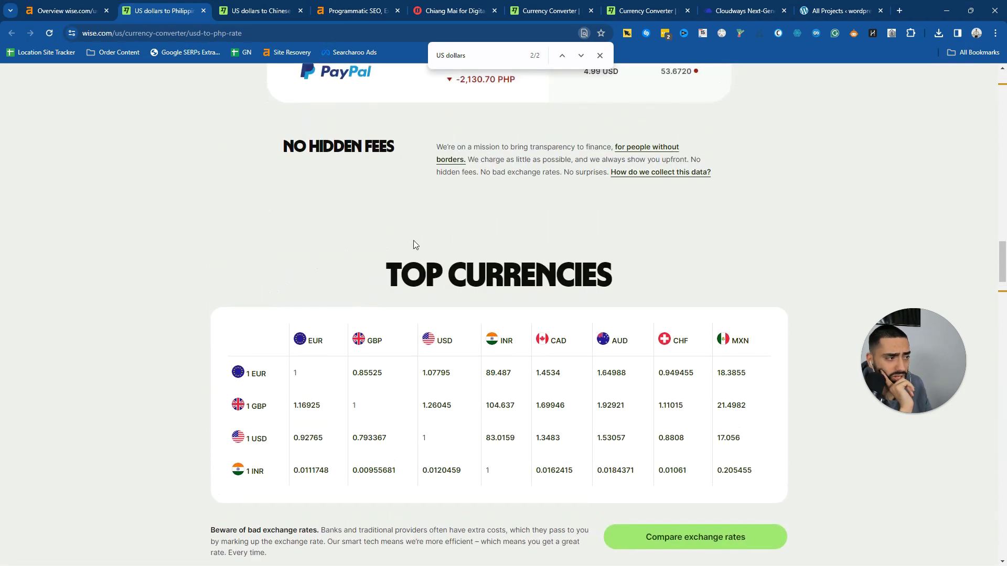
pyautogui.moveTo(414, 244); pyautogui.dragTo(613, 276)
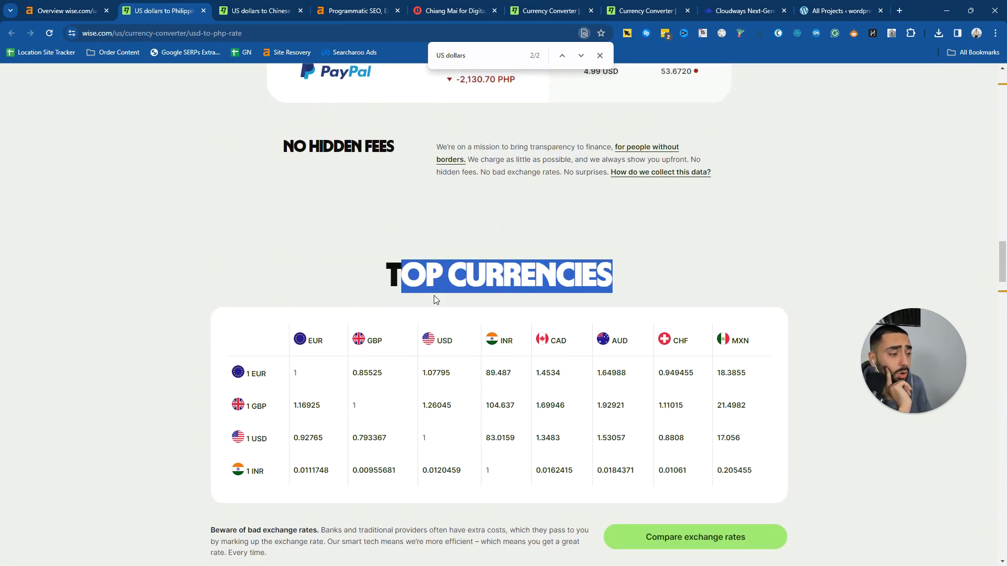
pyautogui.scroll(-6, 388, 332)
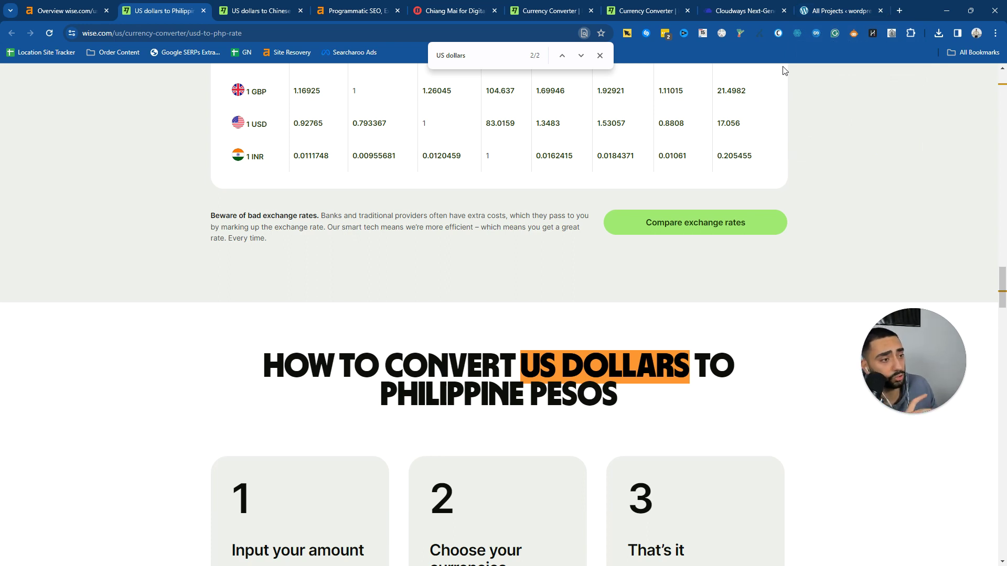
pyautogui.click(600, 55)
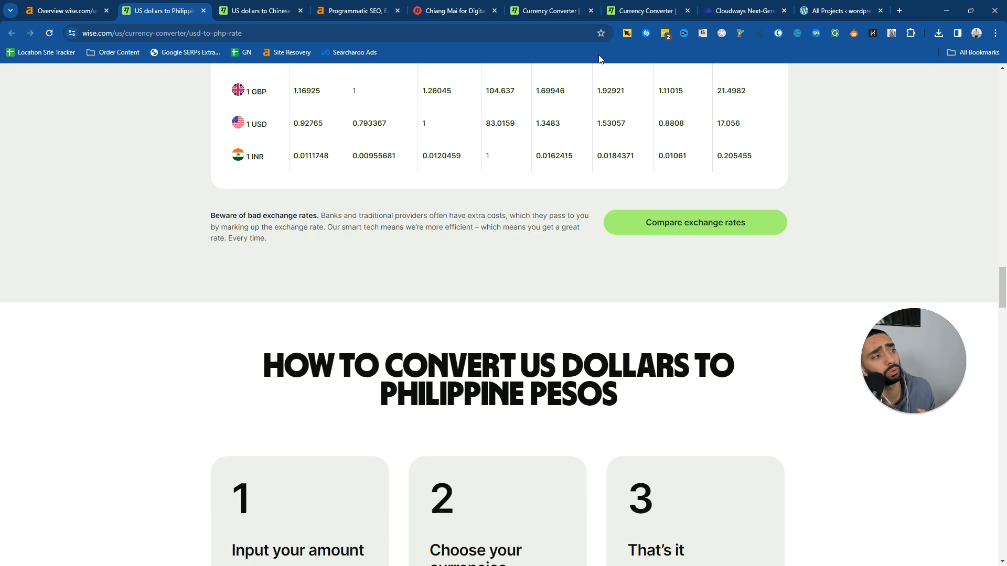
# Search Google for 'xero accounting alternatives'
pyautogui.click(525, 10)
pyautogui.click(503, 34)
pyautogui.write('goog')
pyautogui.press('Return')
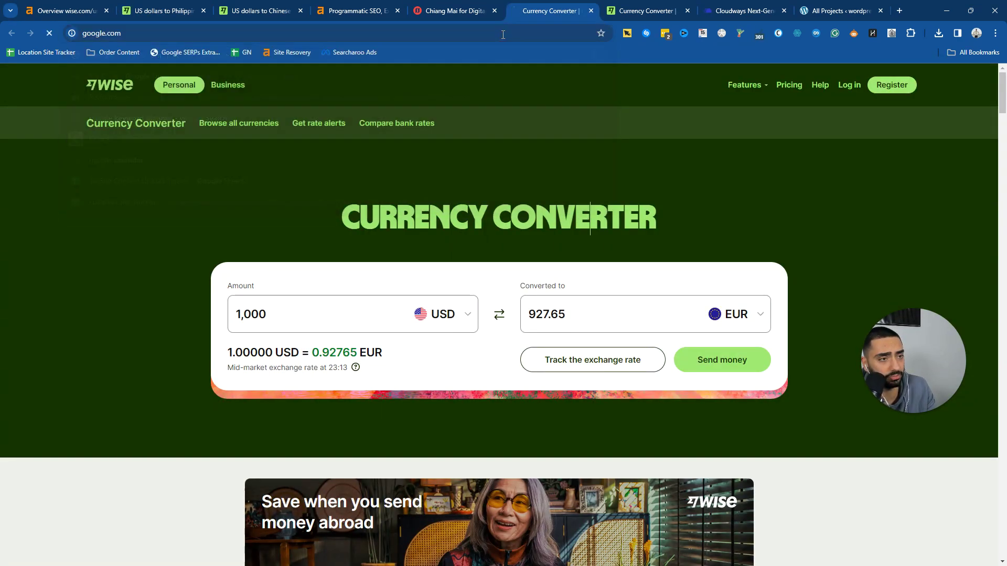
pyautogui.write('xero')
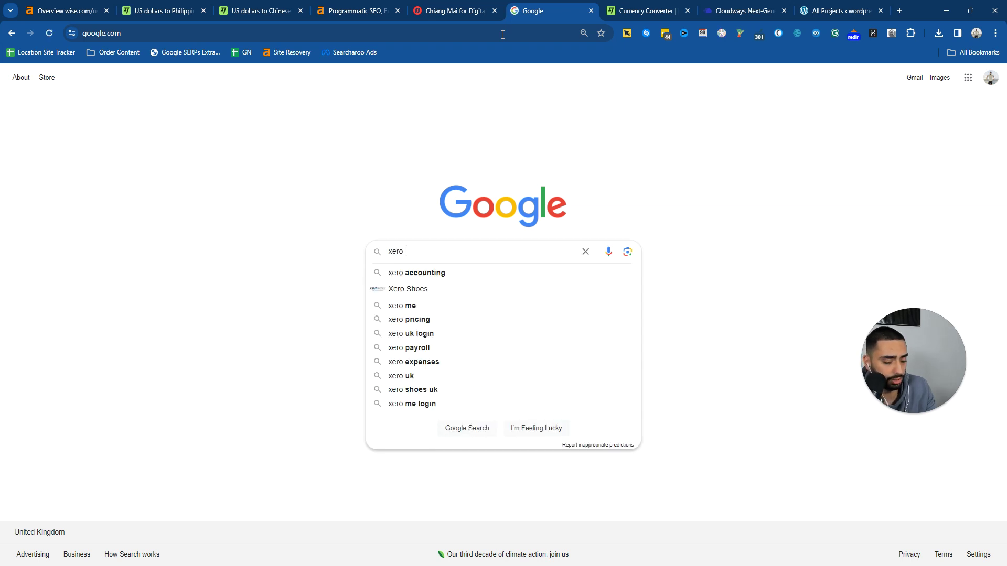
pyautogui.write(' accounting com')
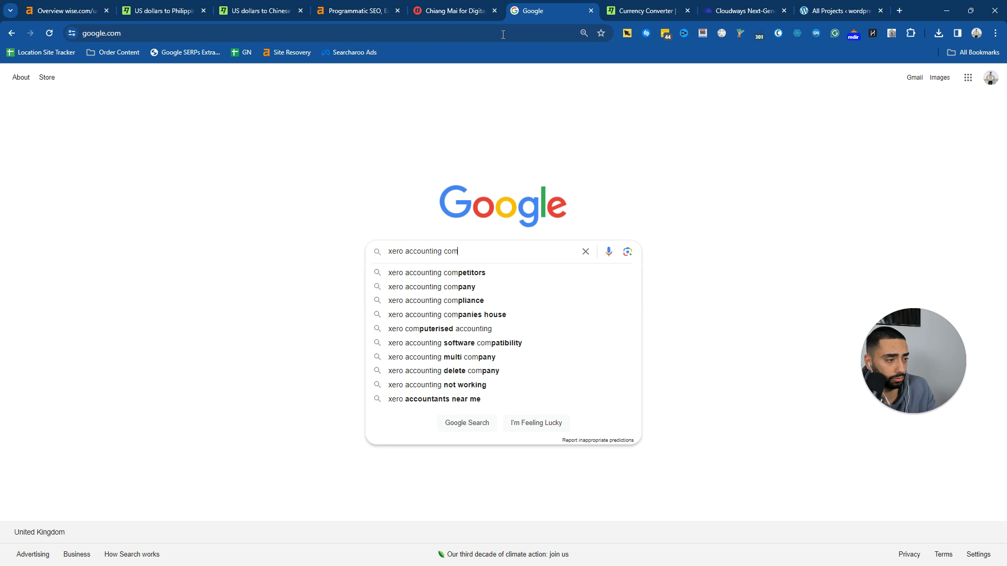
pyautogui.press('BackSpace')
pyautogui.press('BackSpace')
pyautogui.press('BackSpace')
pyautogui.write('alt')
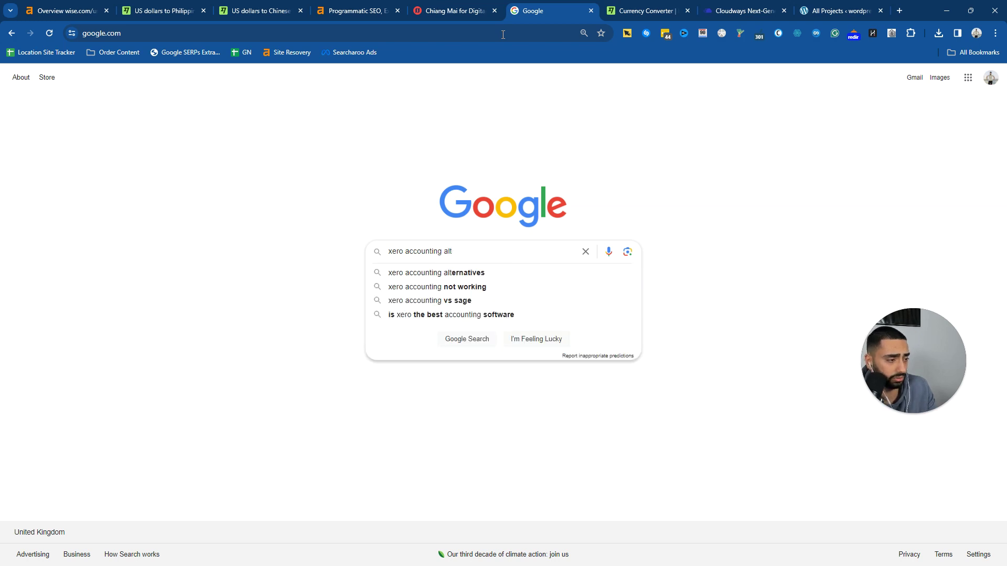
pyautogui.write('ernatives')
pyautogui.press('Return')
# Open the Xero competitors article from the results in a new tab
pyautogui.scroll(-5, 115, 272)
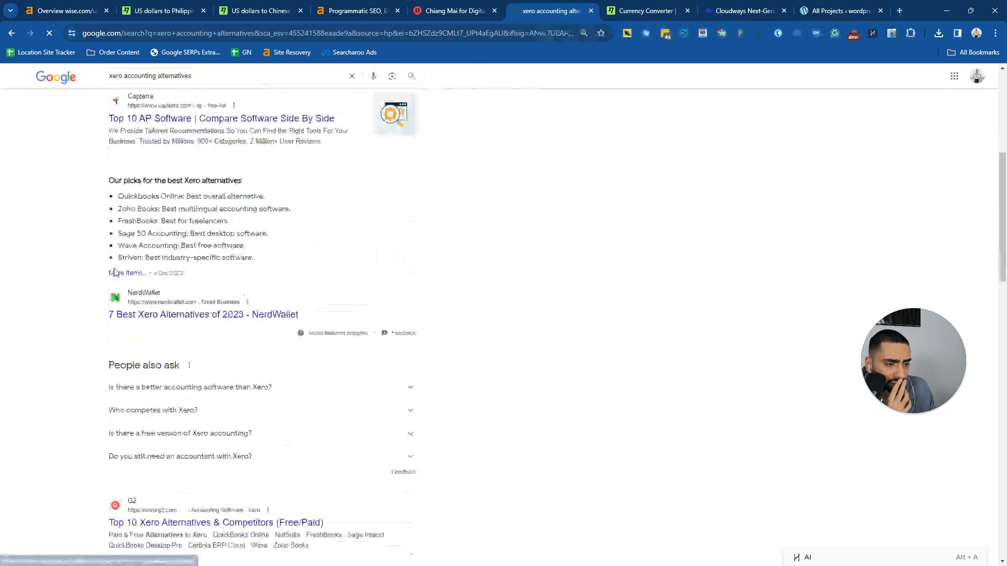
pyautogui.scroll(-5, 100, 275)
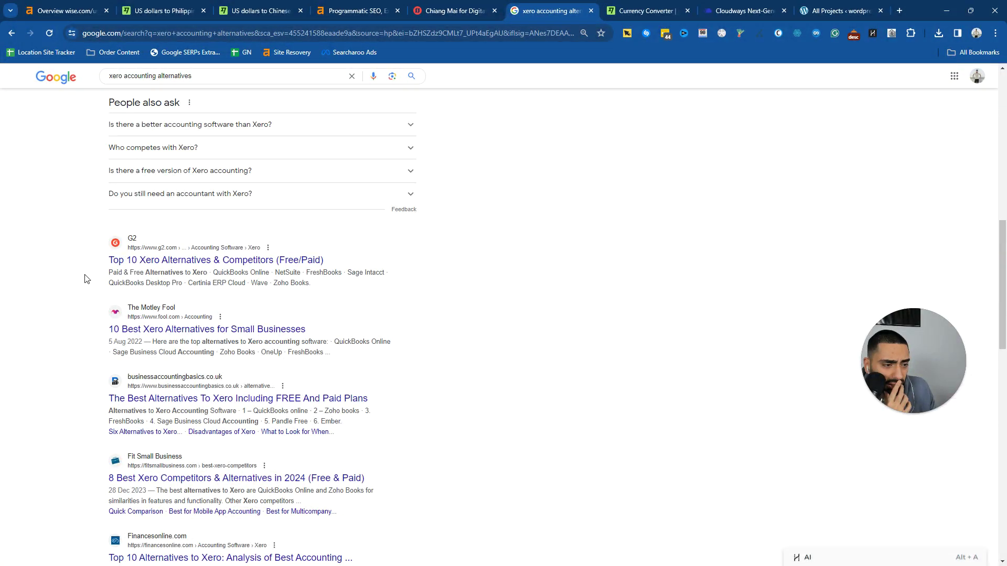
pyautogui.scroll(-4, 87, 279)
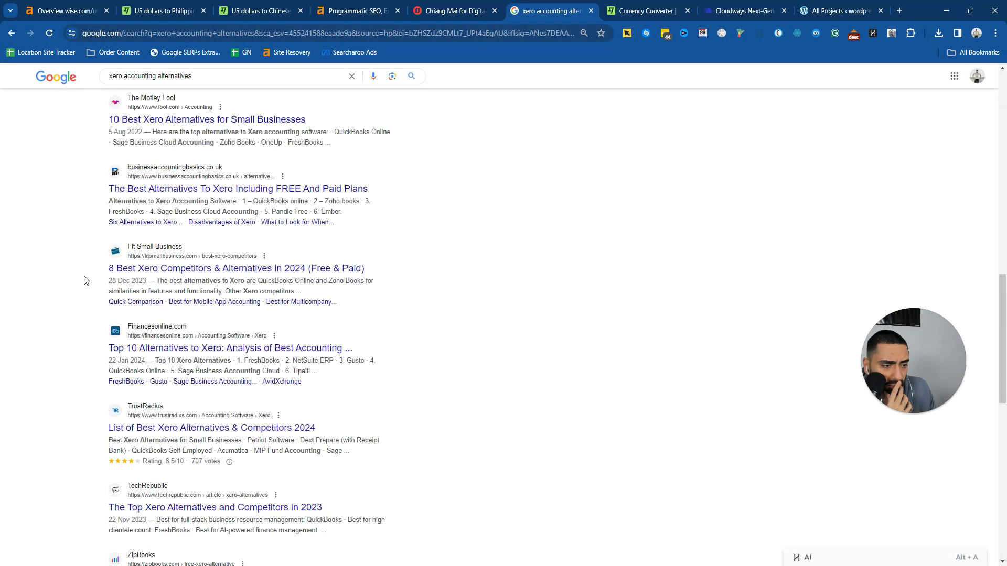
pyautogui.middleClick(139, 269)
pyautogui.click(577, 10)
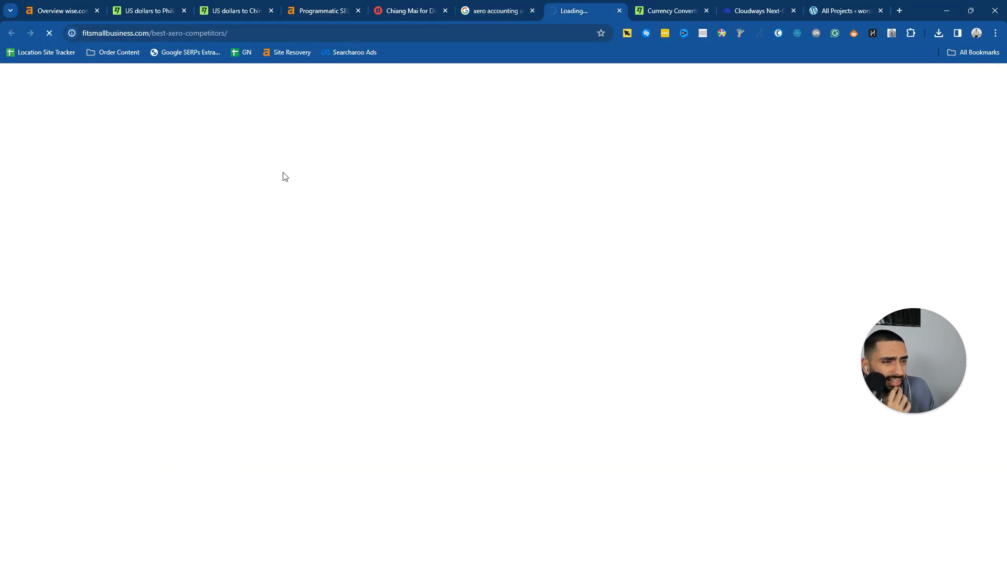
pyautogui.scroll(-2, 308, 215)
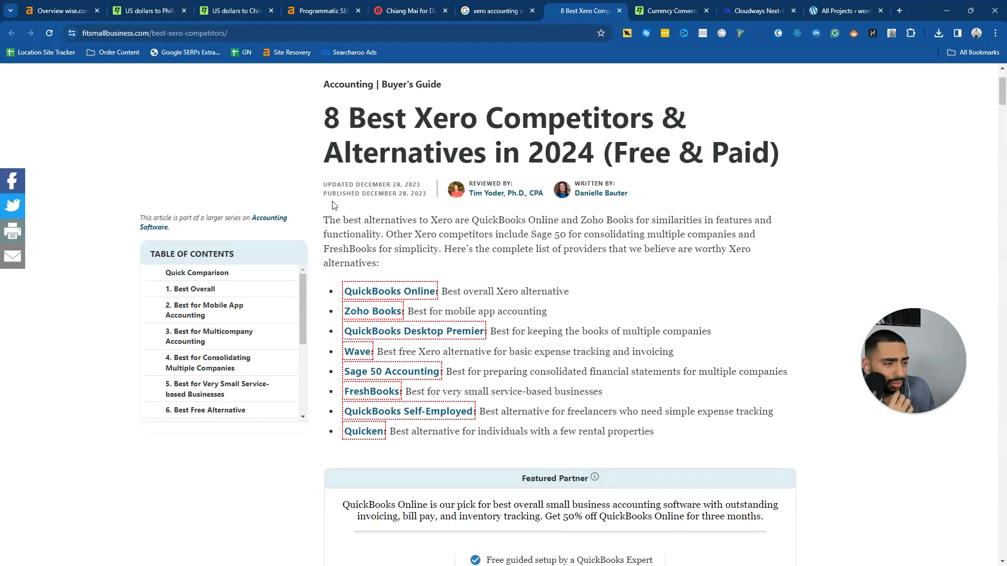
# Search 'quickbooks vs xero' and open the Switch from Xero to QuickBooks page in a new tab
pyautogui.click(376, 32)
pyautogui.write('quick')
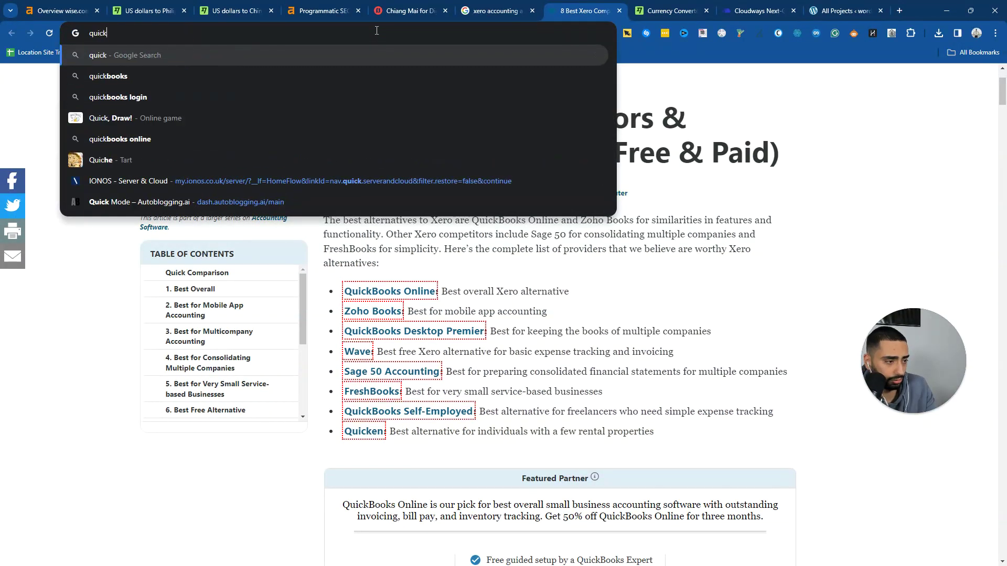
pyautogui.write('books vs')
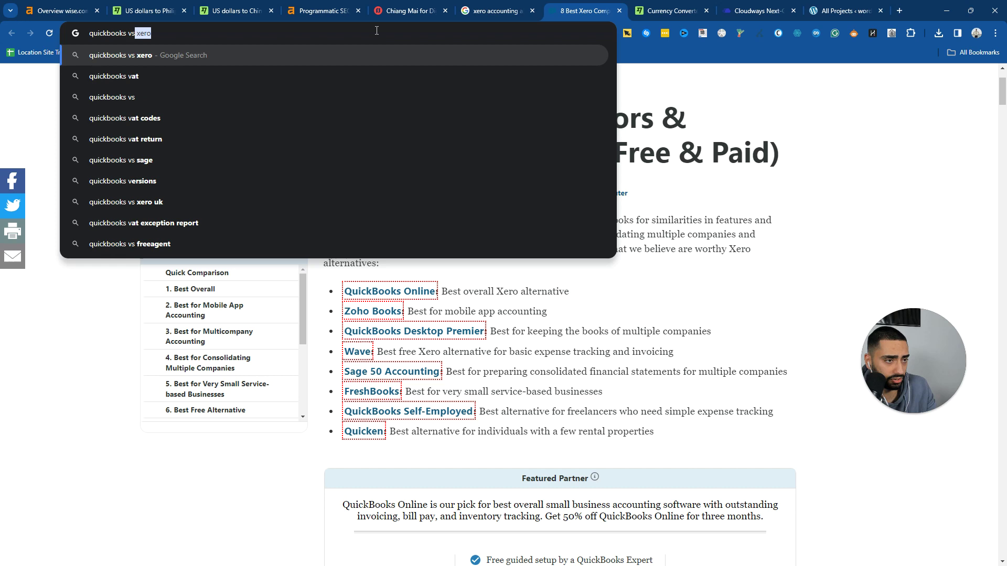
pyautogui.press('Return')
pyautogui.scroll(-3, 97, 272)
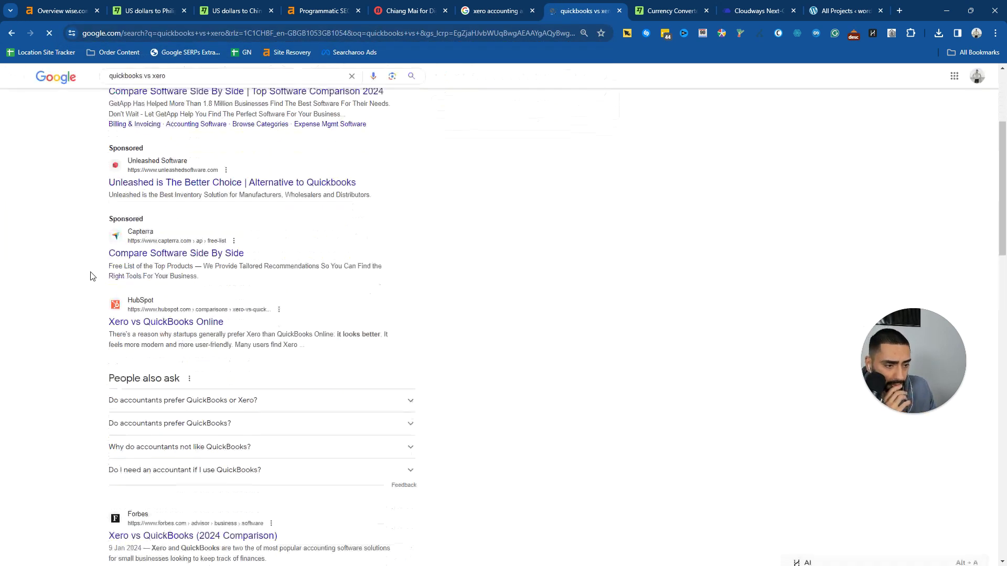
pyautogui.scroll(-10, 91, 279)
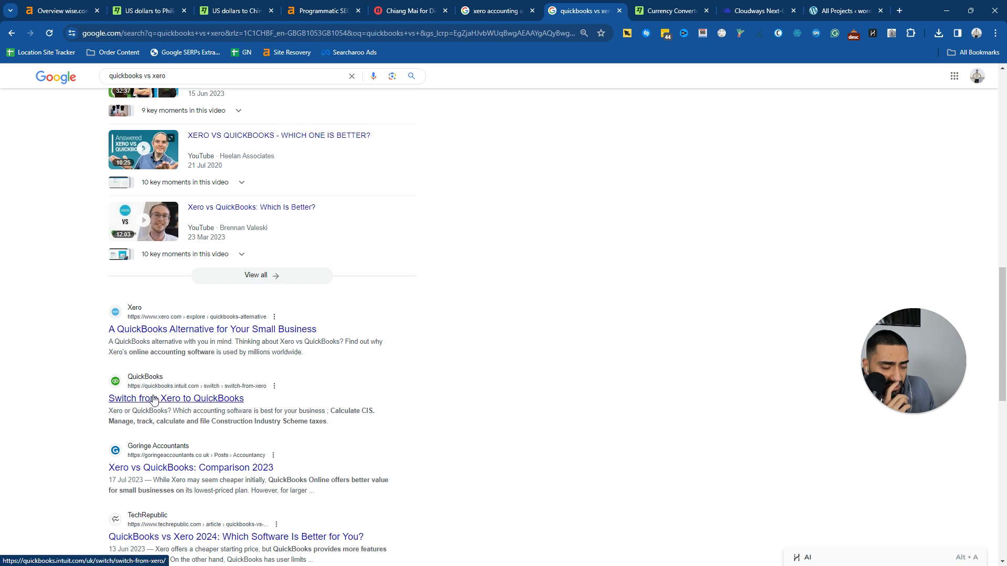
pyautogui.middleClick(137, 405)
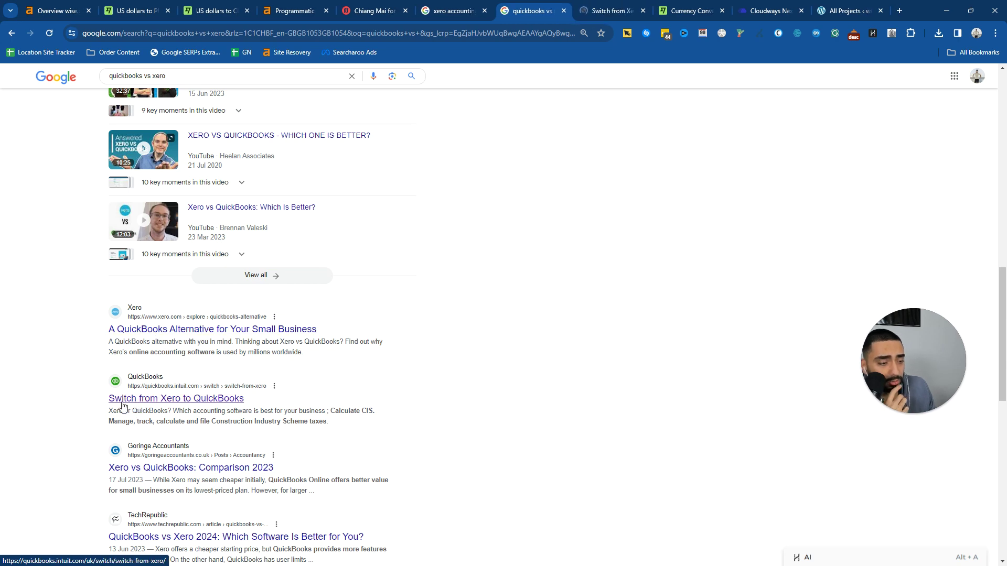
pyautogui.hotkey('ctrl', 'Tab')
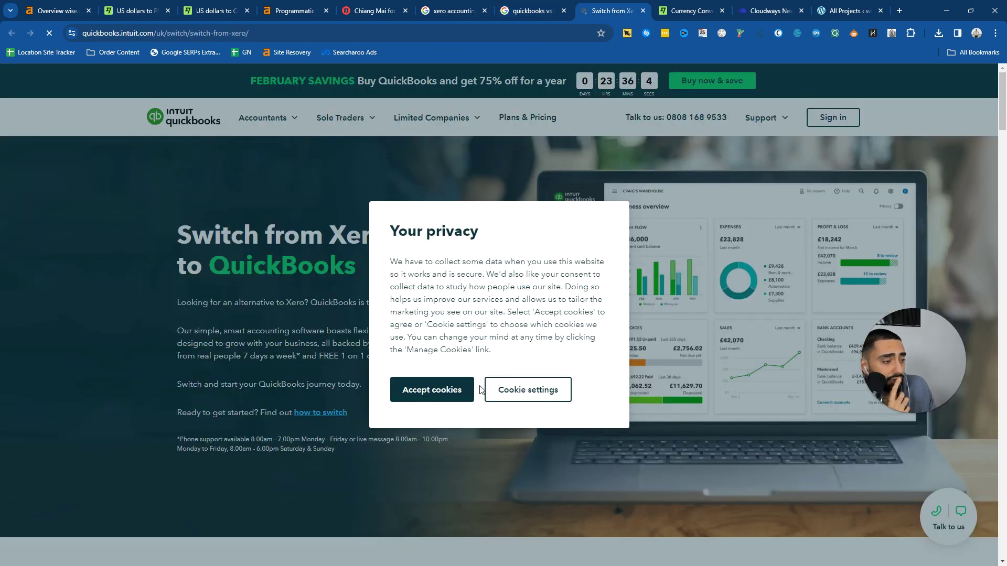
# Accept cookies and scroll through the comparison table and pricing cards
pyautogui.click(442, 389)
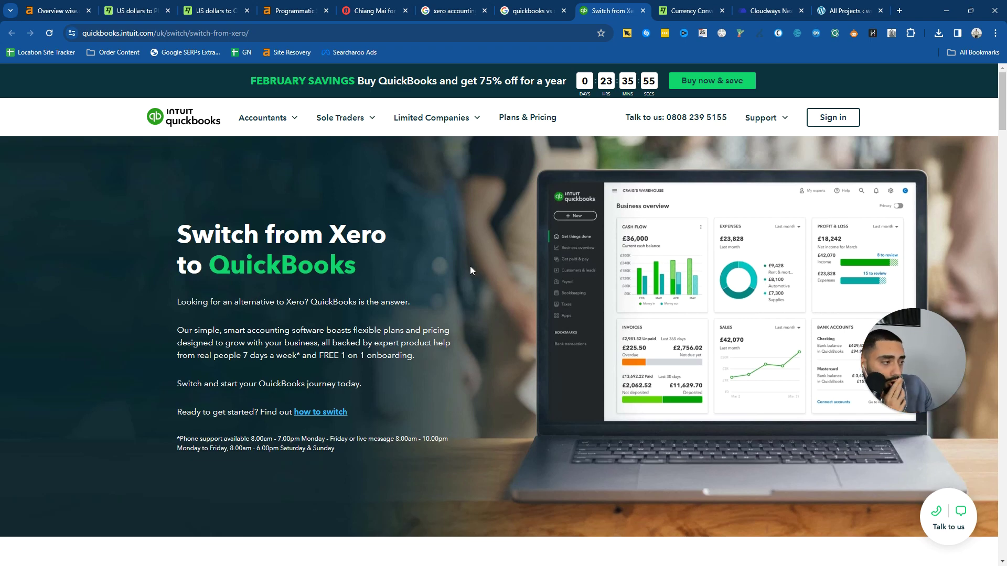
pyautogui.scroll(-15, 470, 270)
pyautogui.scroll(-20, 483, 251)
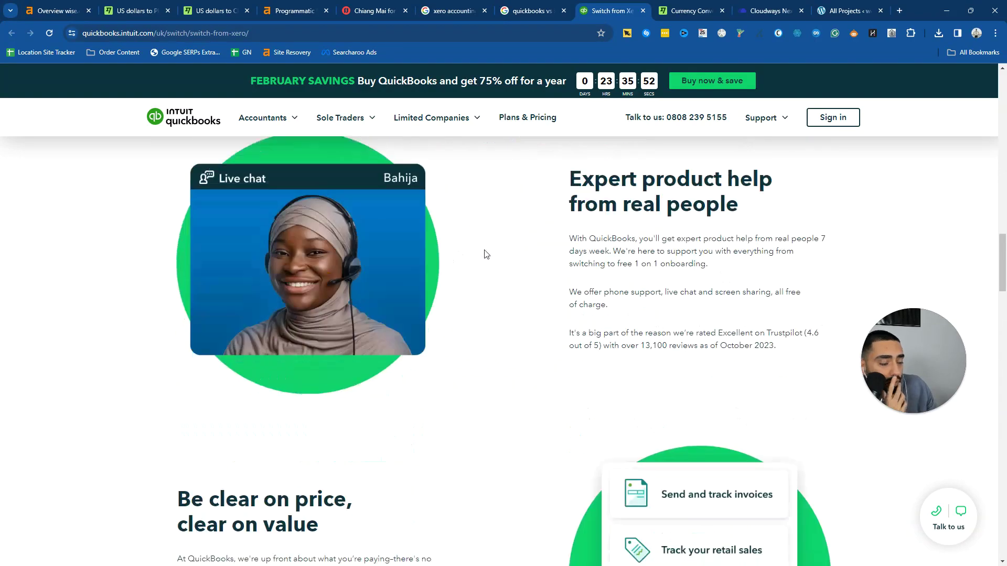
pyautogui.scroll(-15, 477, 246)
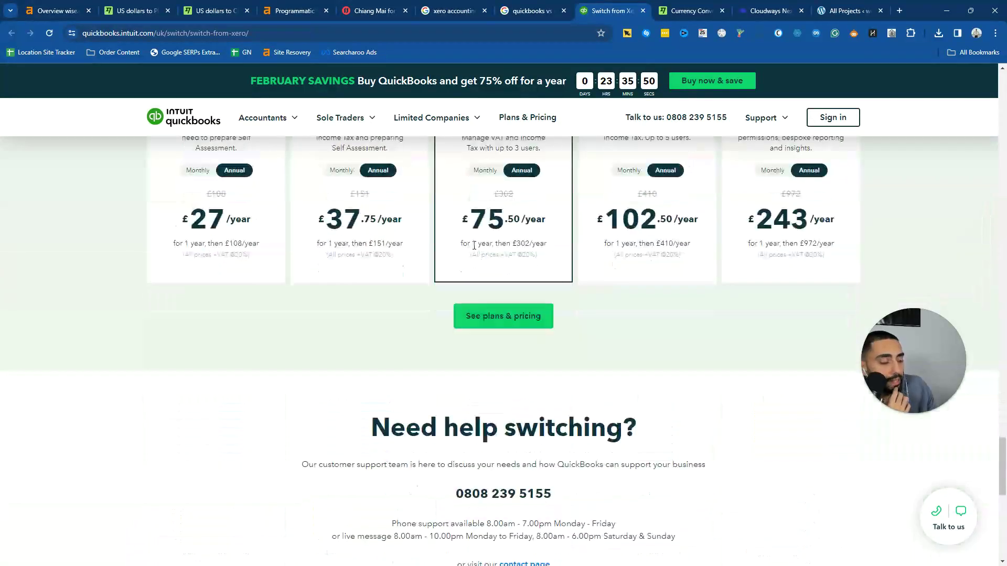
# Return to the top of the page and close the 'xero accounting alternatives' results tab
pyautogui.scroll(15, 414, 256)
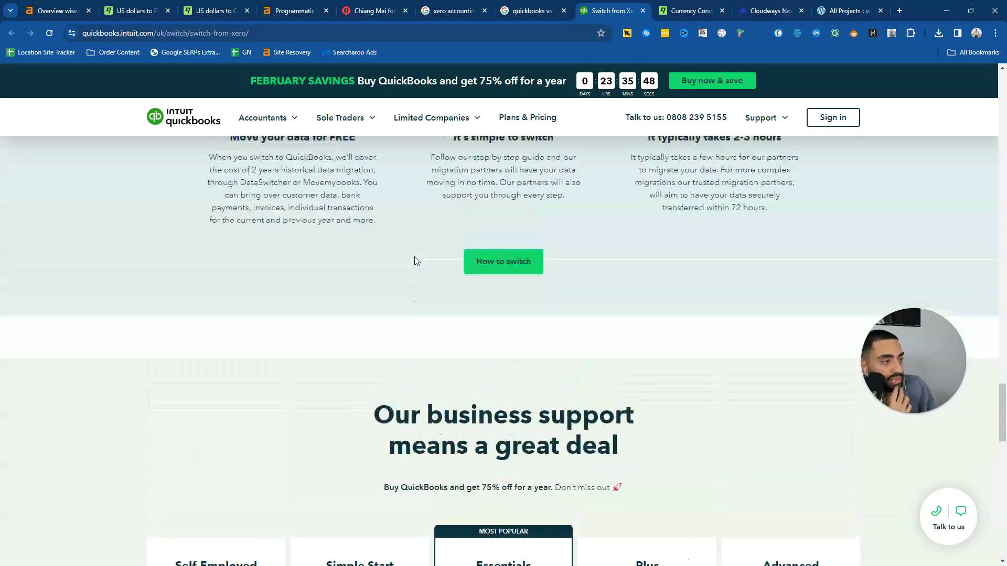
pyautogui.scroll(20, 415, 257)
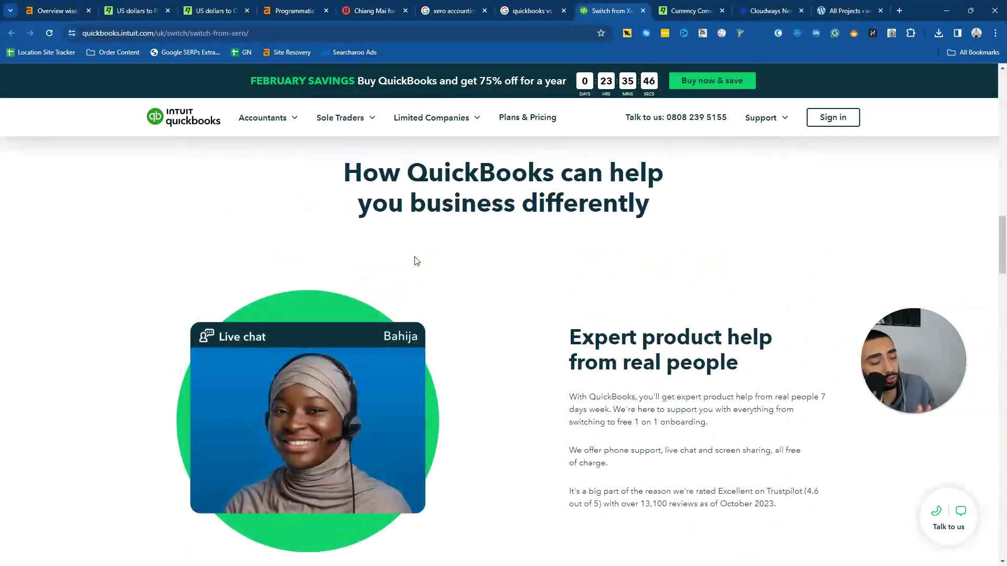
pyautogui.scroll(2, 415, 259)
pyautogui.scroll(-6, 357, 267)
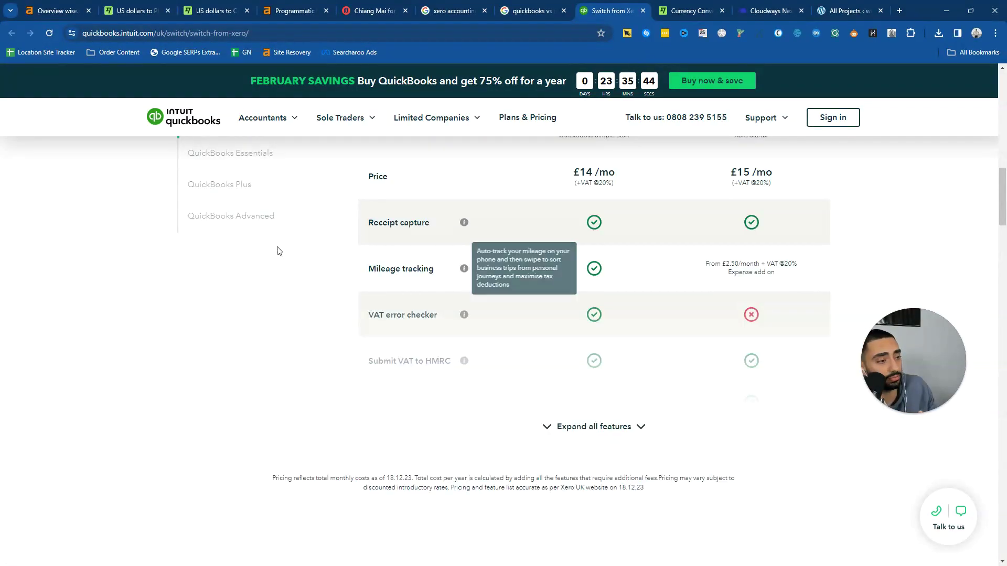
pyautogui.scroll(3, 280, 255)
pyautogui.scroll(3, 492, 254)
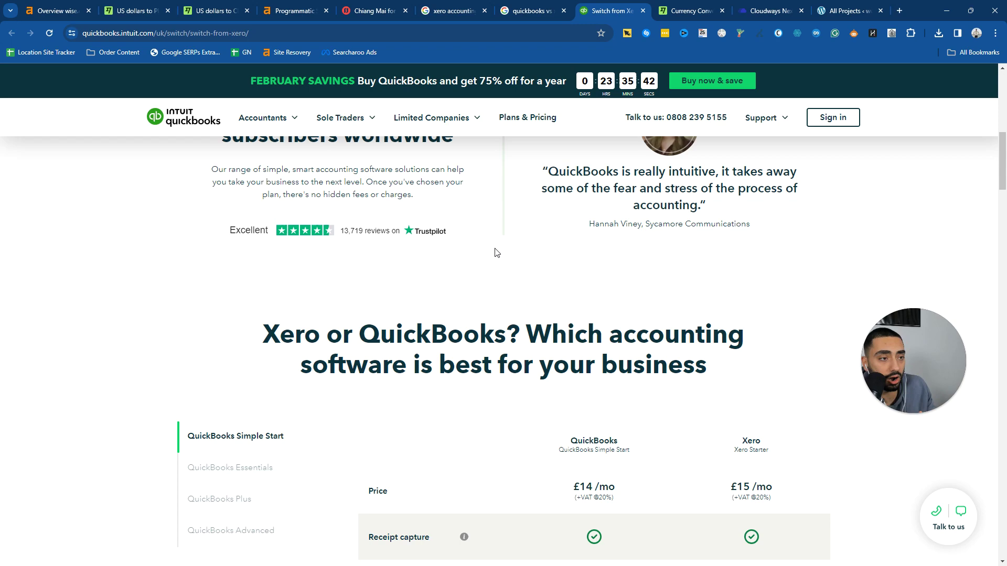
pyautogui.scroll(10, 493, 252)
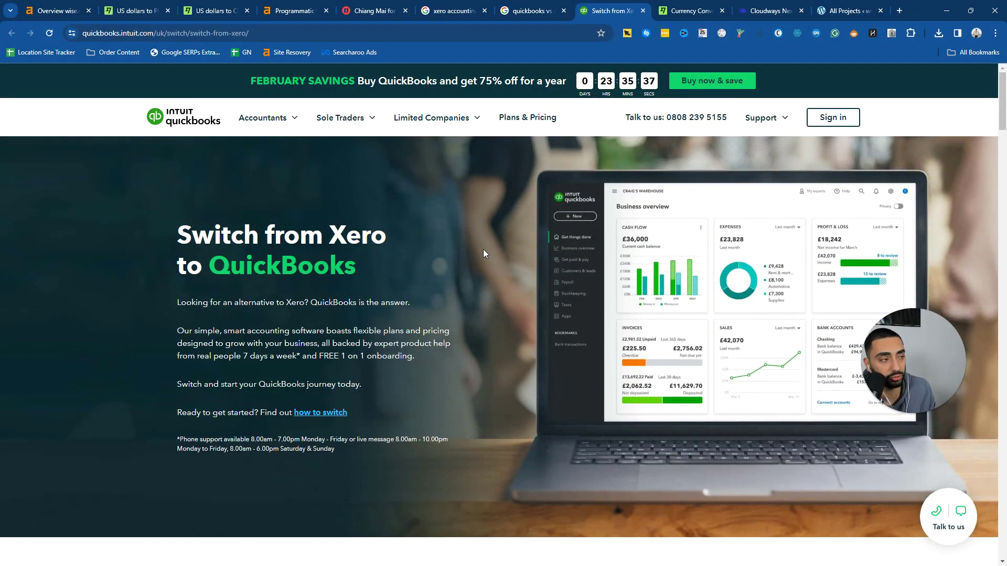
pyautogui.moveTo(535, 9)
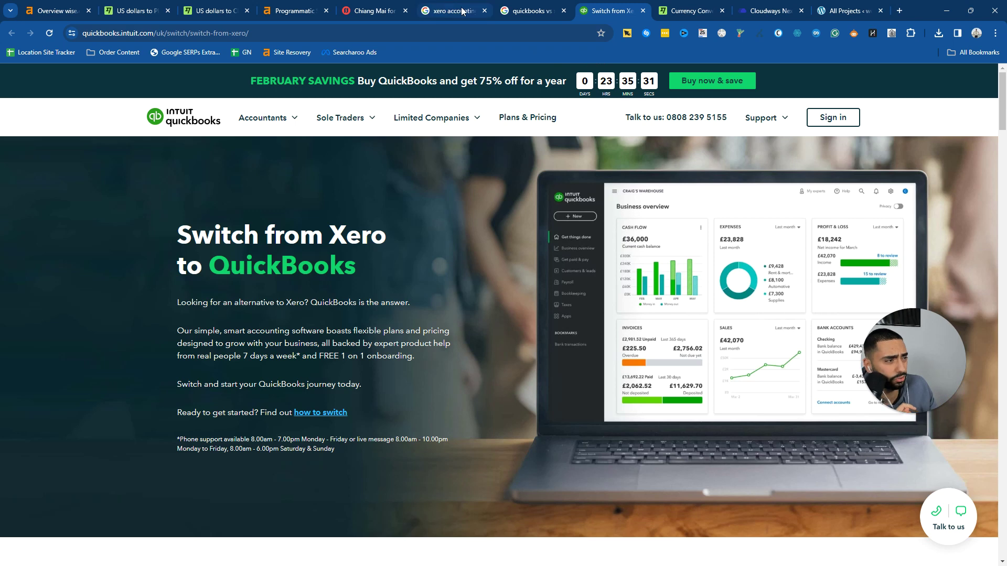
pyautogui.middleClick(446, 9)
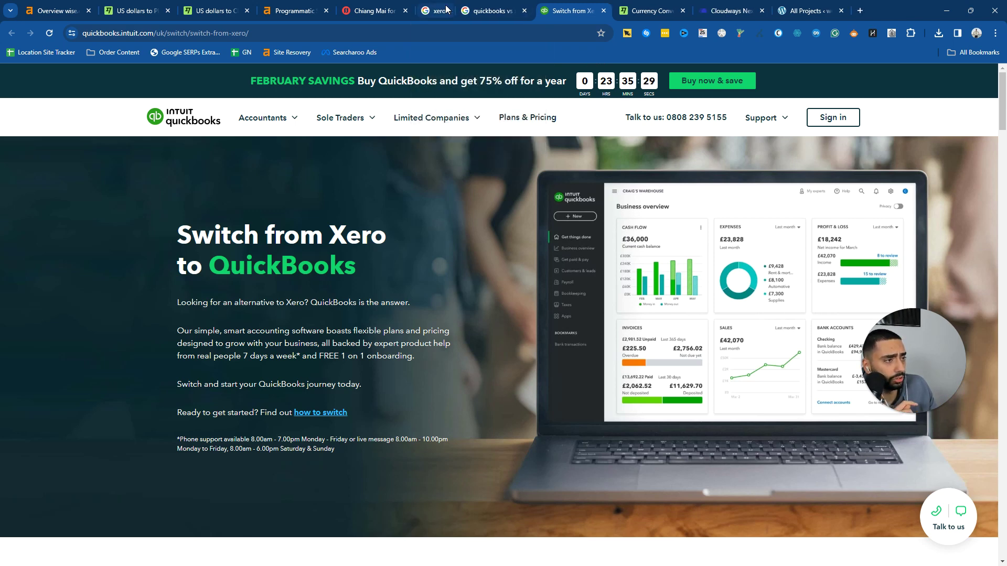
# Close the 'quickbooks vs xero' and Switch from Xero tabs, then return to Wise's converter top
pyautogui.middleClick(443, 11)
pyautogui.middleClick(440, 11)
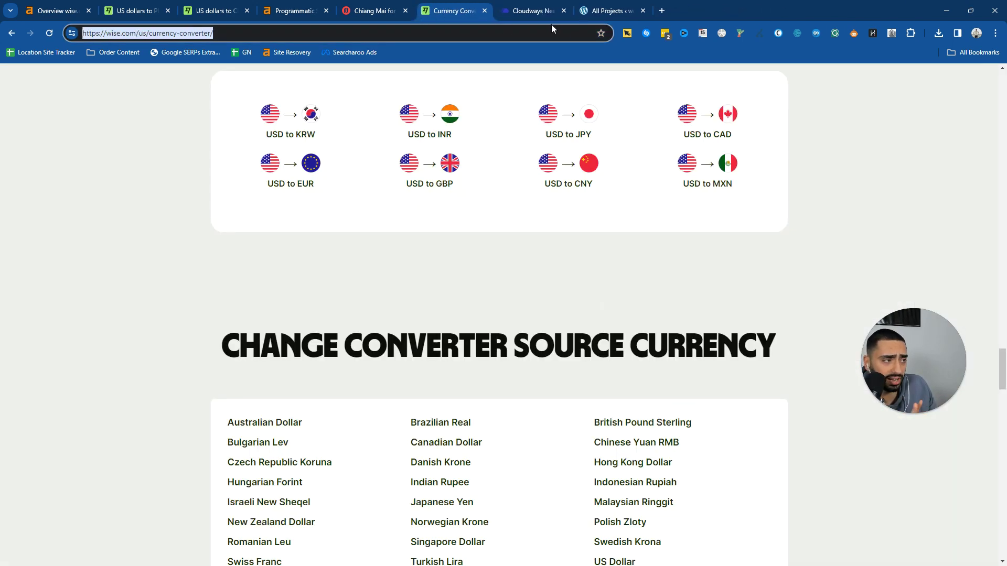
pyautogui.click(608, 10)
pyautogui.click(441, 11)
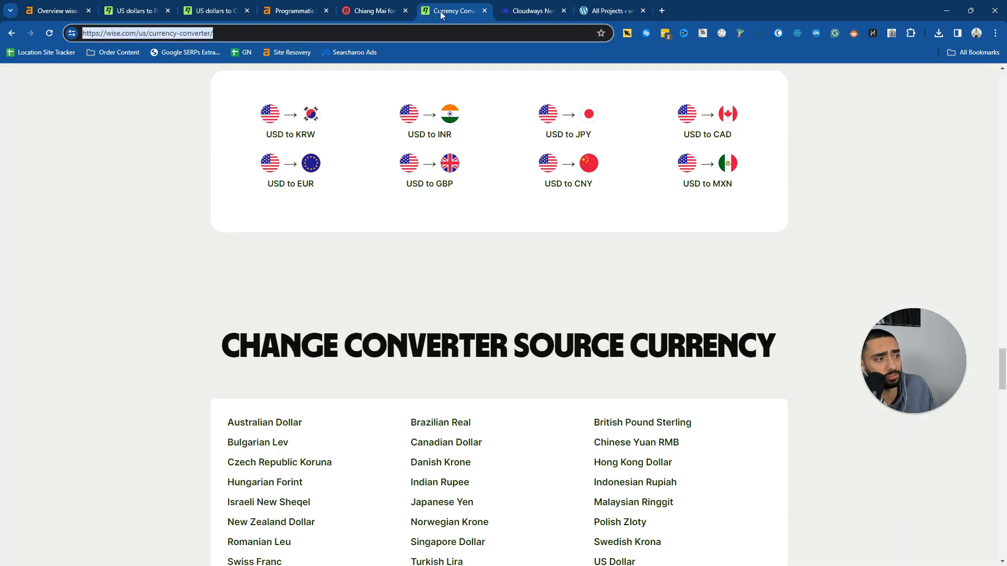
pyautogui.scroll(20, 229, 225)
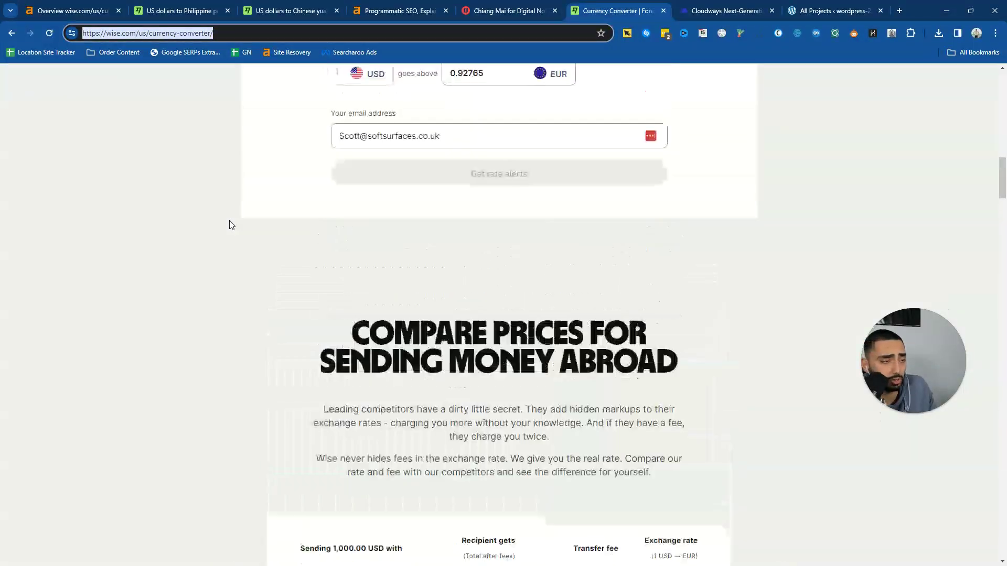
pyautogui.scroll(15, 229, 224)
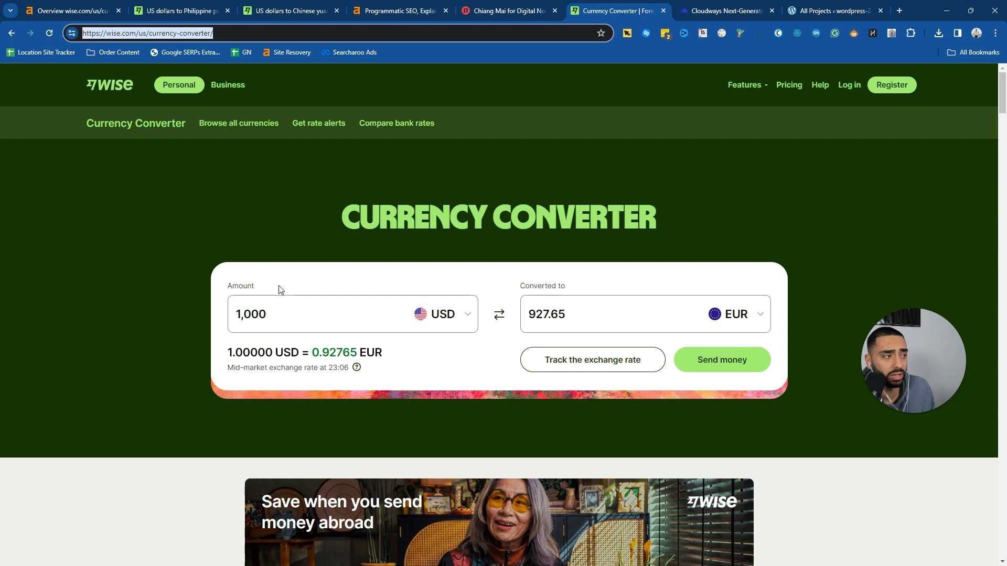
# Copy the Locations MPG project's 'Direct link to source file' Google Sheets URL
pyautogui.click(845, 8)
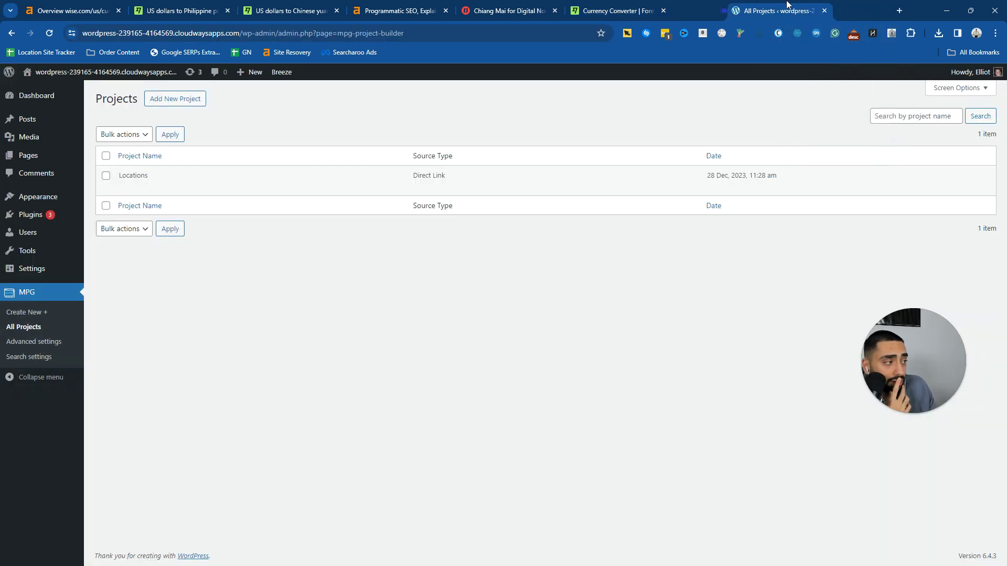
pyautogui.moveTo(787, 4); pyautogui.dragTo(776, 6)
pyautogui.moveTo(153, 193)
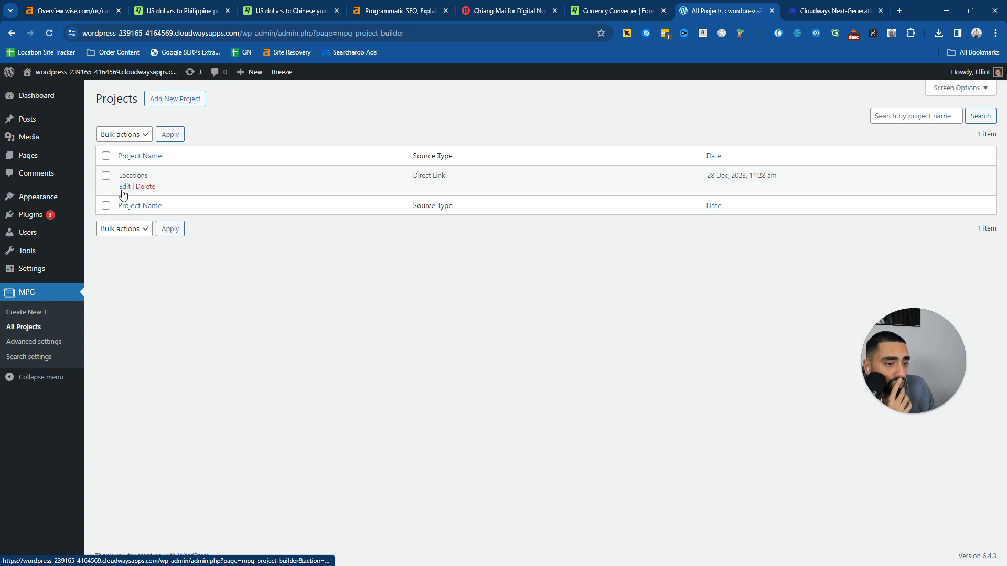
pyautogui.click(126, 187)
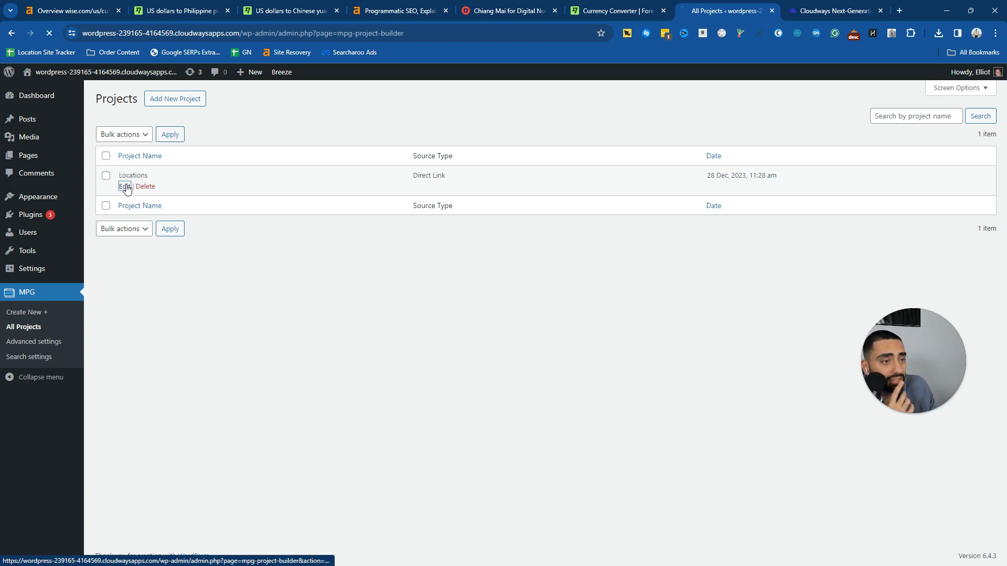
pyautogui.scroll(-3, 225, 321)
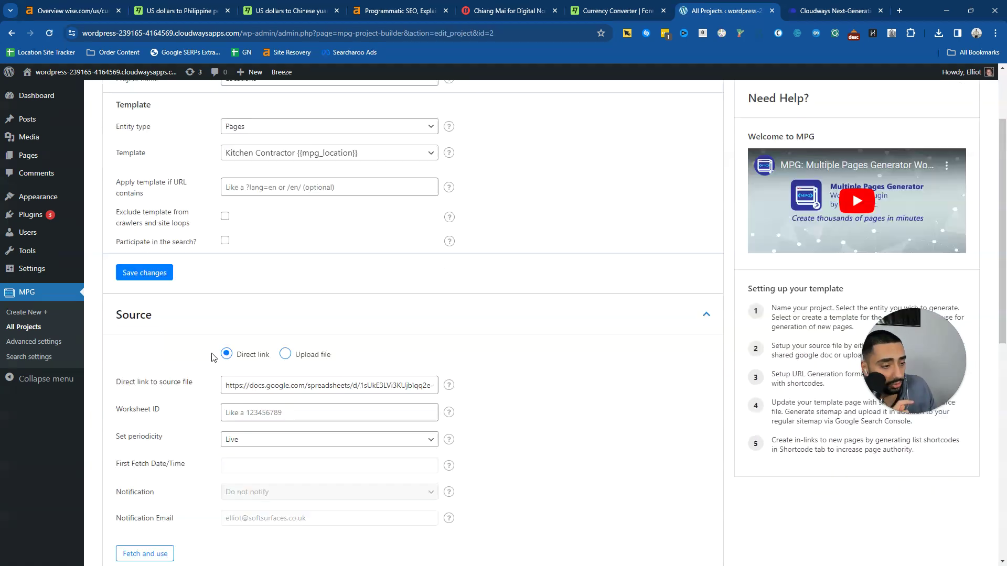
pyautogui.click(290, 336)
pyautogui.hotkey('ctrl', 'a')
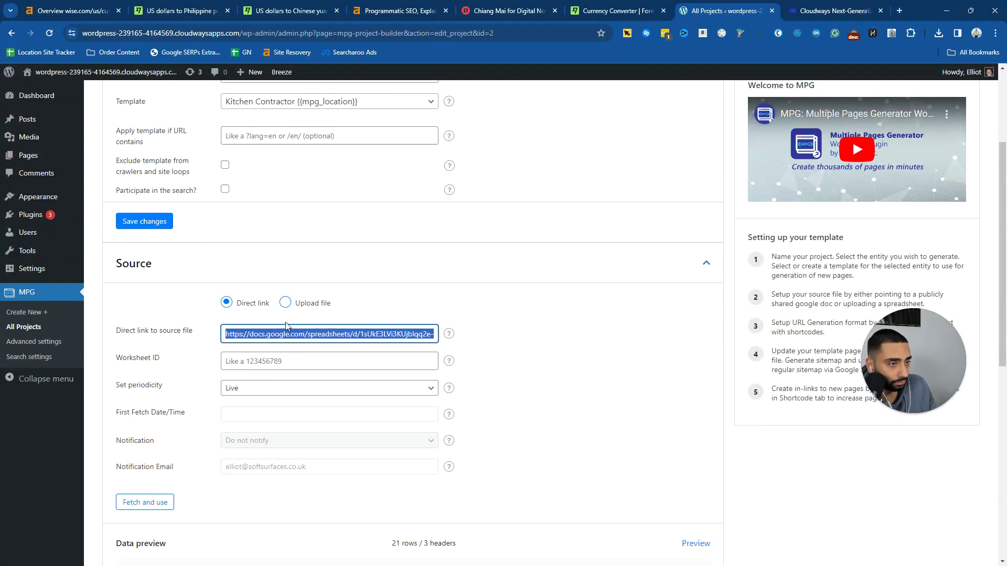
pyautogui.hotkey('ctrl', 'c')
# Load the Locations sheet from the copied link and widen its Introduction and Unique Sentance columns
pyautogui.click(899, 10)
pyautogui.hotkey('ctrl', 'v')
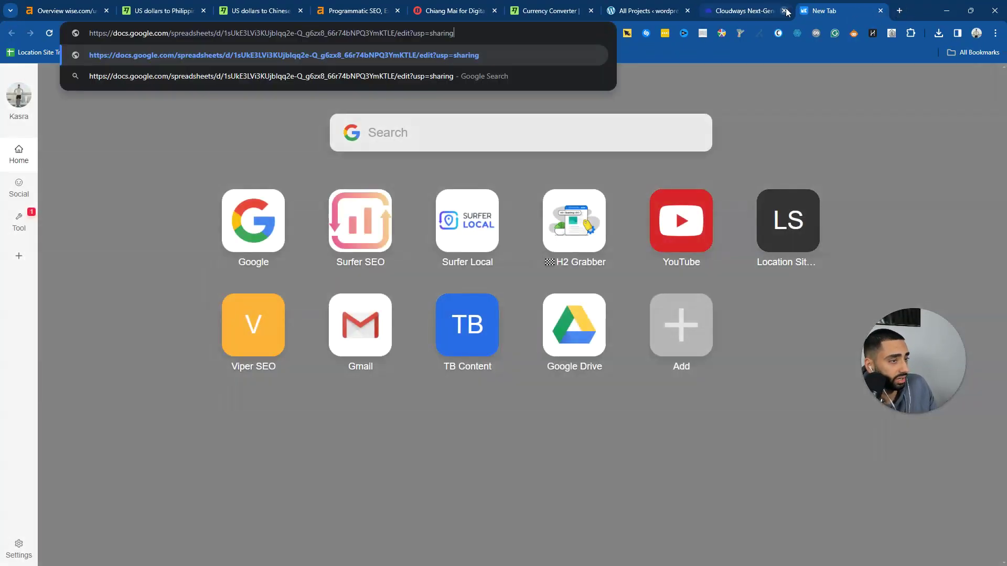
pyautogui.press('Return')
pyautogui.moveTo(839, 10); pyautogui.dragTo(741, 3)
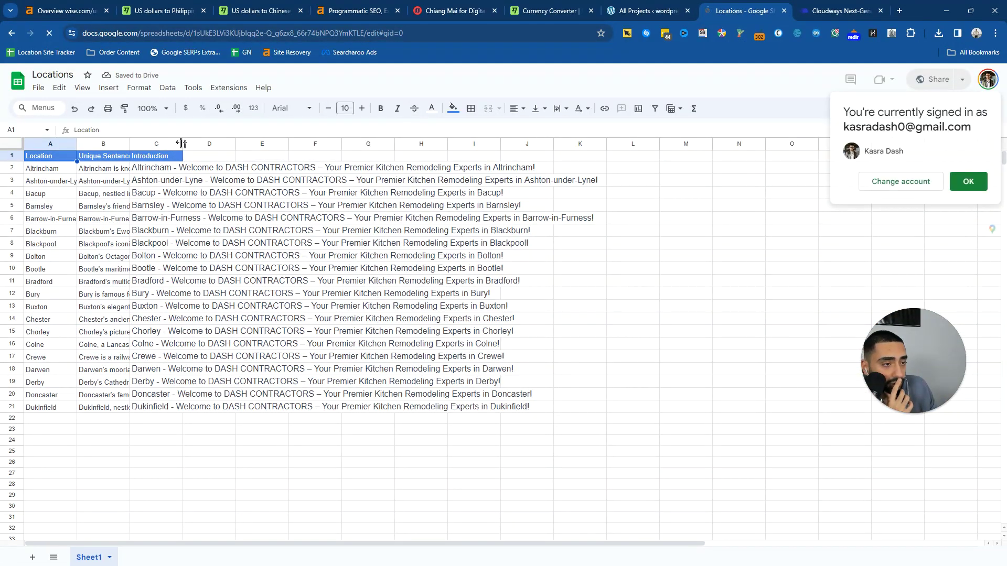
pyautogui.moveTo(181, 142); pyautogui.dragTo(613, 142)
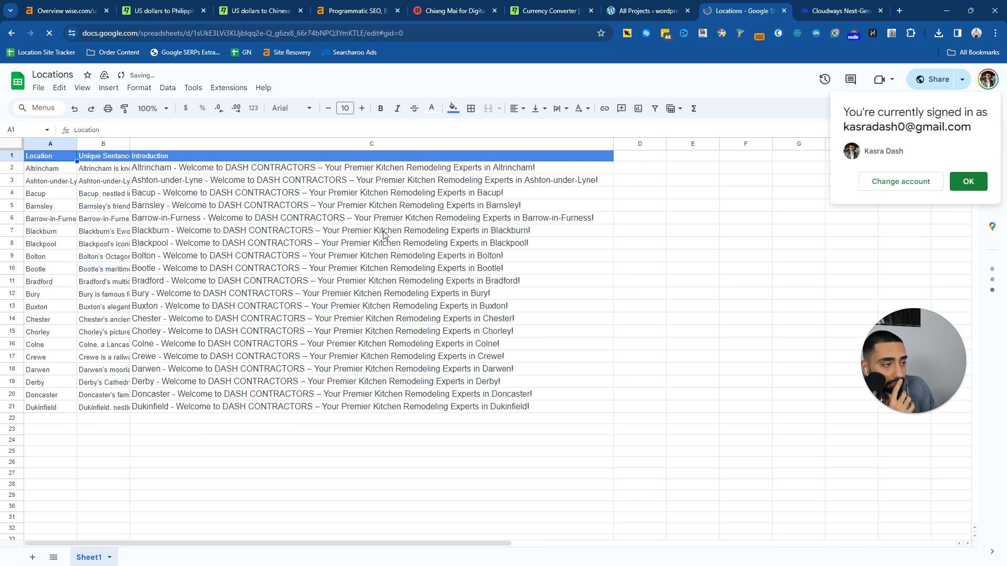
pyautogui.moveTo(77, 143); pyautogui.dragTo(311, 142)
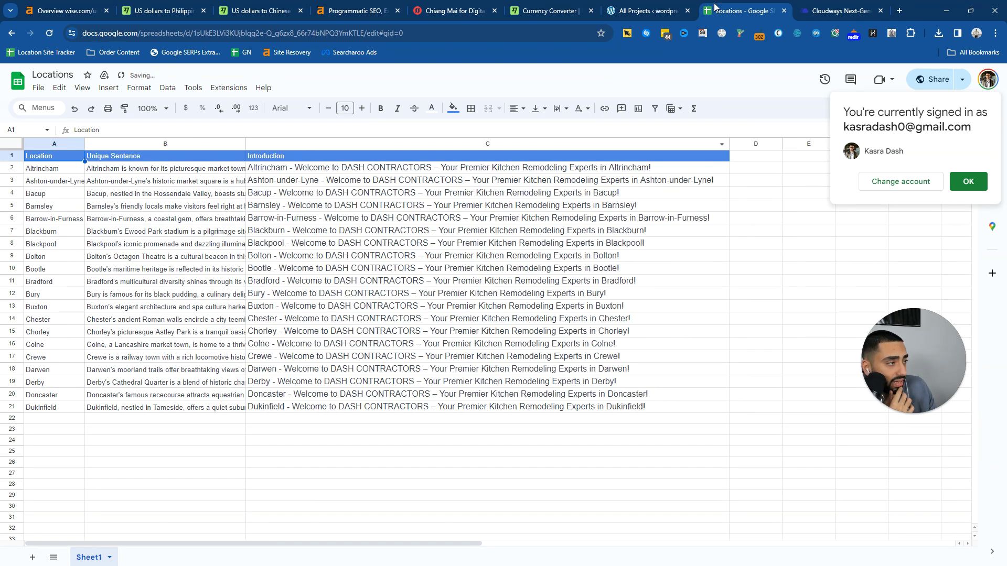
# Open the Altrincham URL preview page from the MPG project in a new tab
pyautogui.click(650, 10)
pyautogui.scroll(-5, 195, 371)
pyautogui.scroll(-3, 202, 362)
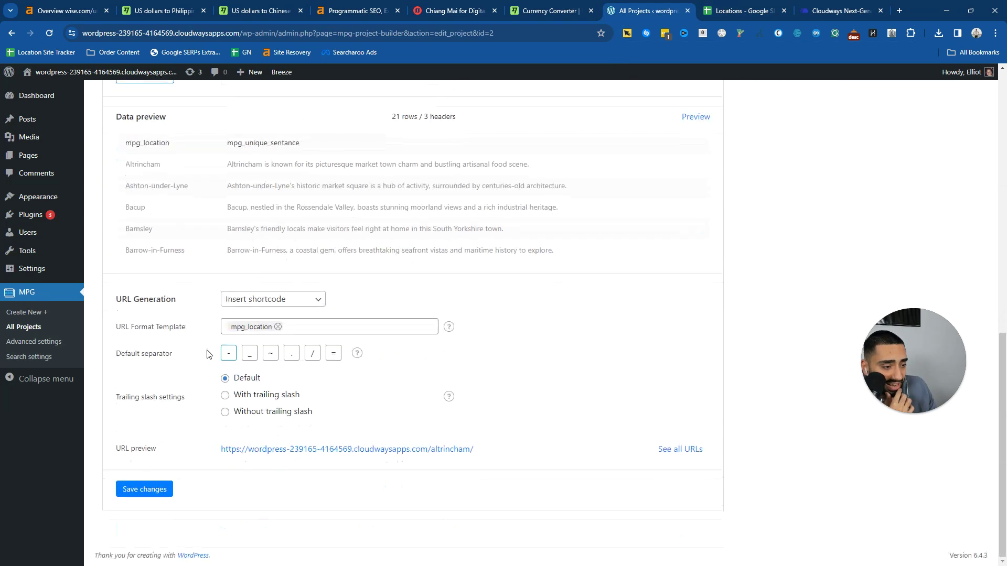
pyautogui.middleClick(294, 449)
pyautogui.click(681, 10)
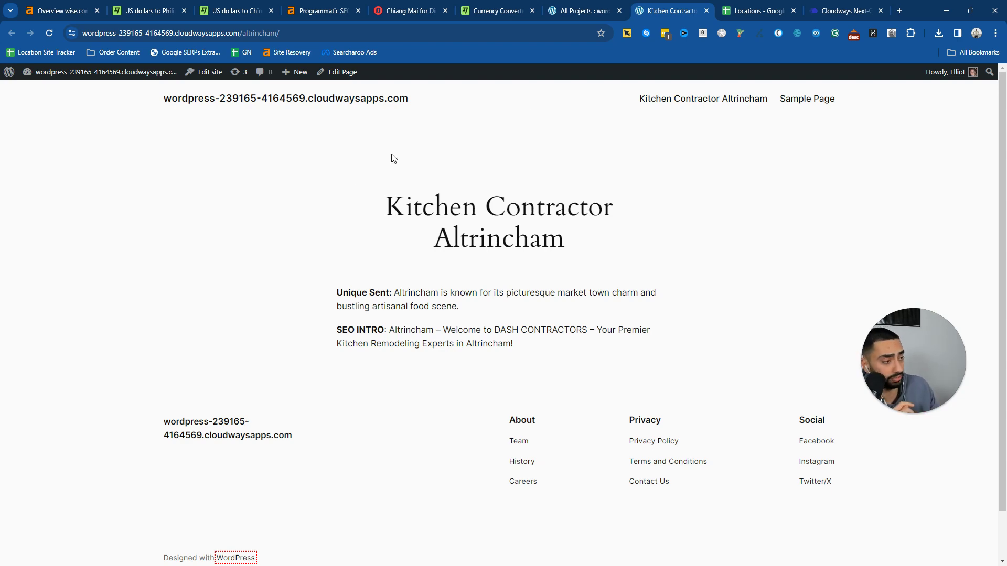
# Check the Bacup row in the Locations sheet, then return to the Altrincham page
pyautogui.click(767, 6)
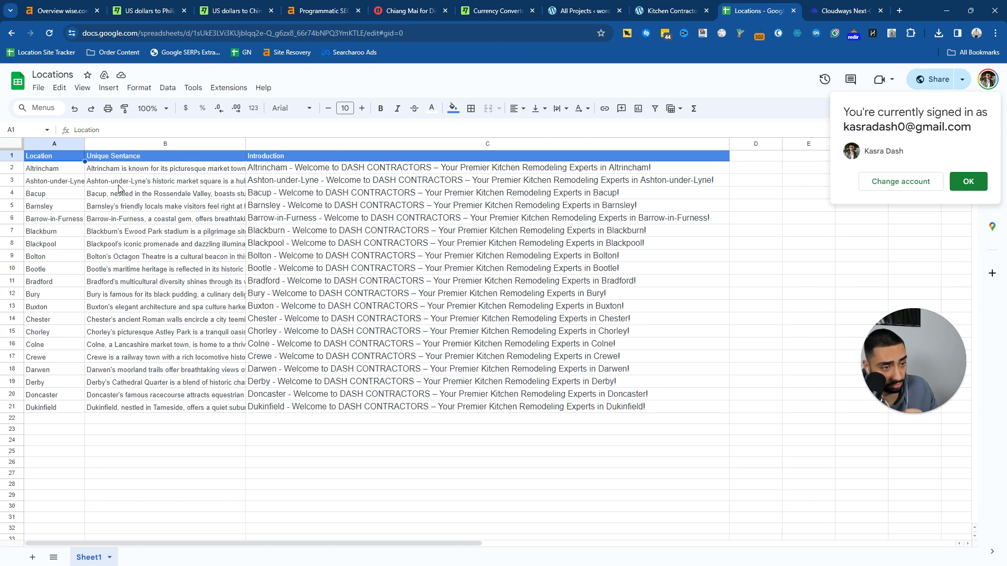
pyautogui.click(52, 189)
pyautogui.click(677, 11)
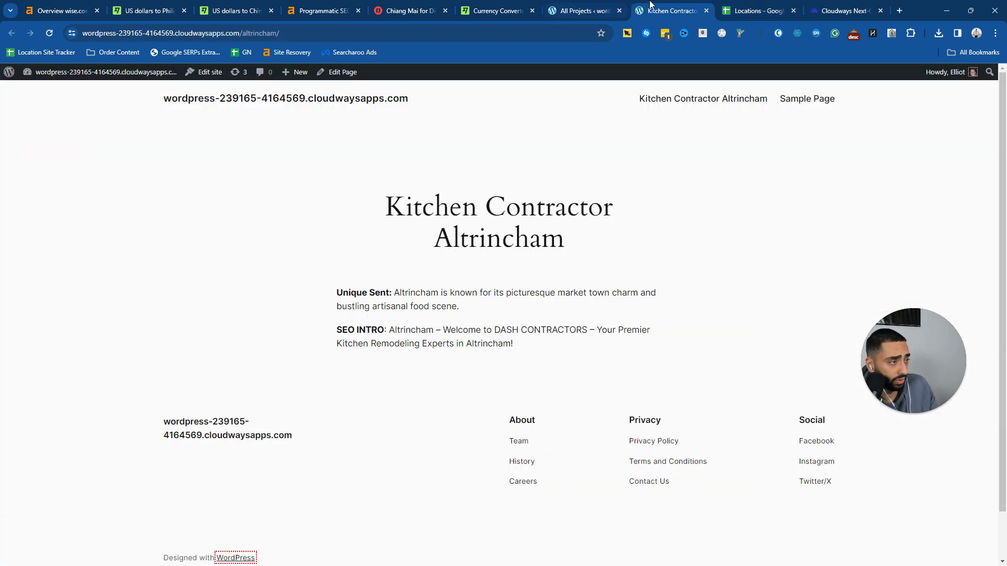
# Duplicate the Altrincham page tab and load the Bacup page by replacing the location in its URL
pyautogui.rightClick(650, 8)
pyautogui.click(687, 94)
pyautogui.doubleClick(263, 33)
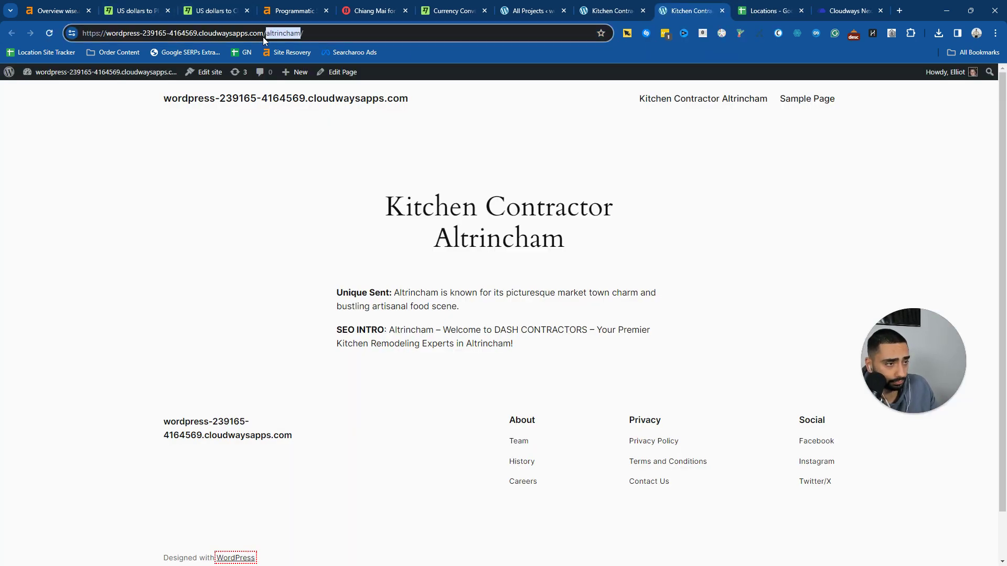
pyautogui.hotkey('ctrl', 'v')
pyautogui.press('Return')
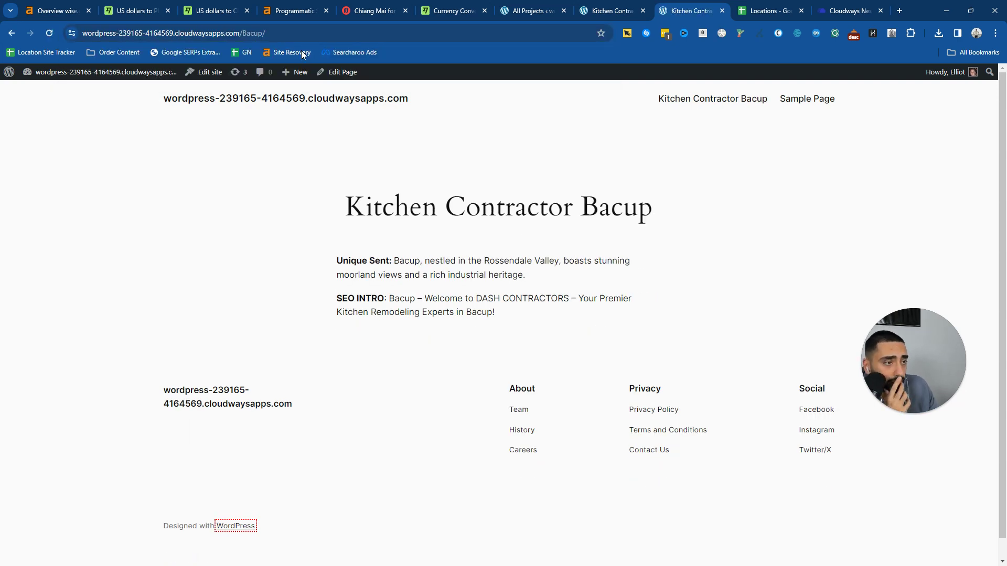
# Highlight the unique sentence on the Altrincham page
pyautogui.click(599, 8)
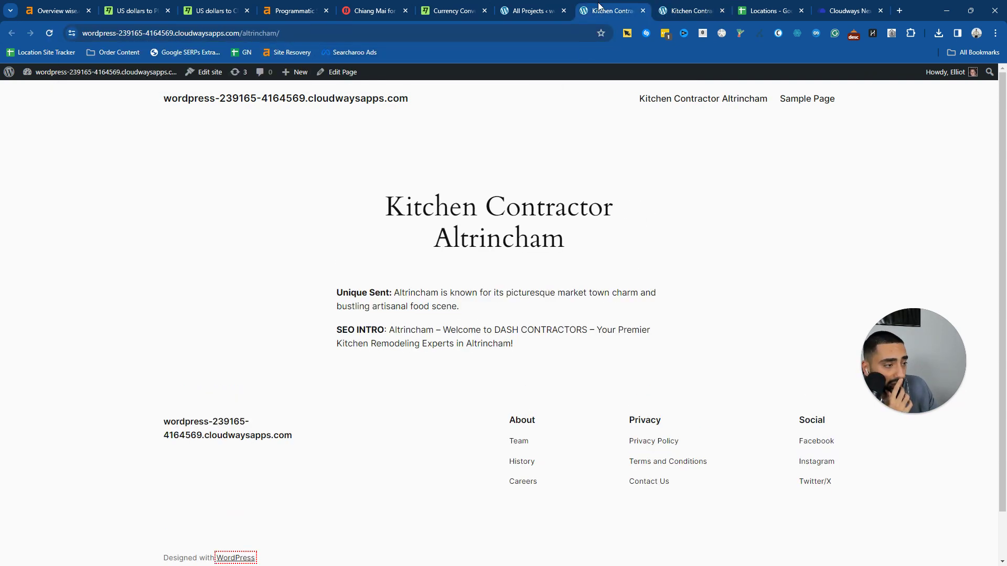
pyautogui.click(676, 7)
pyautogui.click(603, 12)
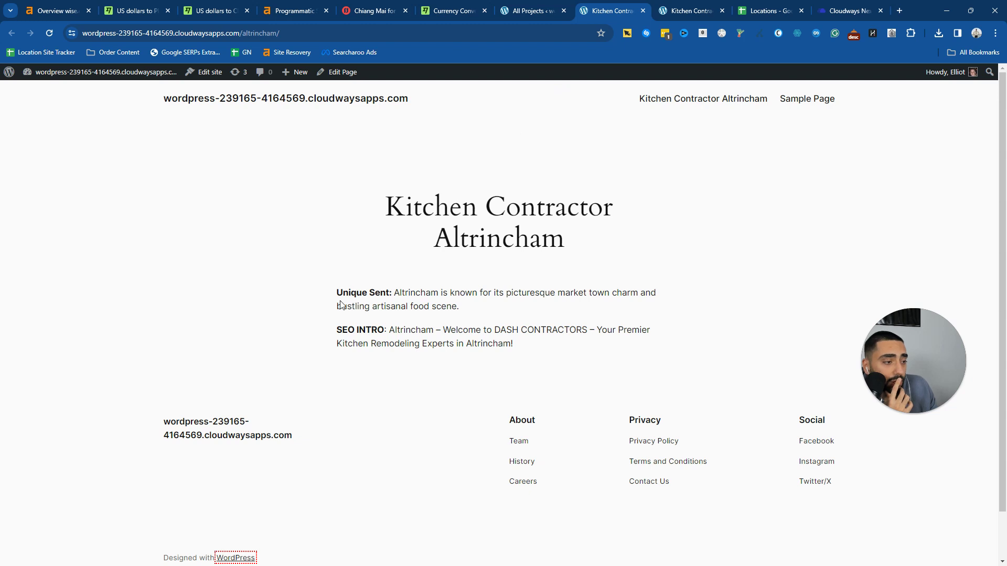
pyautogui.moveTo(395, 295); pyautogui.dragTo(552, 294)
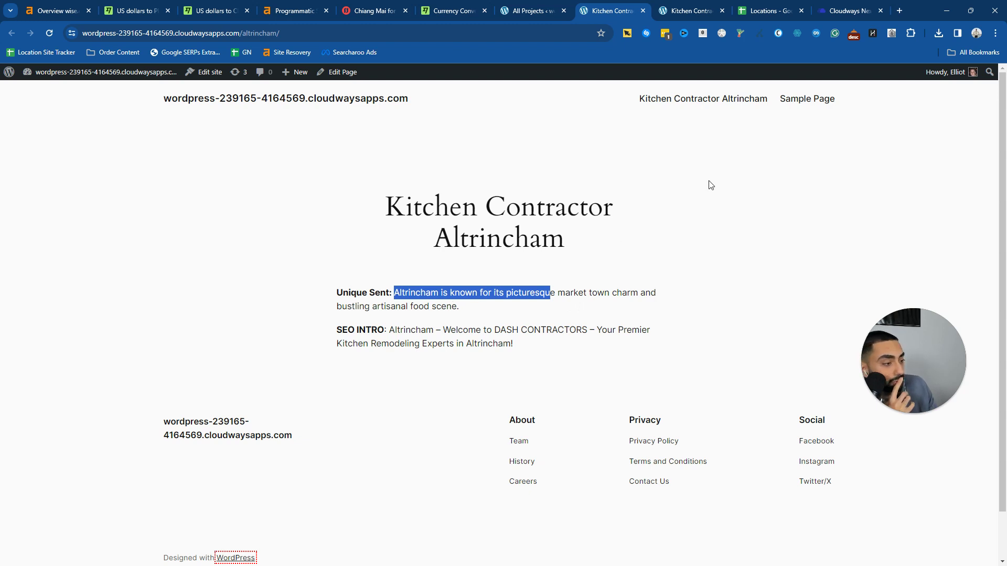
# Highlight Bacup's unique sentence and check it against the MPG settings and the Locations sheet
pyautogui.click(681, 10)
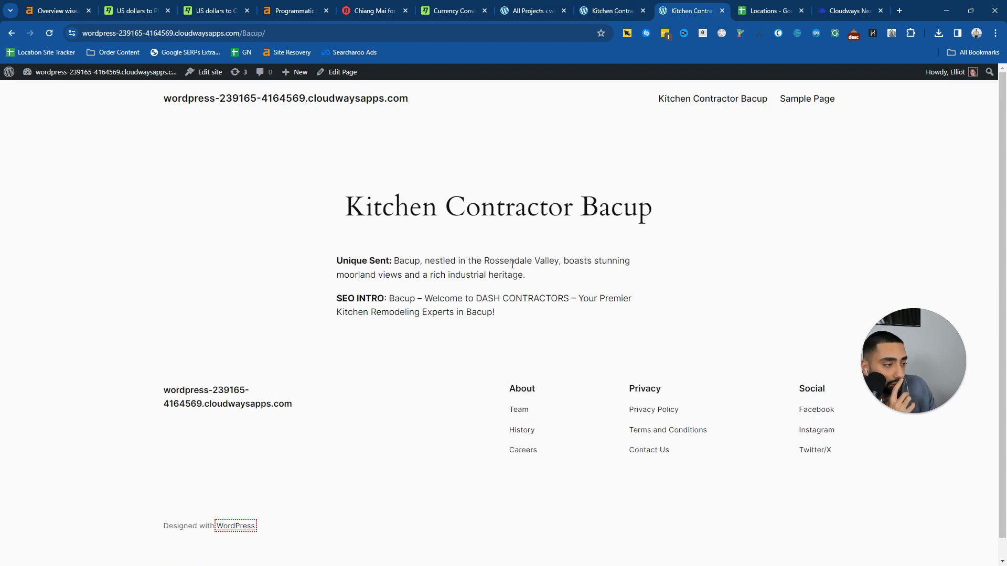
pyautogui.moveTo(401, 262); pyautogui.dragTo(543, 278)
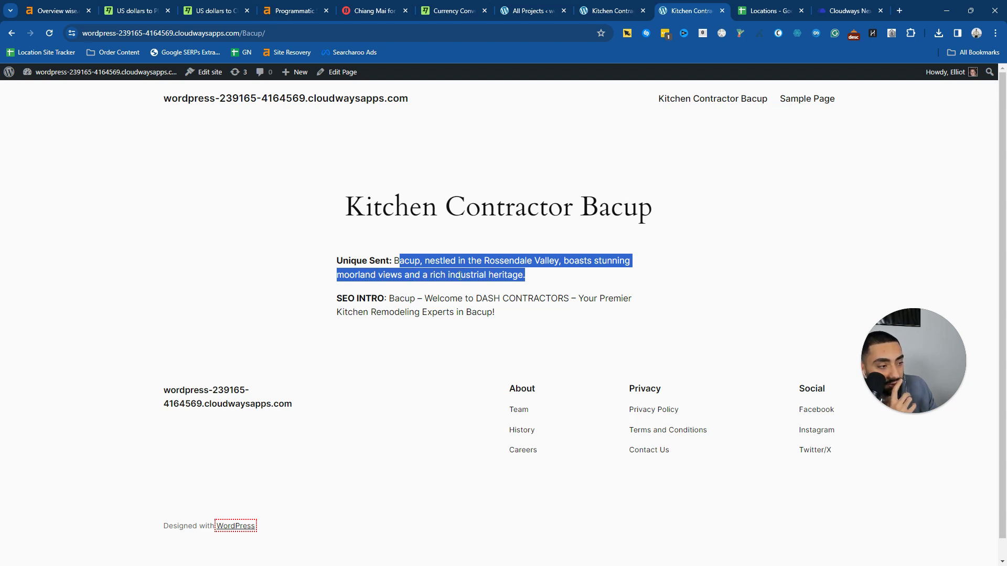
pyautogui.moveTo(526, 277); pyautogui.dragTo(399, 263)
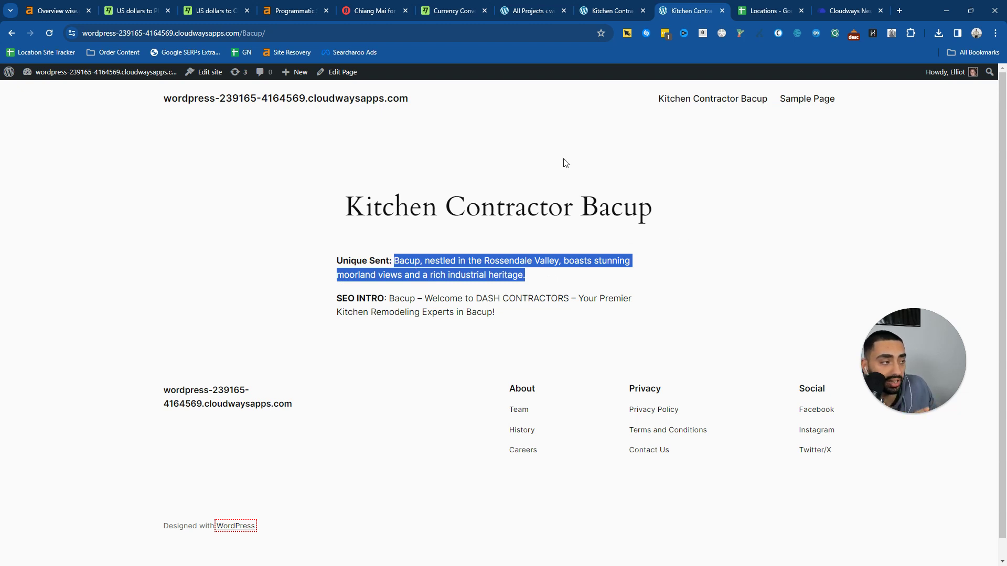
pyautogui.click(537, 5)
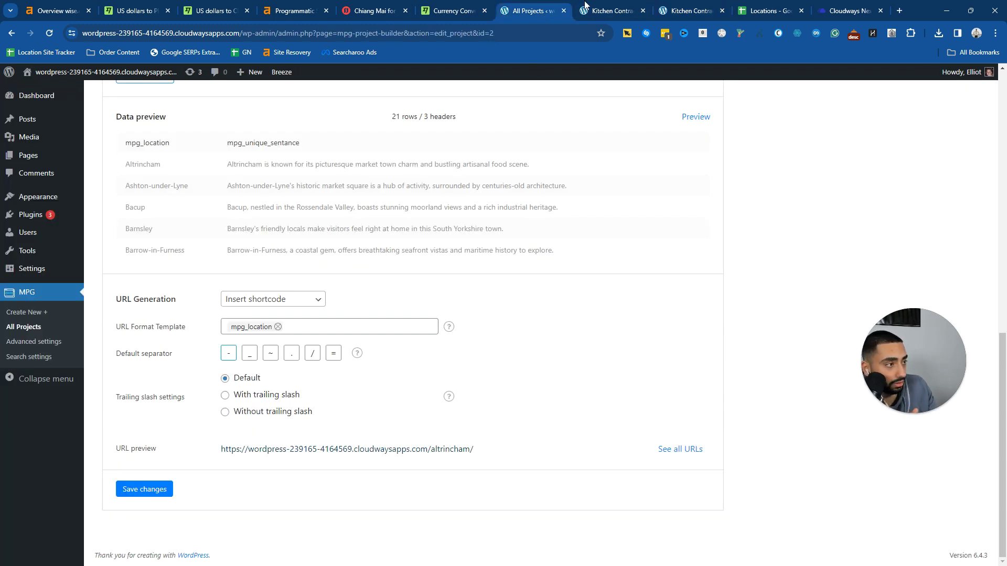
pyautogui.click(768, 9)
pyautogui.click(697, 6)
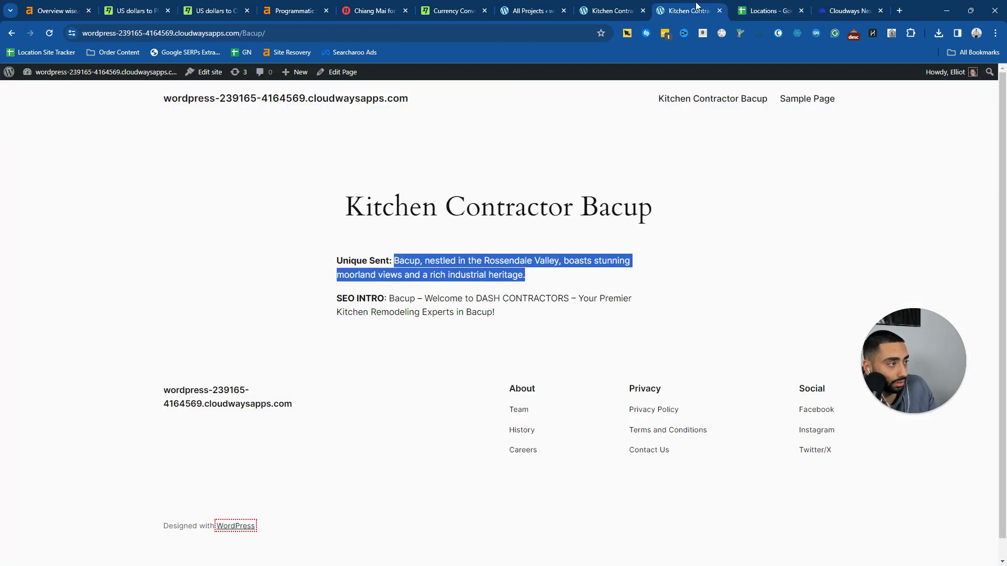
# Duplicate the Bacup tab and load the Barnsley page, using Barnsley copied from cell A5
pyautogui.rightClick(696, 6)
pyautogui.click(718, 96)
pyautogui.click(764, 7)
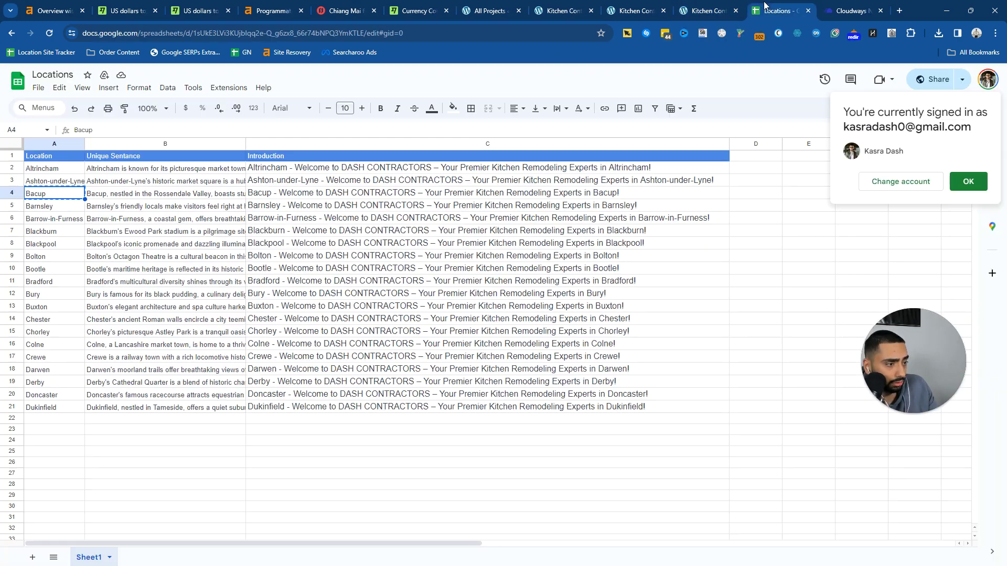
pyautogui.click(42, 206)
pyautogui.click(708, 11)
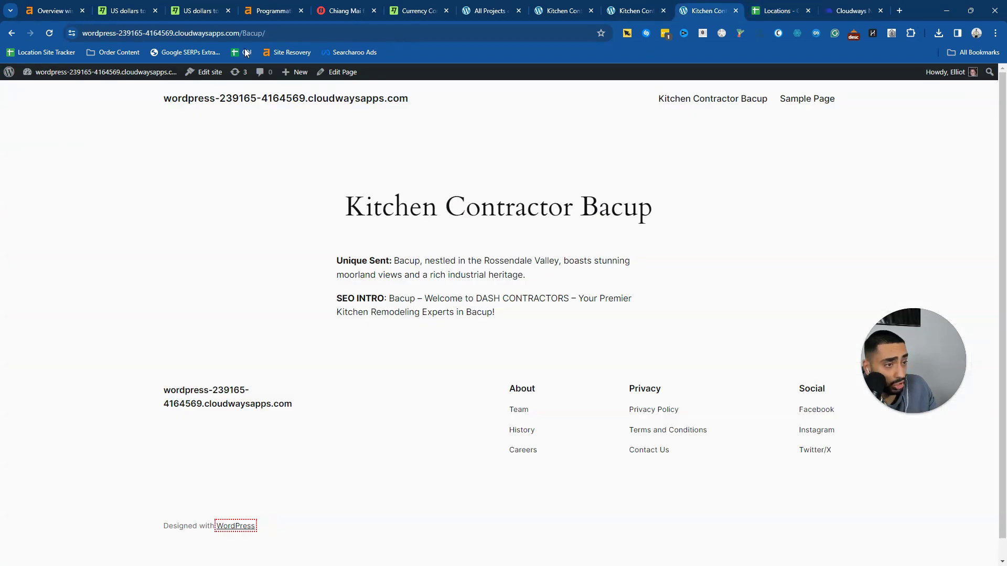
pyautogui.click(267, 33)
pyautogui.write('Barnsley')
pyautogui.press('Return')
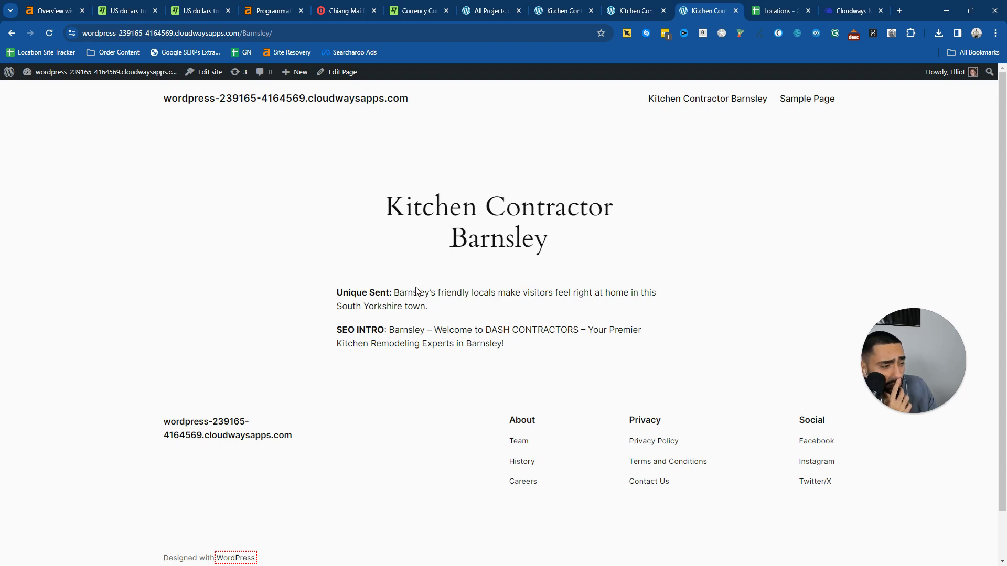
# Search Google for Barnsley, then highlight the page's unique sentence and the opening of its SEO intro
pyautogui.doubleClick(506, 234)
pyautogui.rightClick(506, 238)
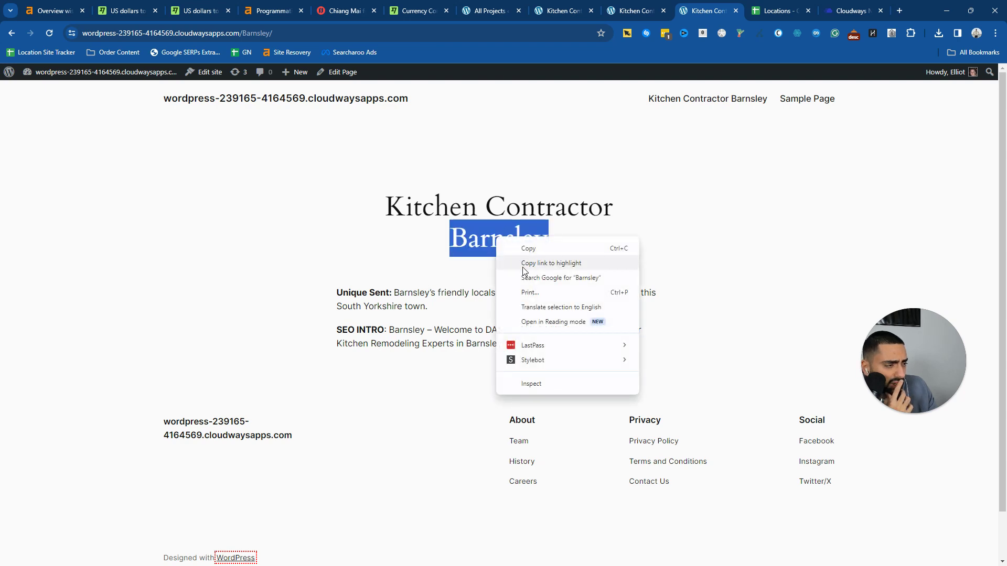
pyautogui.click(538, 277)
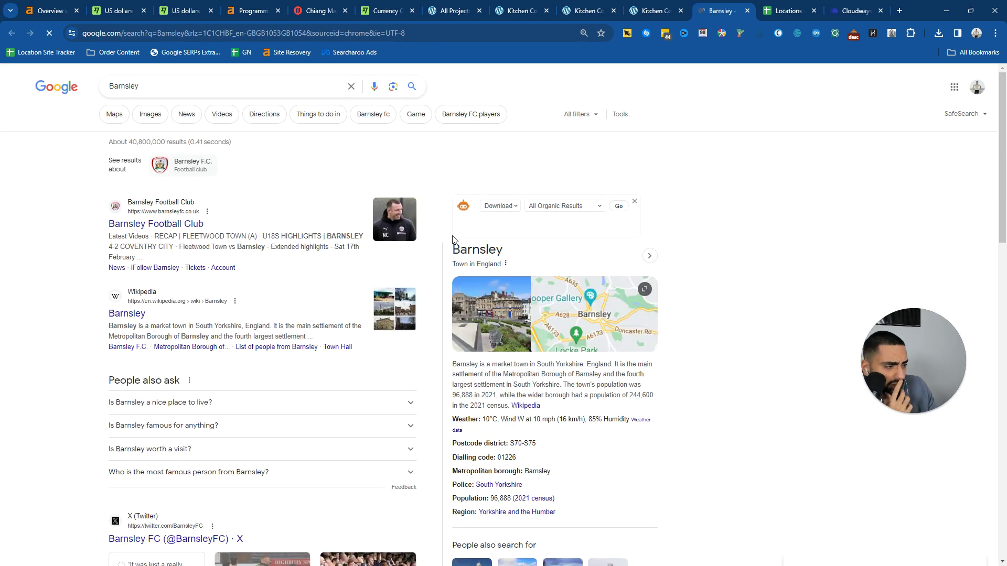
pyautogui.scroll(-4, 545, 429)
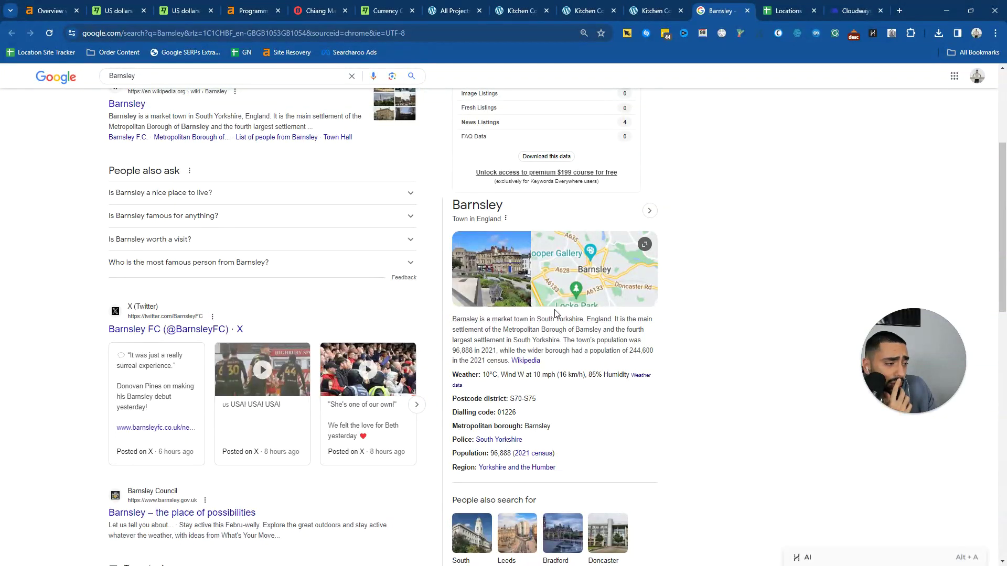
pyautogui.middleClick(697, 5)
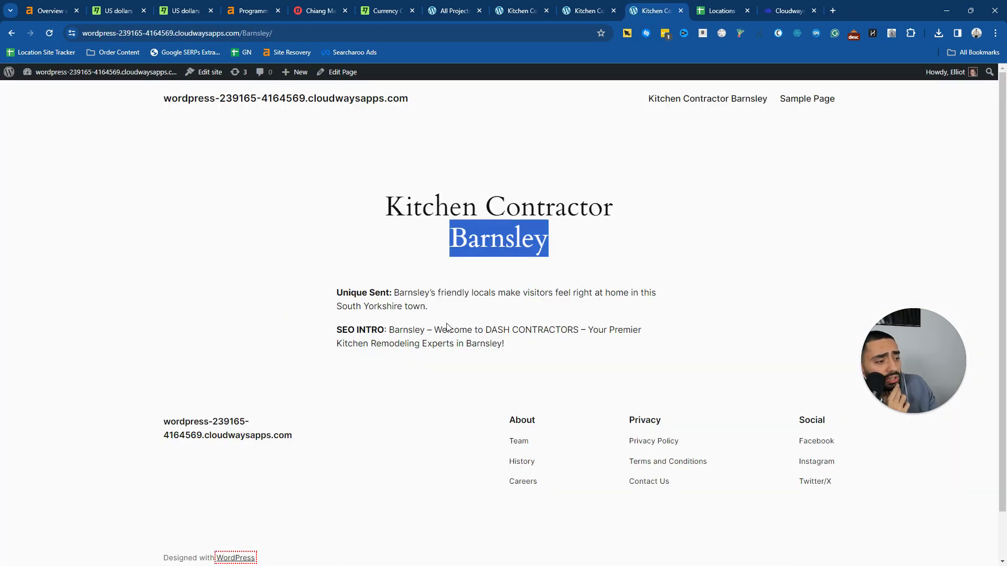
pyautogui.moveTo(390, 292); pyautogui.dragTo(457, 316)
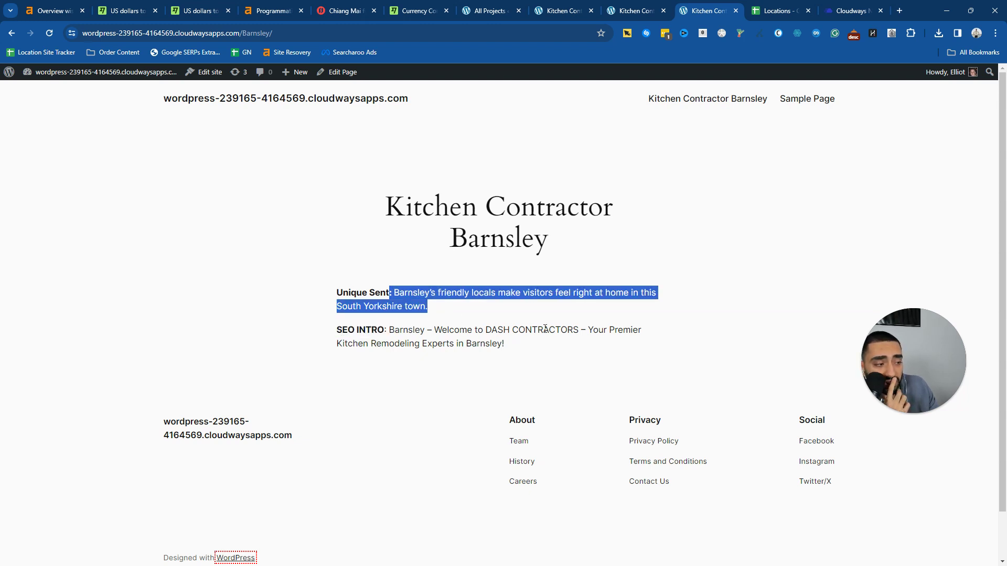
pyautogui.moveTo(579, 329); pyautogui.dragTo(392, 335)
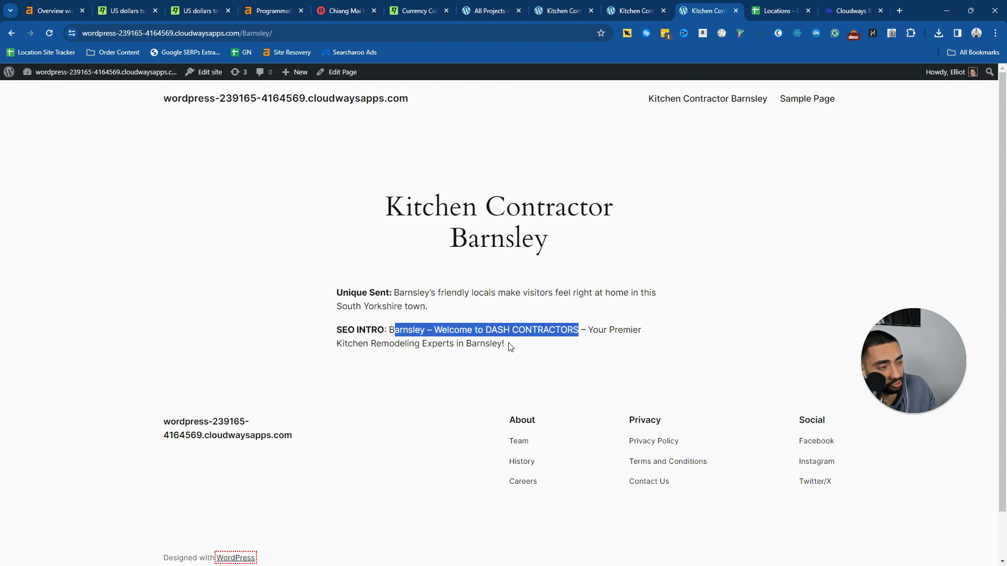
# Scroll to the top of the MPG Locations project settings and add a new tab beside it
pyautogui.click(488, 10)
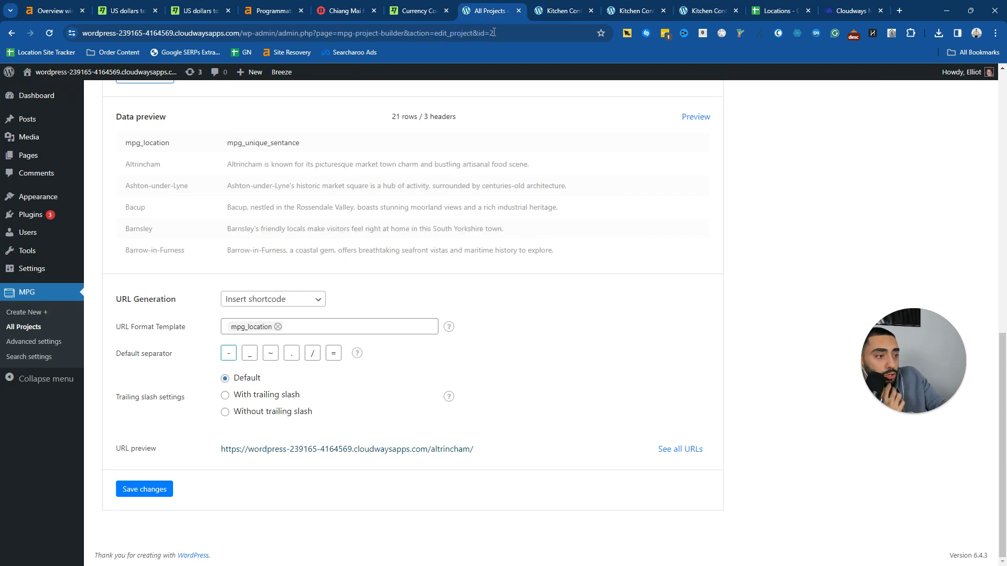
pyautogui.scroll(5, 274, 254)
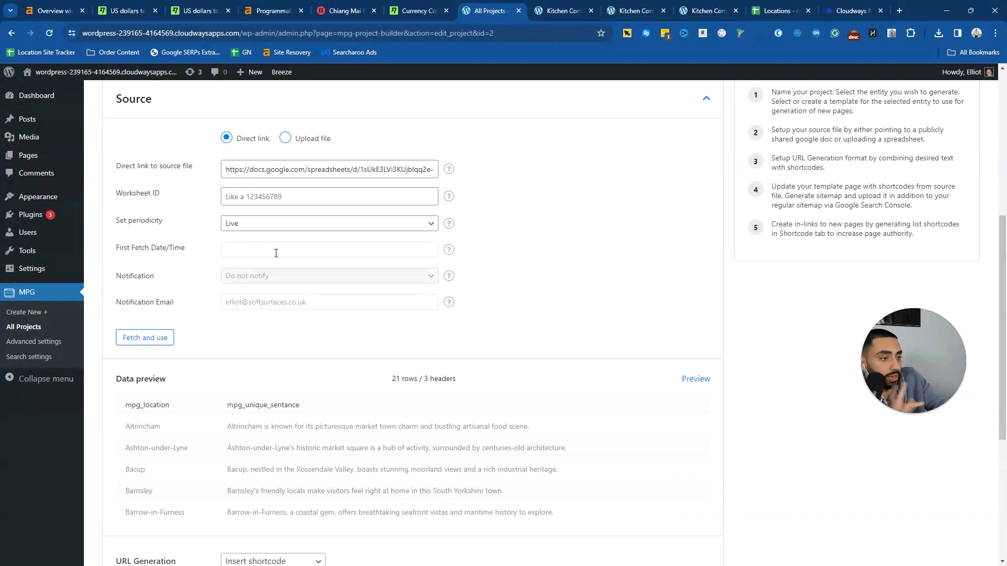
pyautogui.scroll(5, 325, 211)
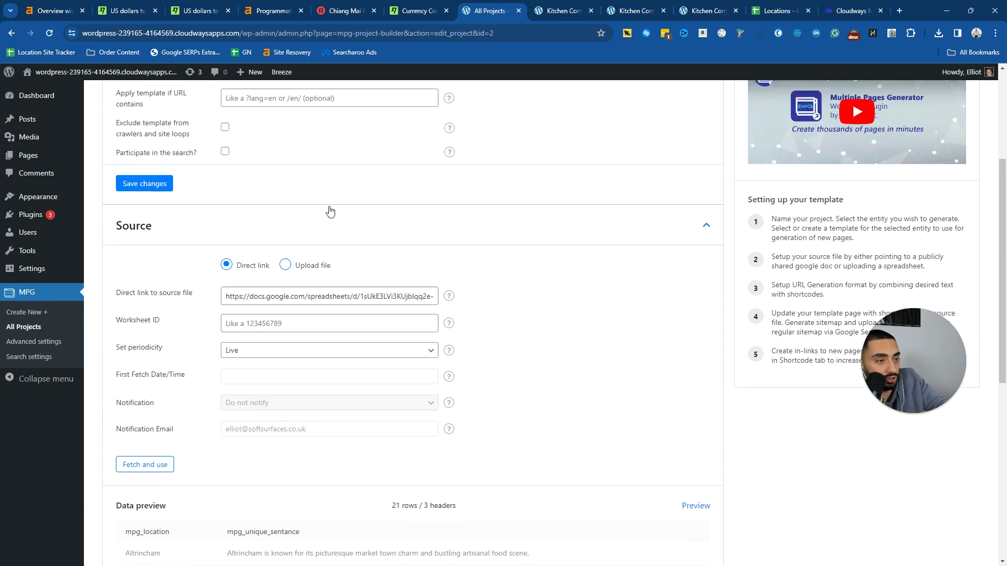
pyautogui.scroll(1, 330, 210)
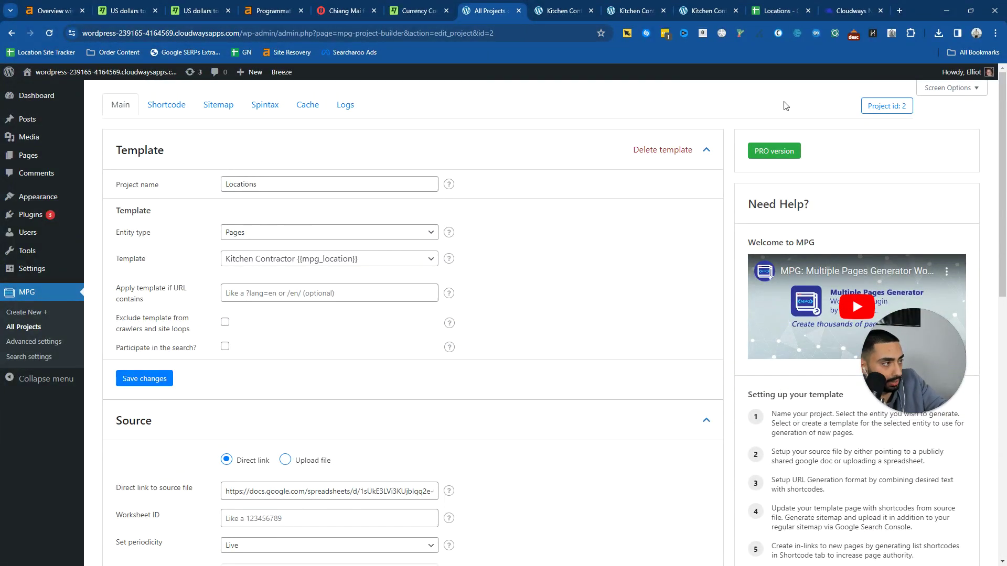
pyautogui.click(899, 10)
pyautogui.moveTo(860, 10); pyautogui.dragTo(483, 4)
# Search Google for 'mpg plugin wordpress' and go to the Themeisle plugin page
pyautogui.write('google')
pyautogui.press('Return')
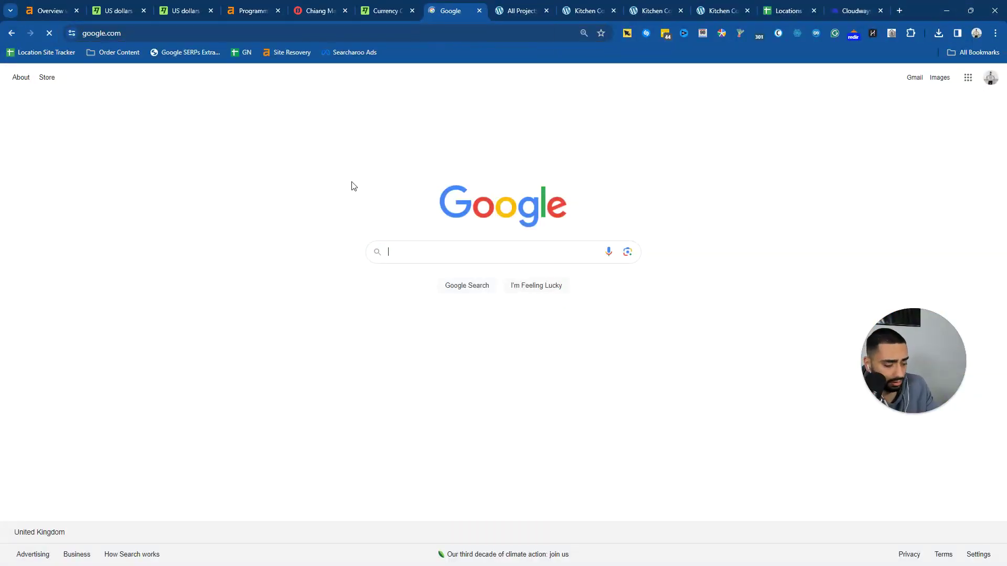
pyautogui.write('mpg plugin ')
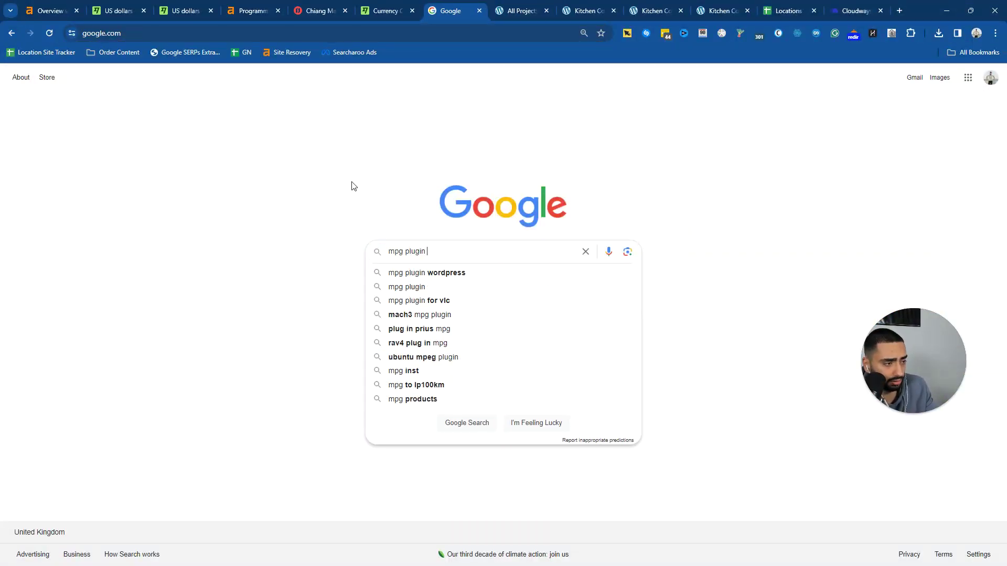
pyautogui.write('wordpress')
pyautogui.press('Return')
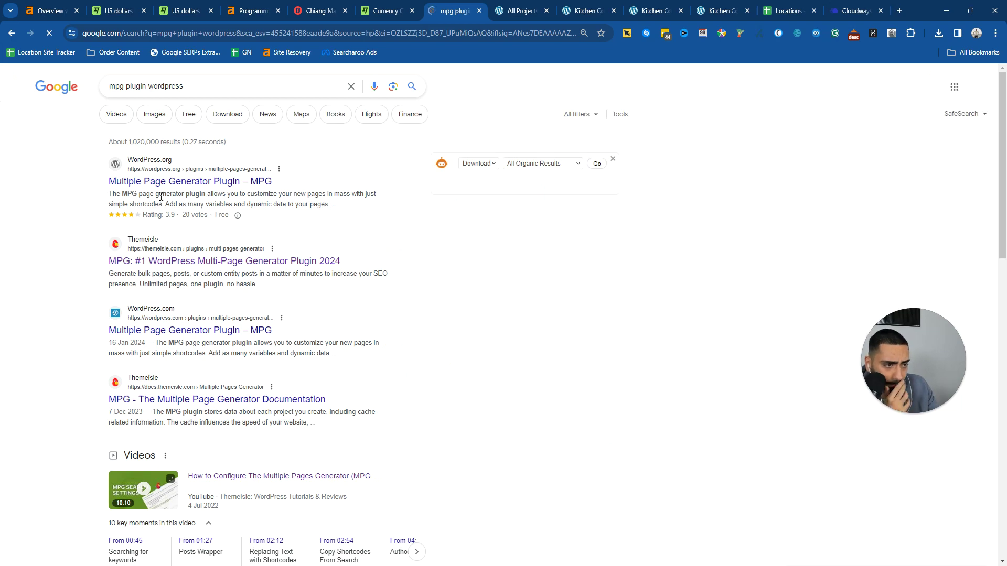
pyautogui.click(166, 261)
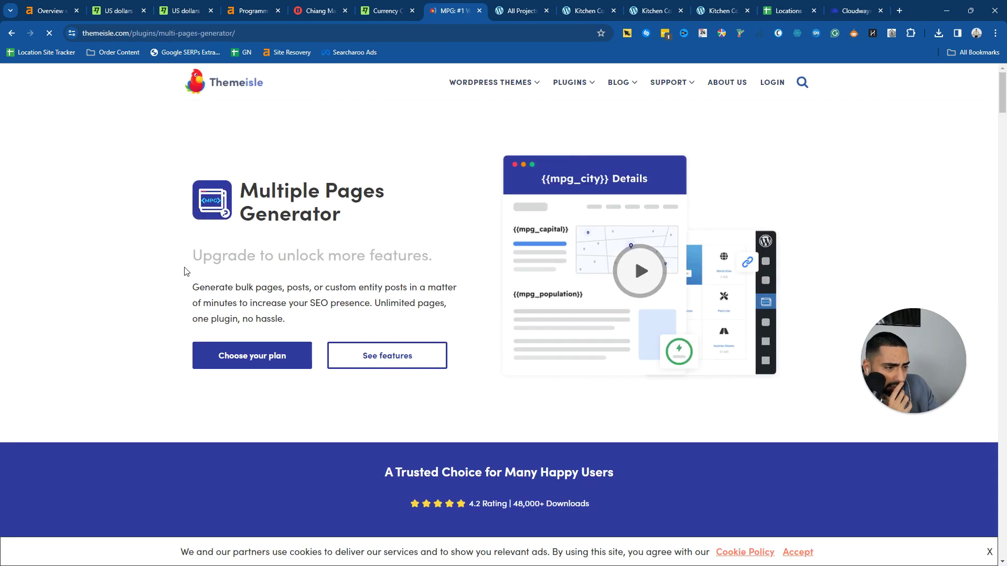
# Show the pricing plans, highlighting the Personal plan at €99/year for 1 site
pyautogui.scroll(-5, 204, 264)
pyautogui.scroll(2, 204, 264)
pyautogui.scroll(-1, 259, 146)
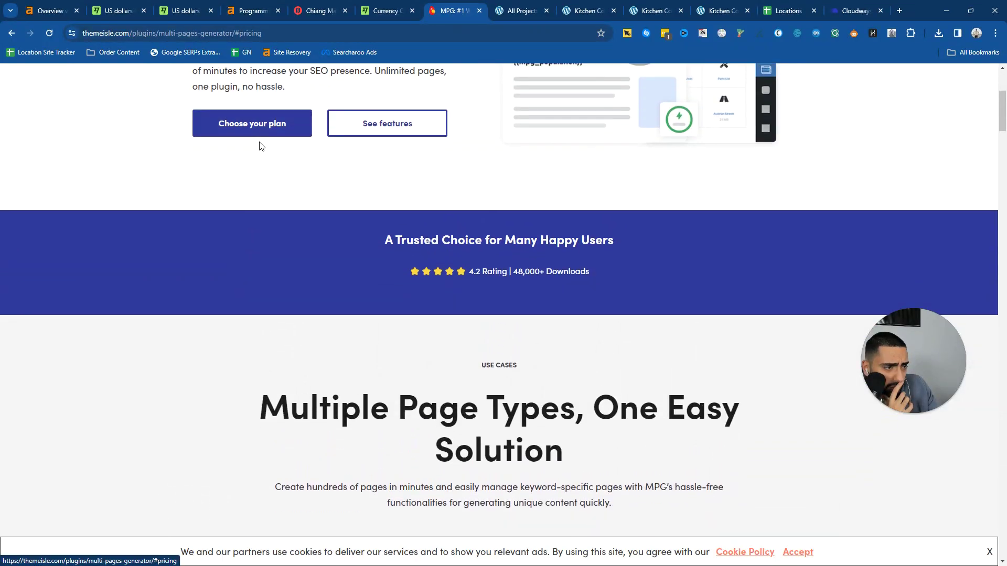
pyautogui.click(224, 135)
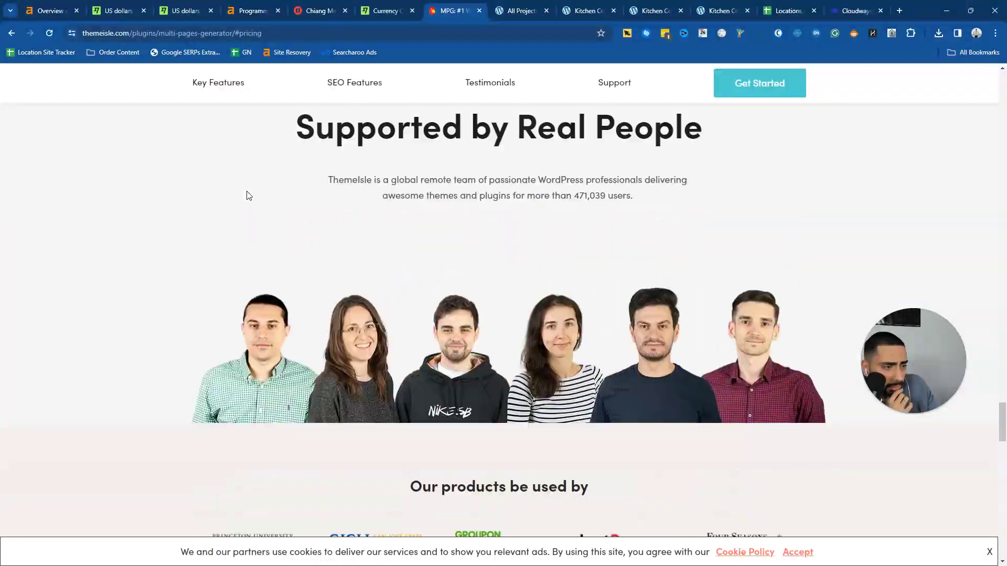
pyautogui.scroll(3, 290, 198)
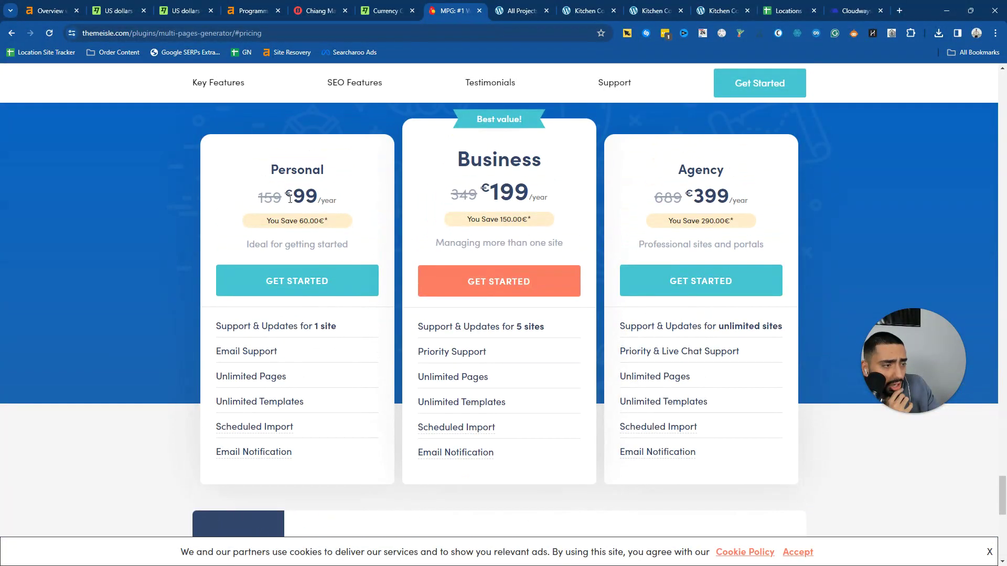
pyautogui.moveTo(252, 197); pyautogui.dragTo(342, 203)
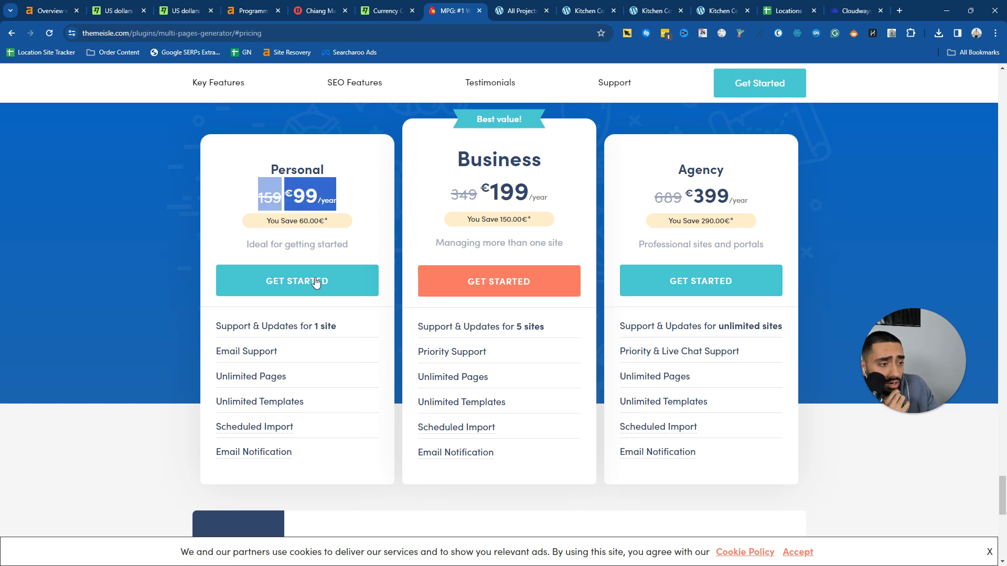
pyautogui.moveTo(300, 326); pyautogui.dragTo(362, 326)
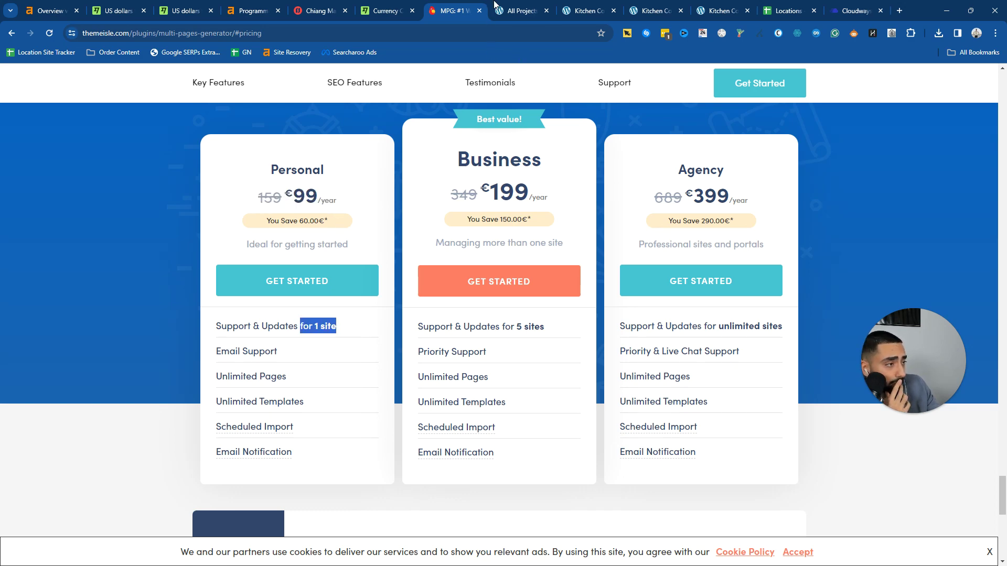
pyautogui.moveTo(787, 9); pyautogui.dragTo(546, 4)
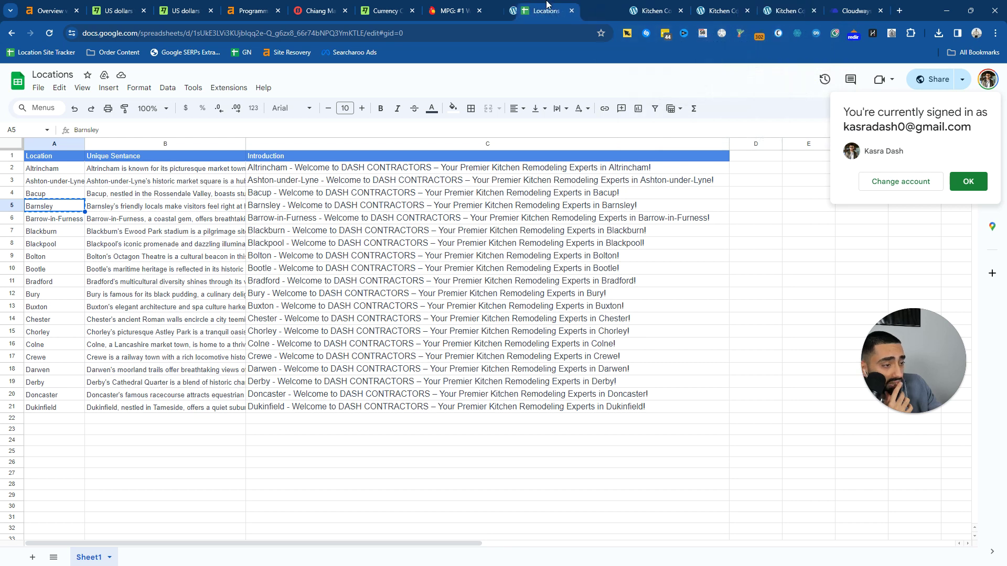
pyautogui.click(563, 12)
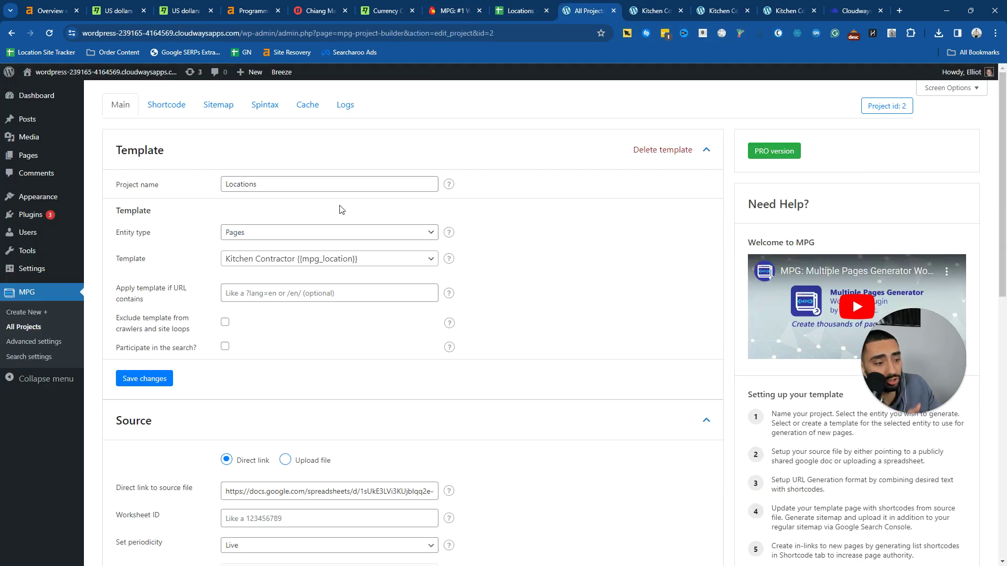
pyautogui.scroll(-3, 288, 325)
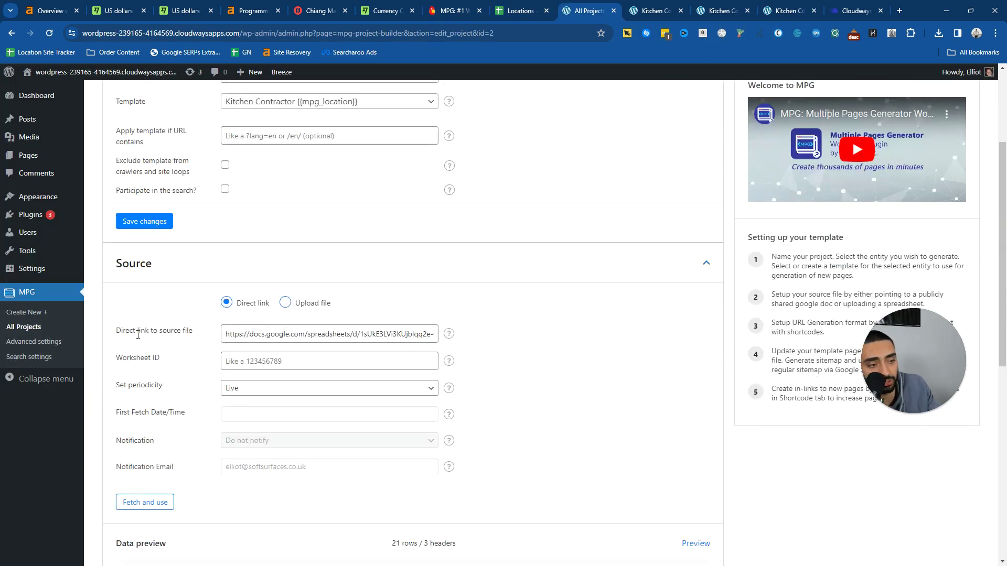
pyautogui.tripleClick(277, 336)
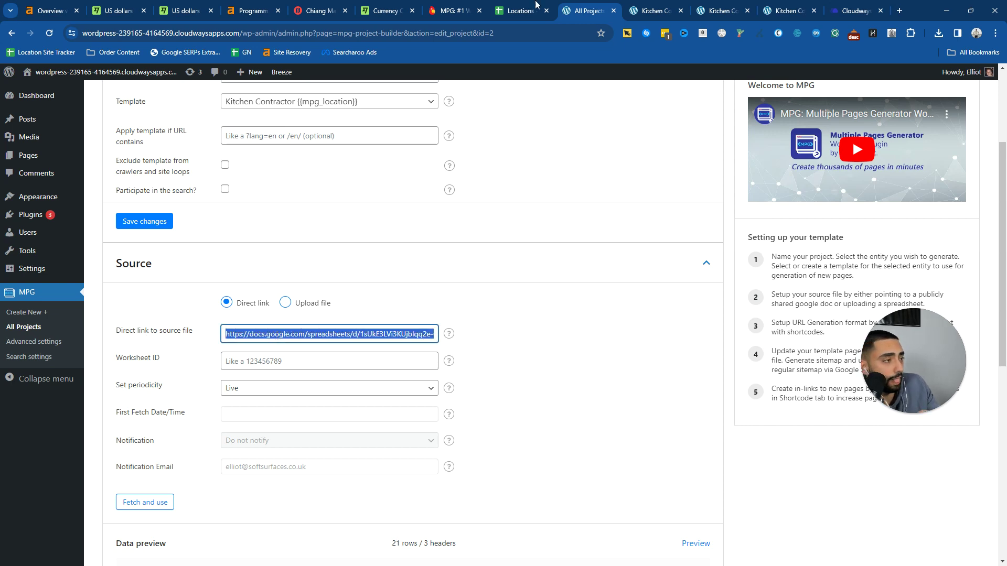
pyautogui.click(537, 5)
pyautogui.click(104, 444)
pyautogui.click(74, 421)
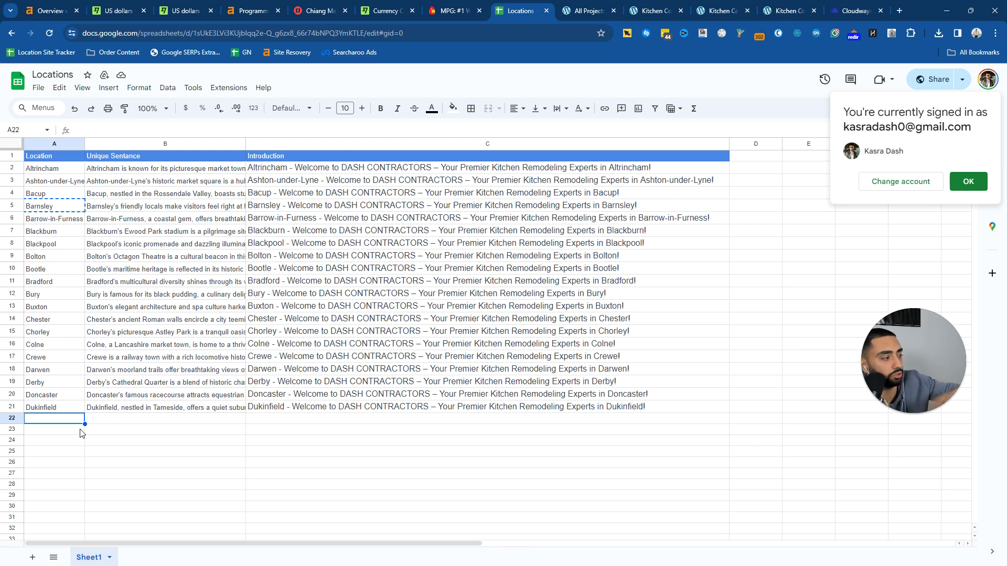
pyautogui.moveTo(74, 425); pyautogui.dragTo(54, 322)
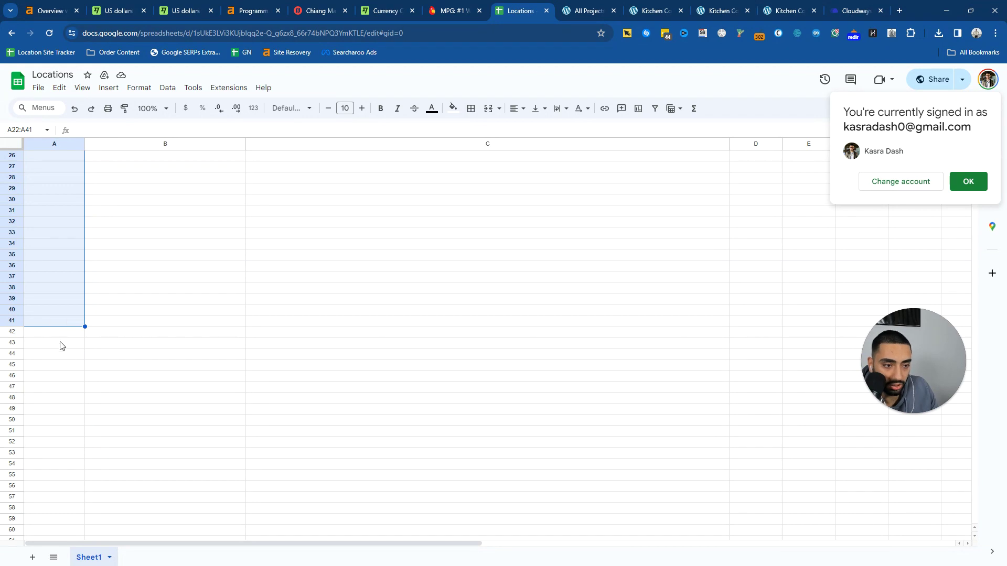
pyautogui.scroll(5, 66, 352)
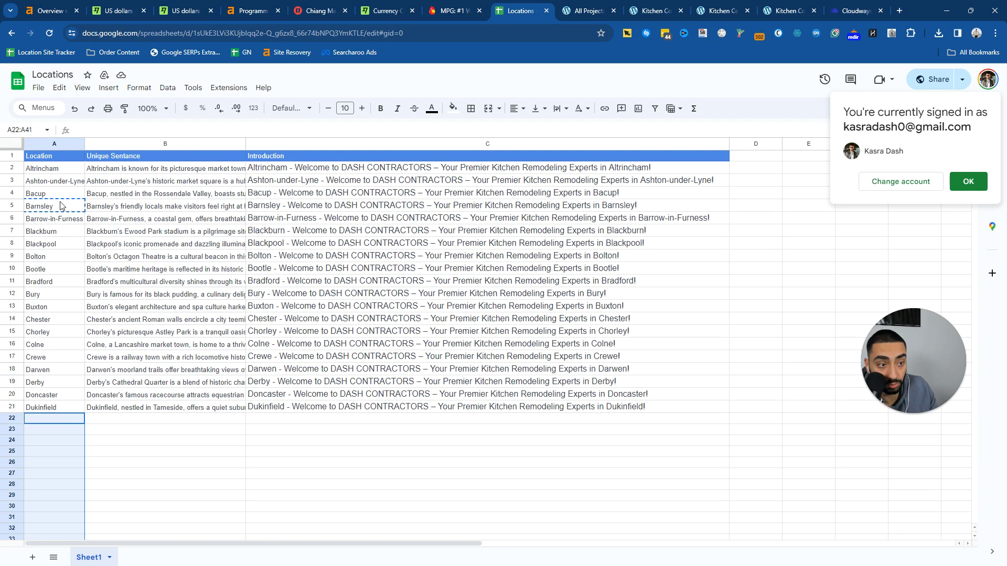
pyautogui.moveTo(52, 169); pyautogui.dragTo(76, 409)
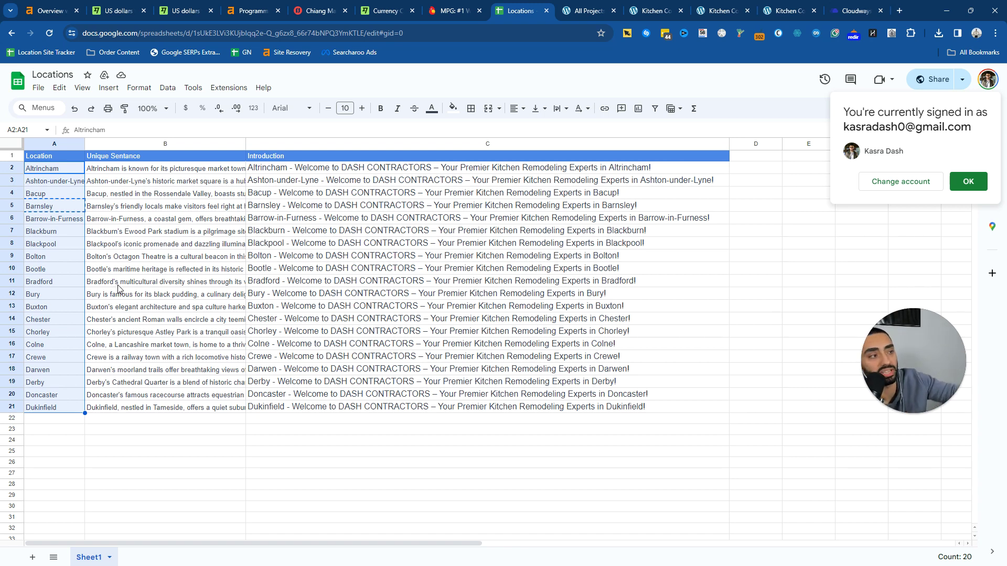
pyautogui.click(587, 10)
pyautogui.scroll(-2, 280, 270)
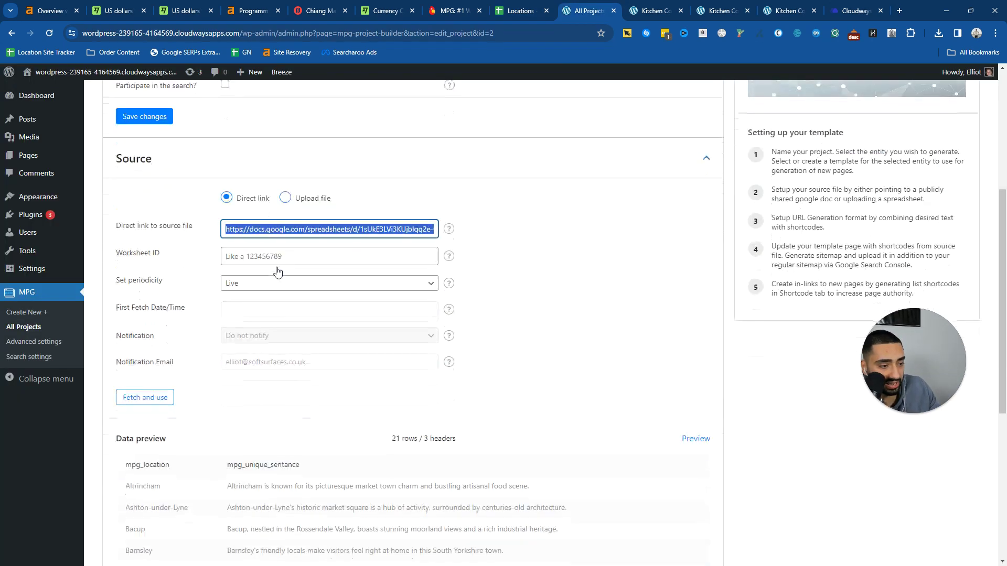
pyautogui.scroll(-3, 274, 342)
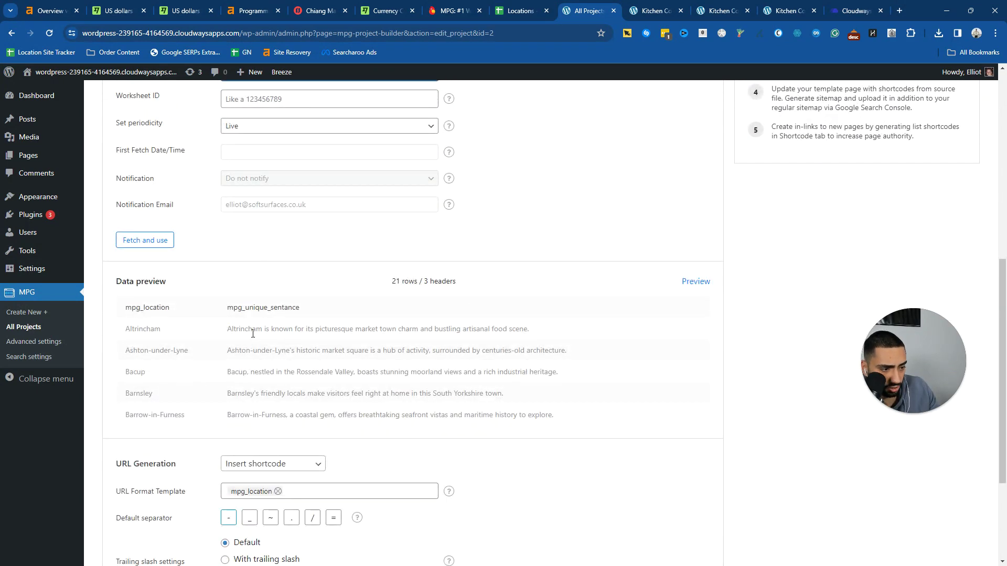
pyautogui.scroll(4, 252, 335)
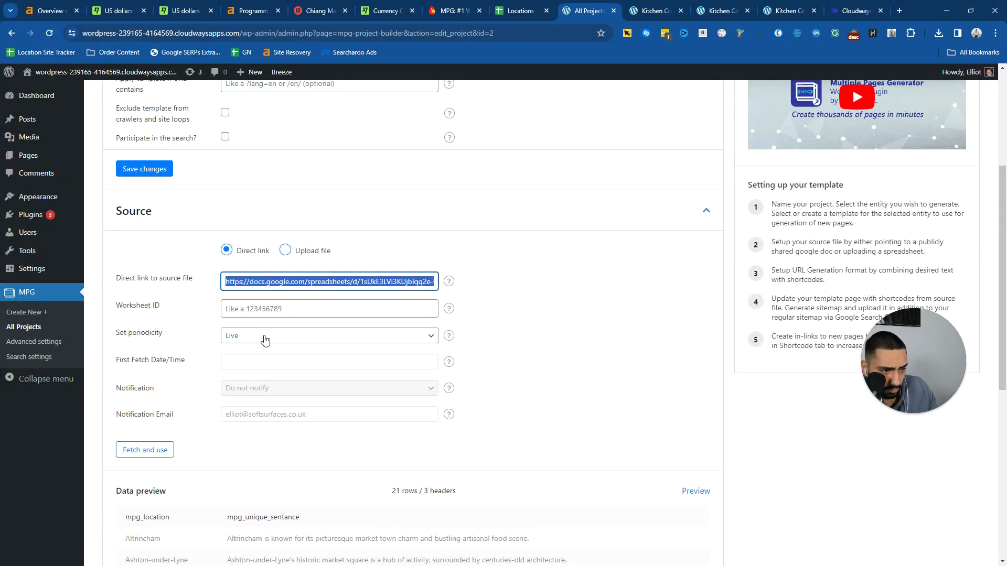
pyautogui.moveTo(119, 332); pyautogui.dragTo(146, 334)
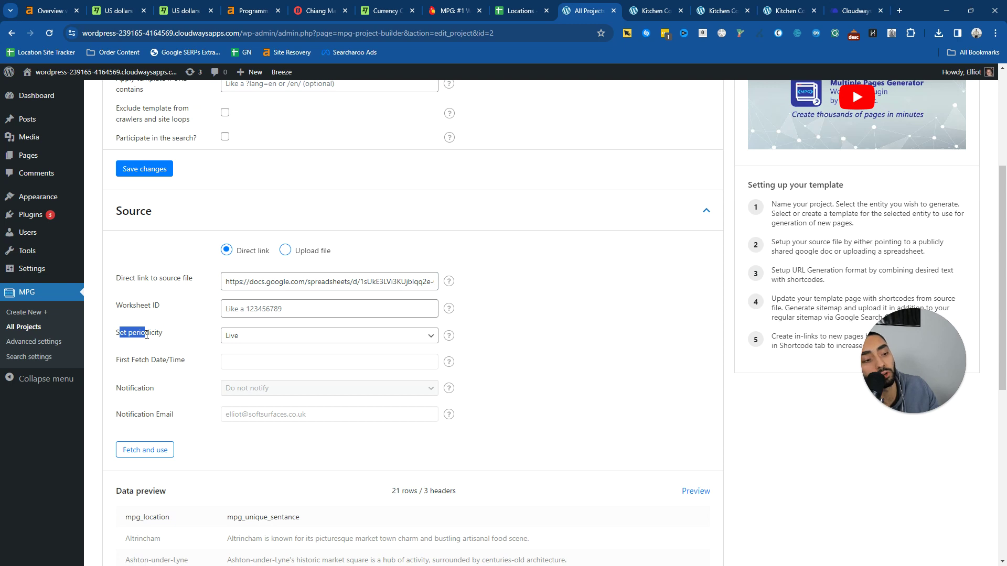
pyautogui.click(519, 7)
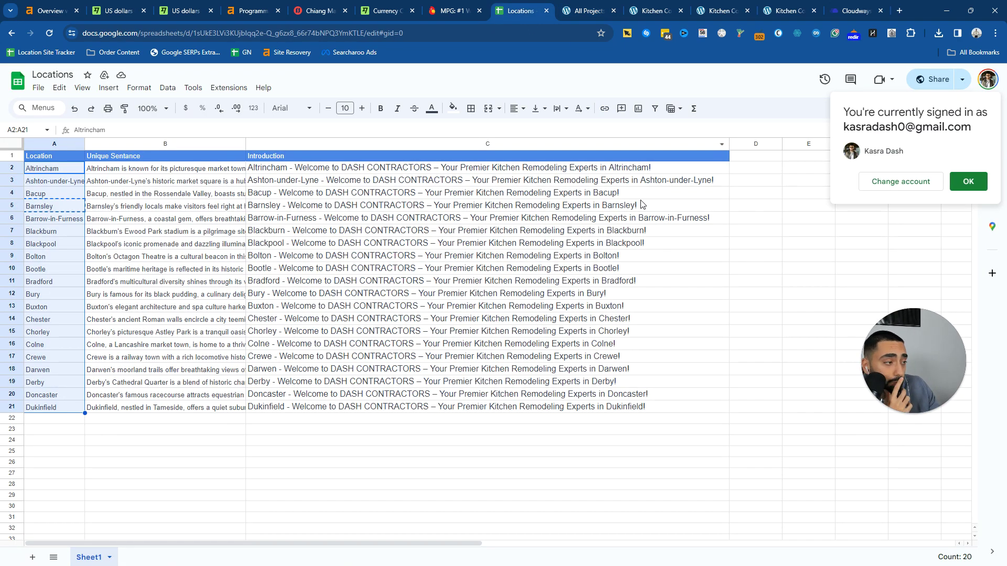
# Narrow the Introduction and Unique Sentance columns, then select the empty cells right of the headers
pyautogui.moveTo(728, 144); pyautogui.dragTo(424, 141)
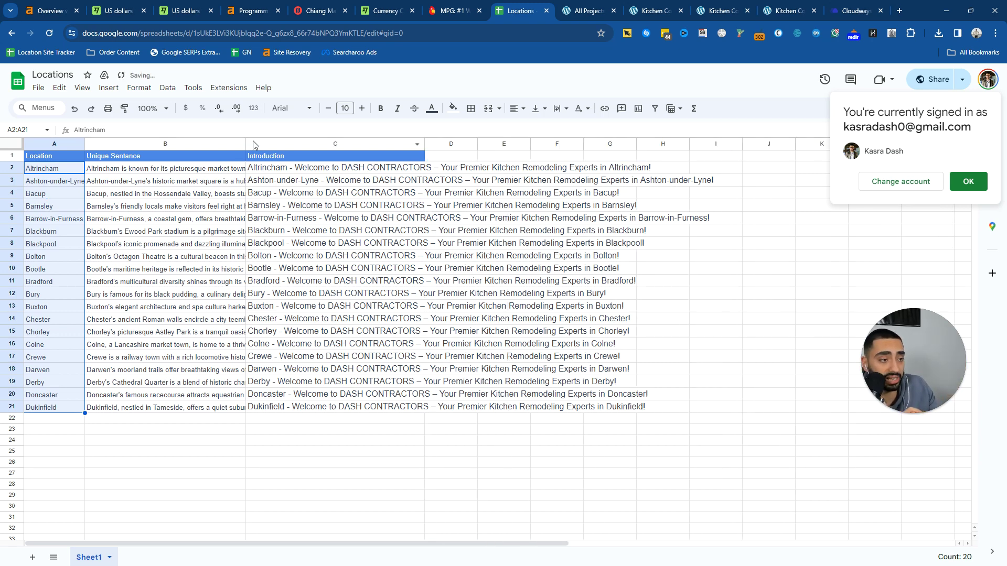
pyautogui.moveTo(243, 141); pyautogui.dragTo(168, 142)
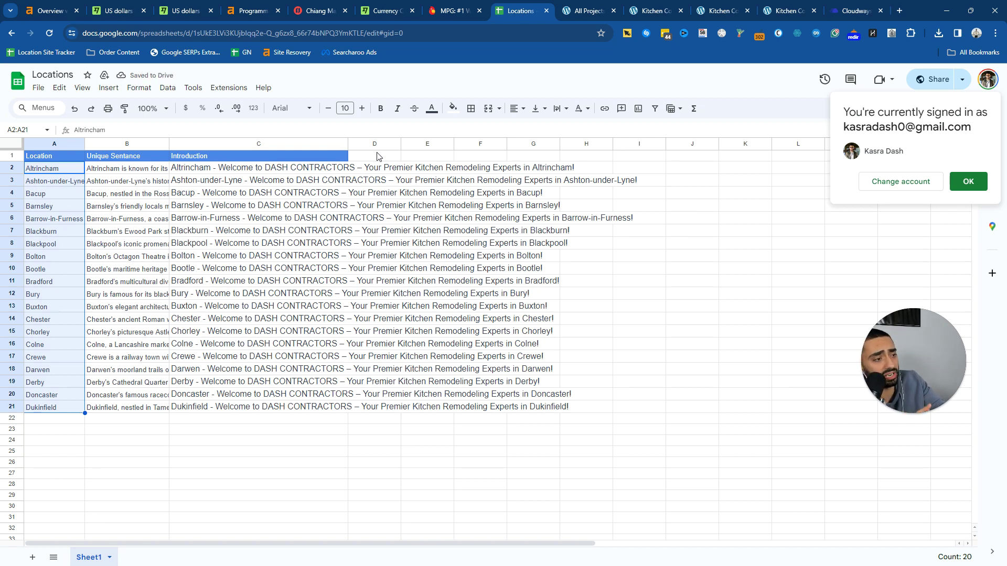
pyautogui.moveTo(379, 157); pyautogui.dragTo(612, 168)
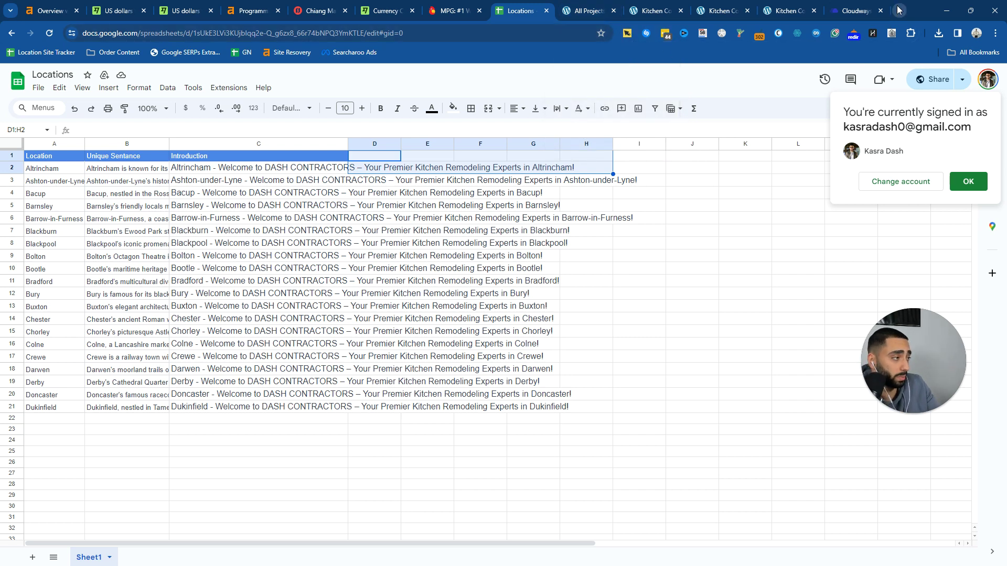
# Load google.com in the project editor tab, search for yellow pages and go to Yell.com
pyautogui.click(585, 11)
pyautogui.click(437, 31)
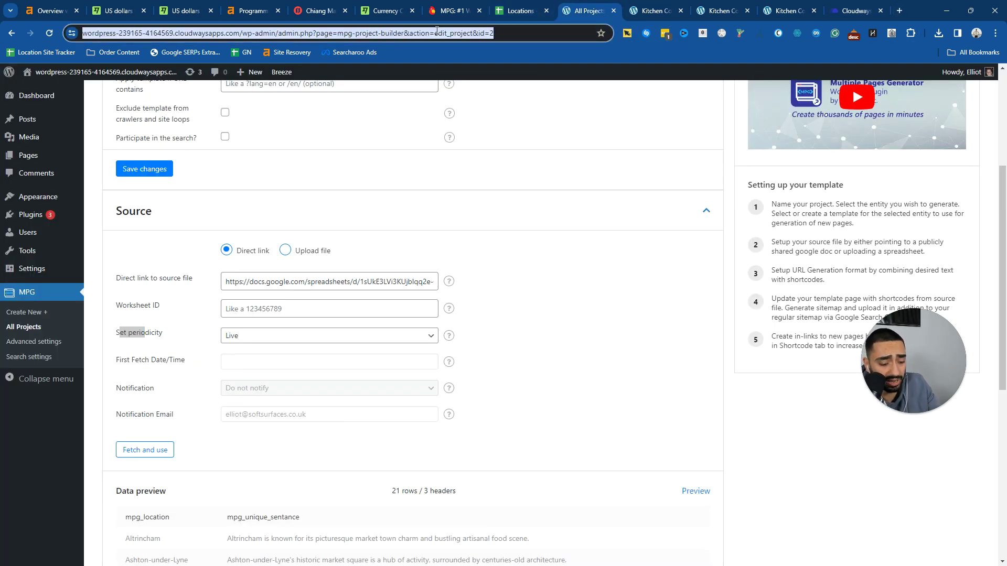
pyautogui.write('google.com')
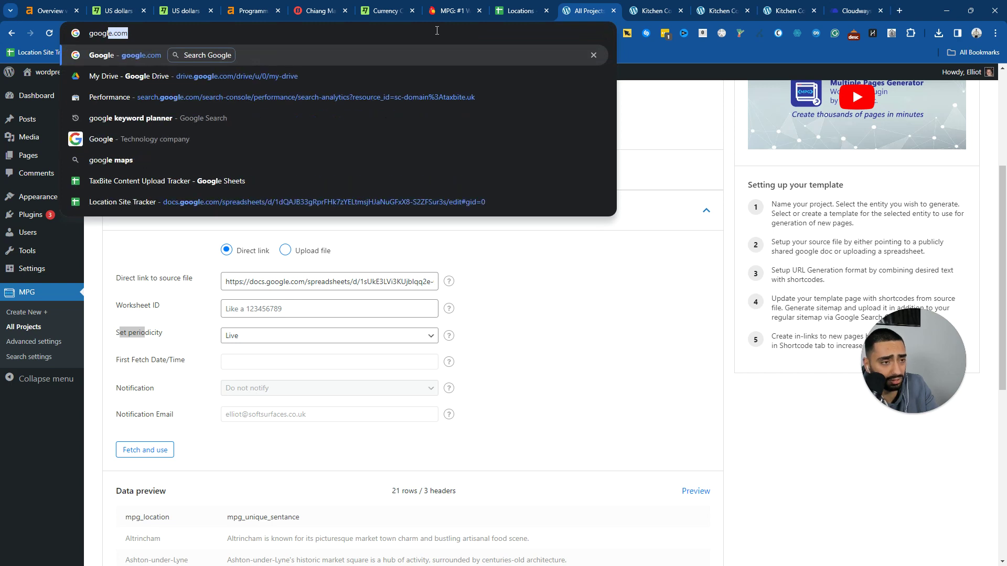
pyautogui.press('Return')
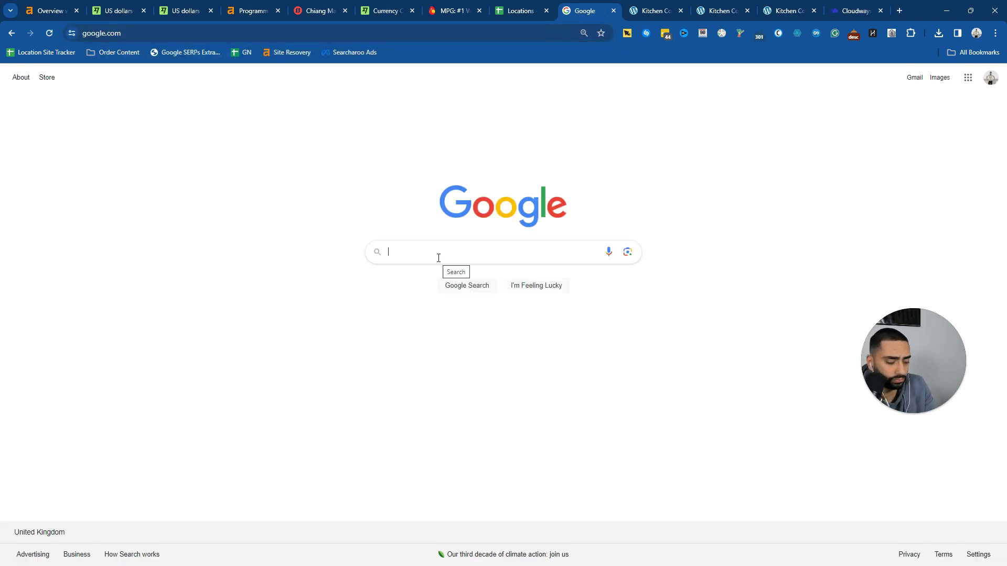
pyautogui.write('yelllo')
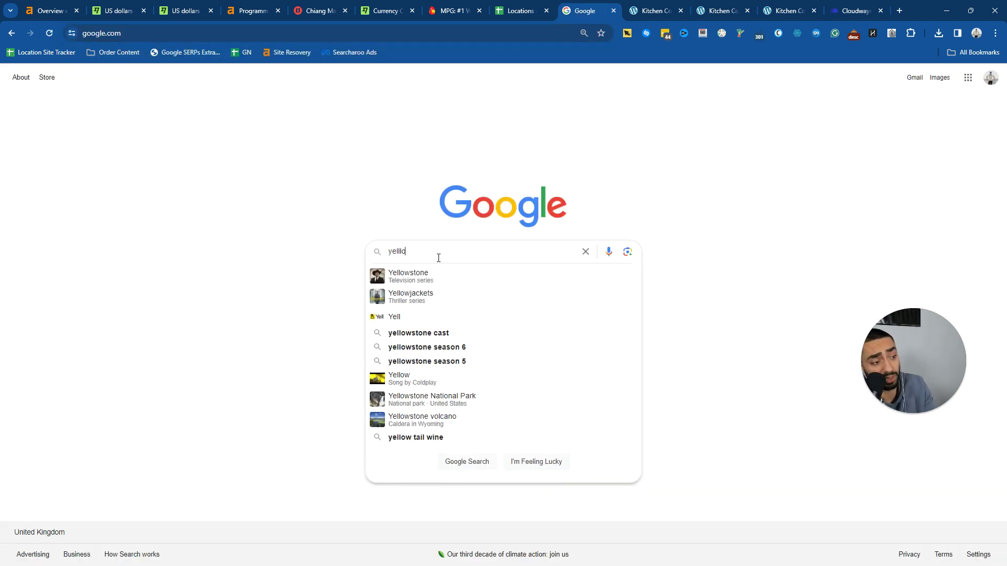
pyautogui.write('w pages')
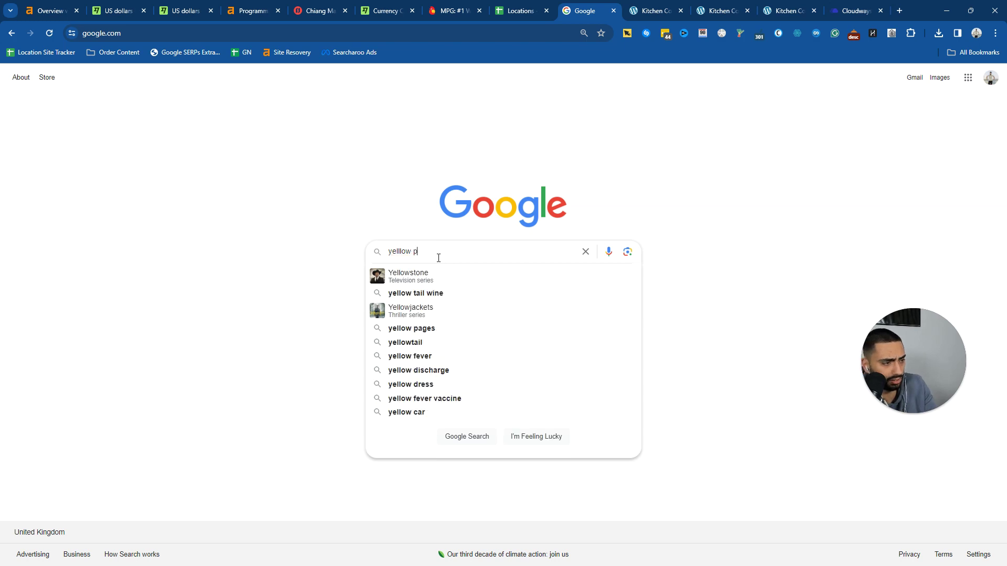
pyautogui.press('Return')
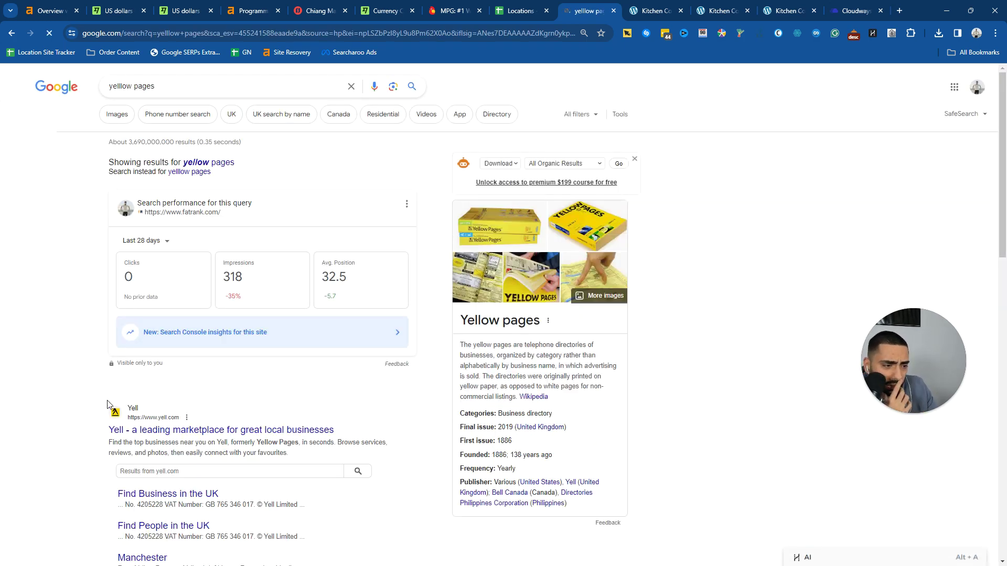
pyautogui.click(143, 428)
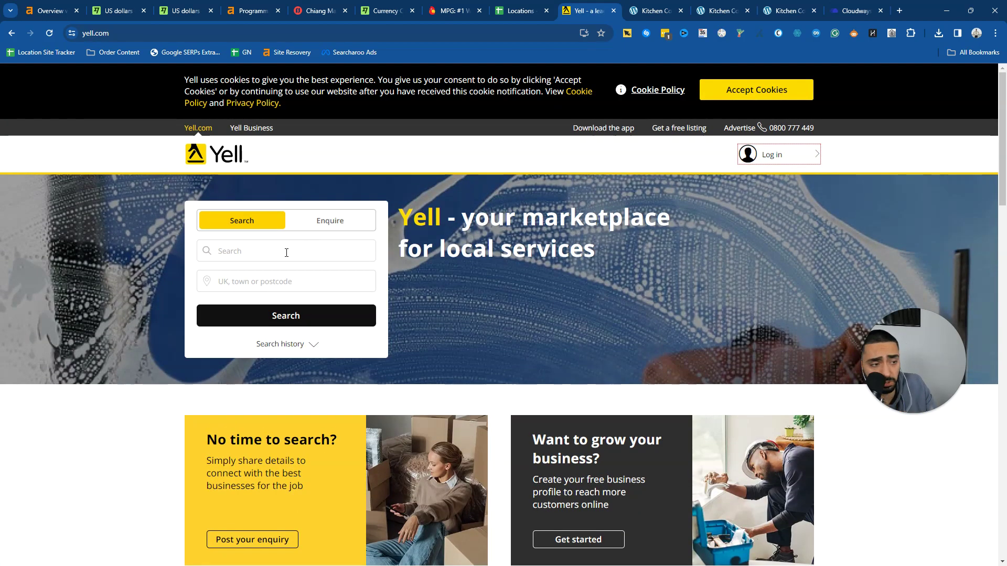
# Search Yell for groundwork contractors in United Kingdom, reusing the recent search
pyautogui.click(286, 252)
pyautogui.click(174, 277)
pyautogui.click(263, 251)
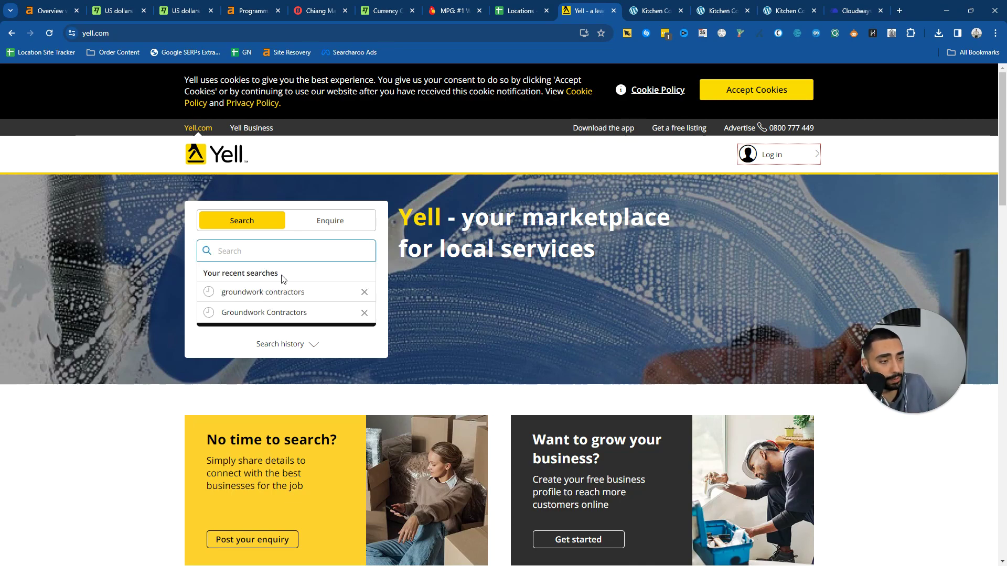
pyautogui.click(285, 292)
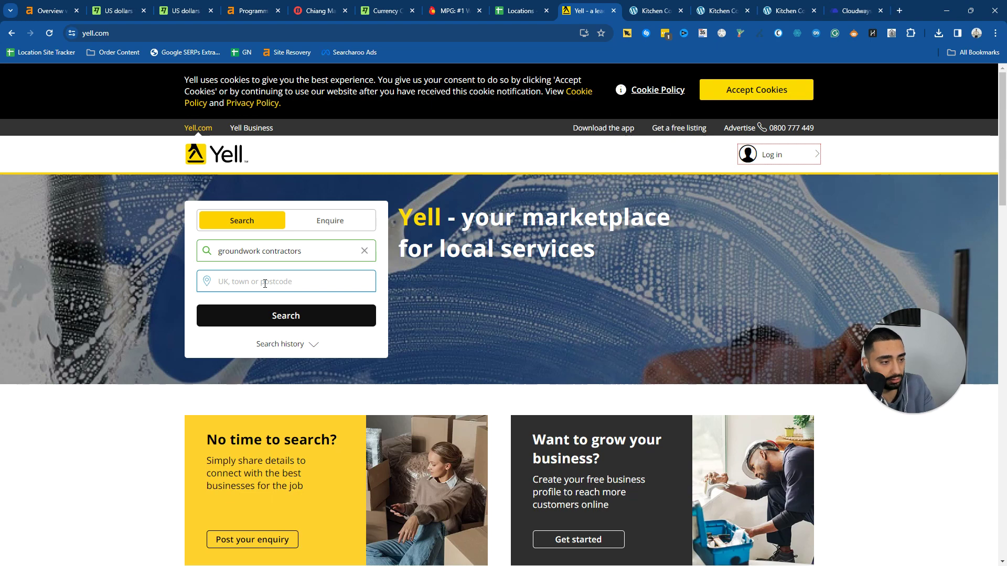
pyautogui.write('unite')
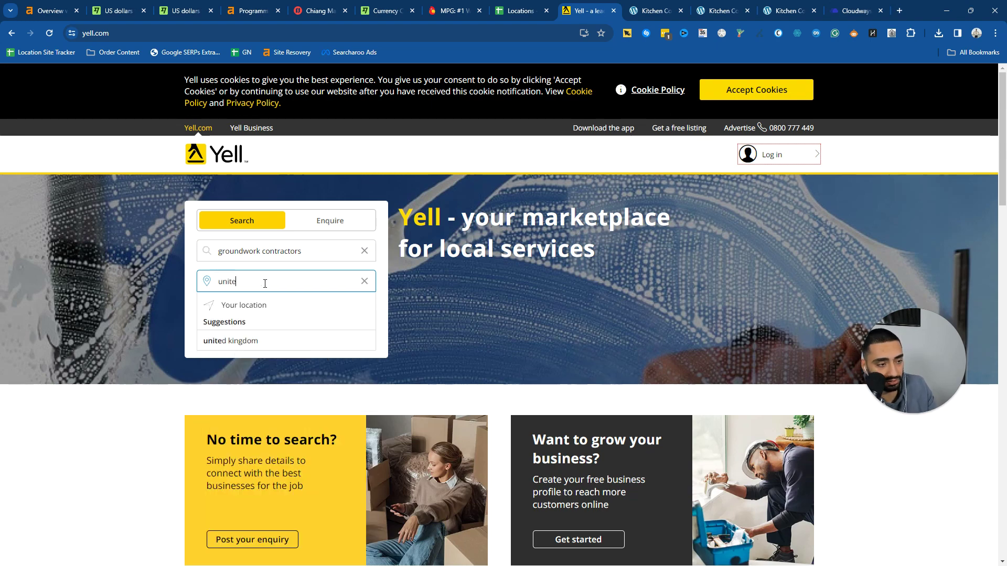
pyautogui.click(252, 342)
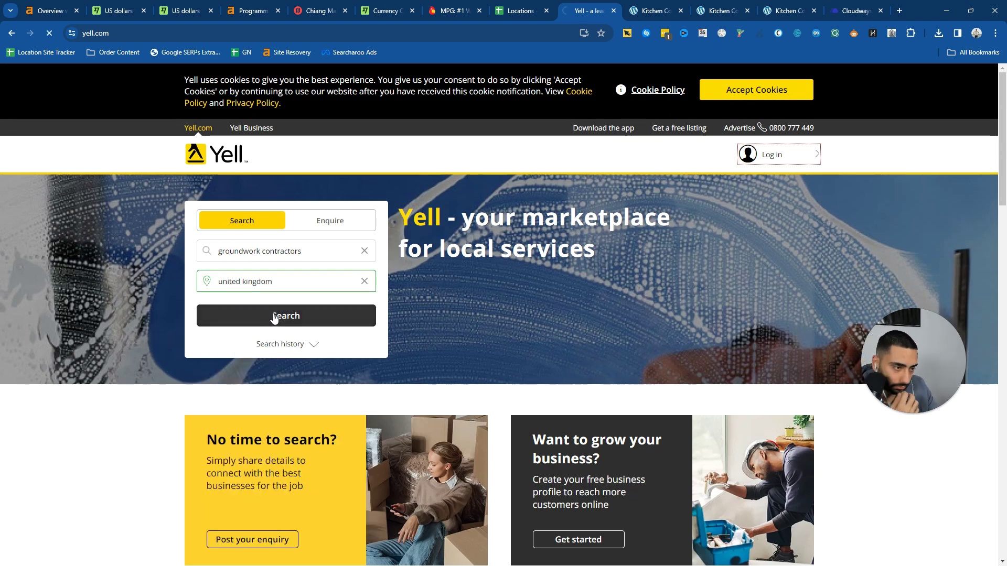
pyautogui.click(274, 318)
# Rerun the groundwork contractors search with the location set to liverpool
pyautogui.tripleClick(488, 161)
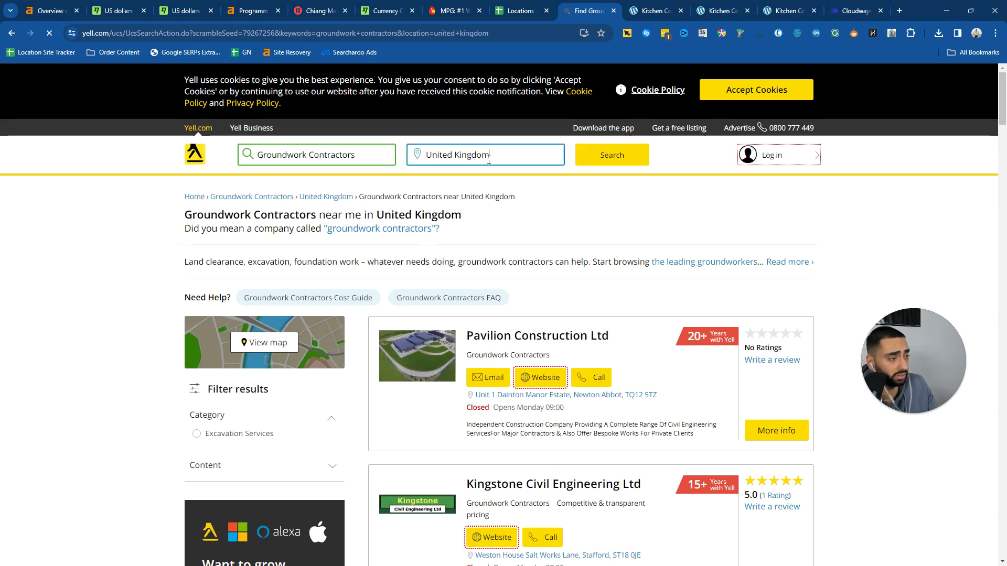
pyautogui.write('liverpool')
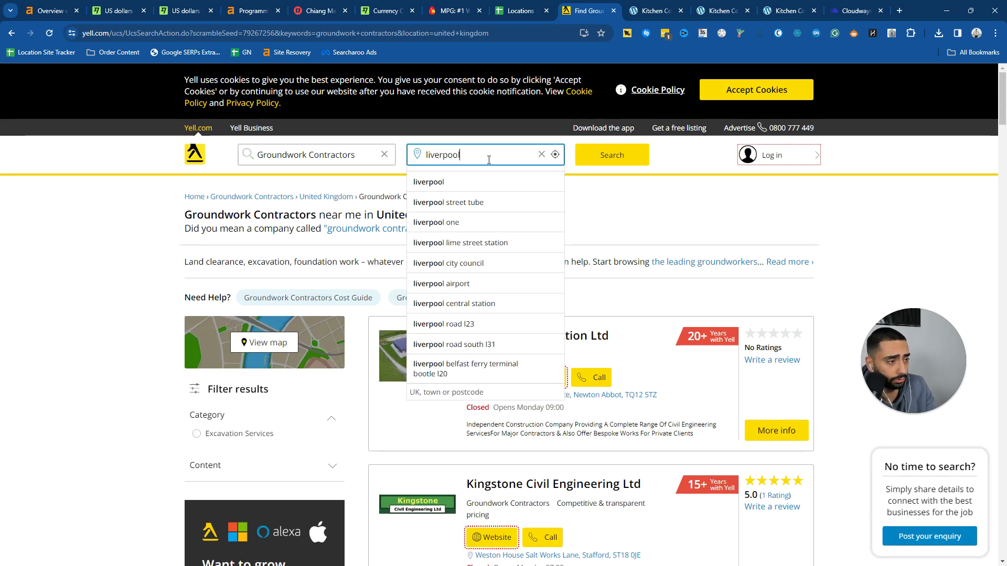
pyautogui.click(593, 160)
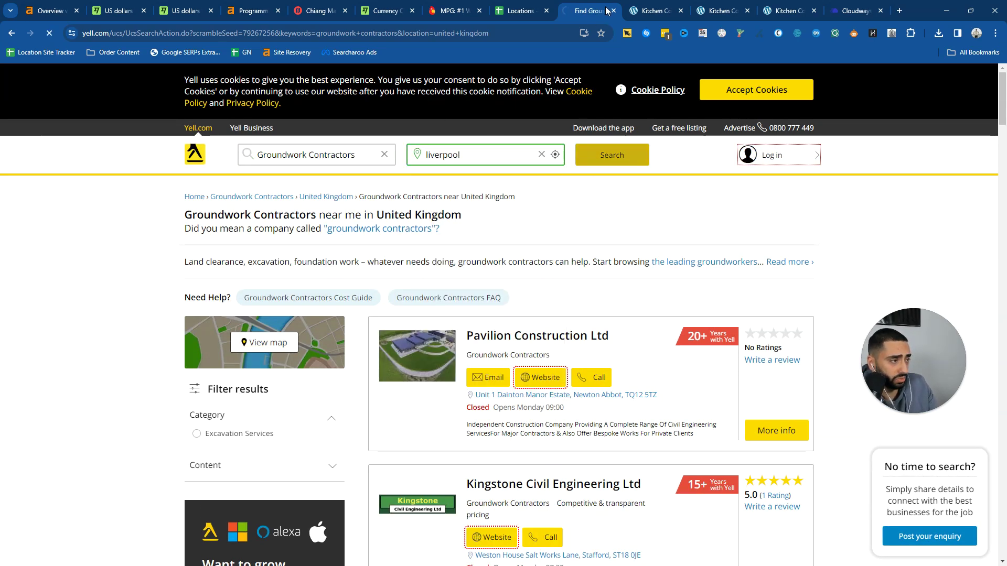
pyautogui.rightClick(584, 14)
# Duplicate the Liverpool results tab and search groundwork contractors in manchester there
pyautogui.click(609, 101)
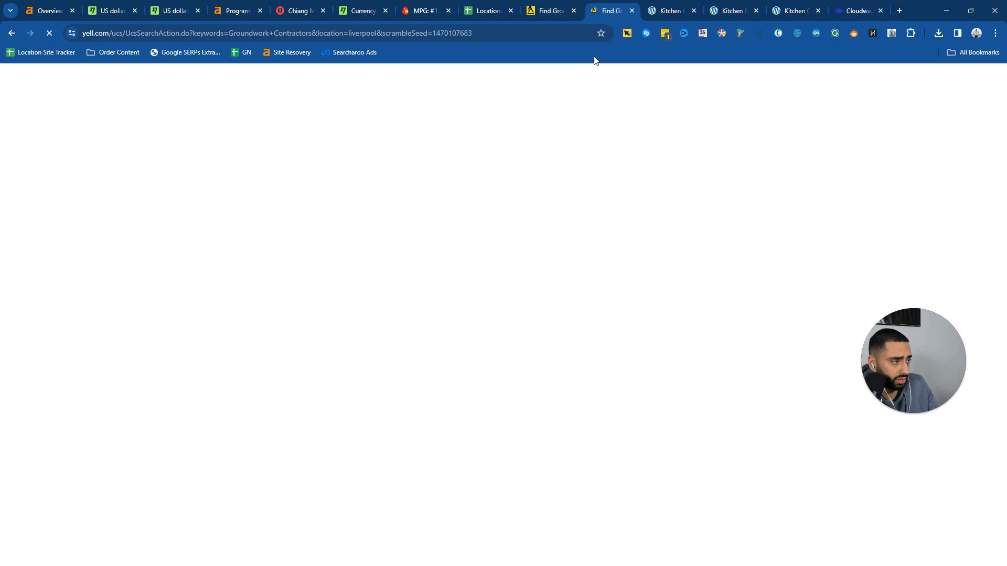
pyautogui.click(532, 155)
pyautogui.write('manch')
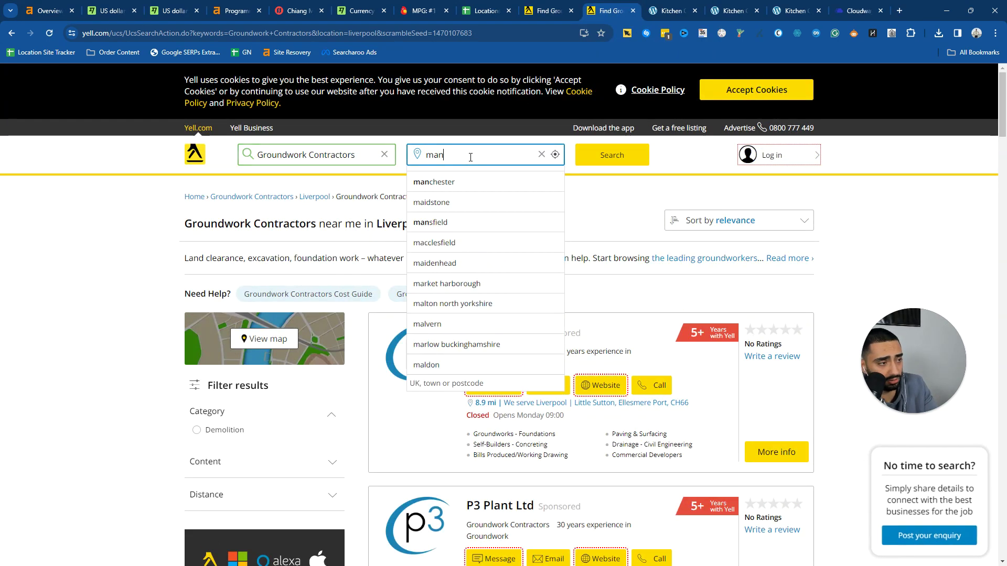
pyautogui.click(464, 184)
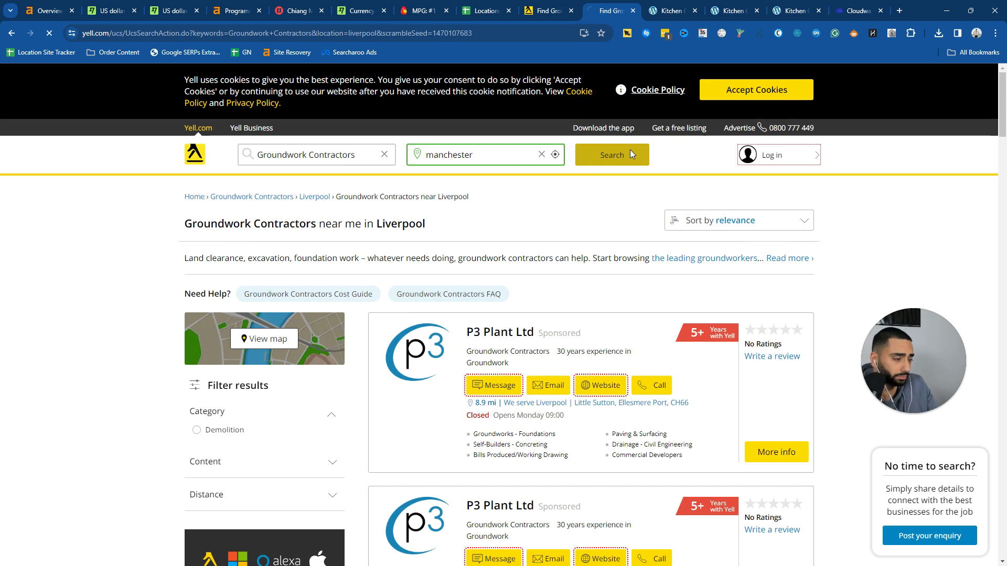
pyautogui.click(630, 150)
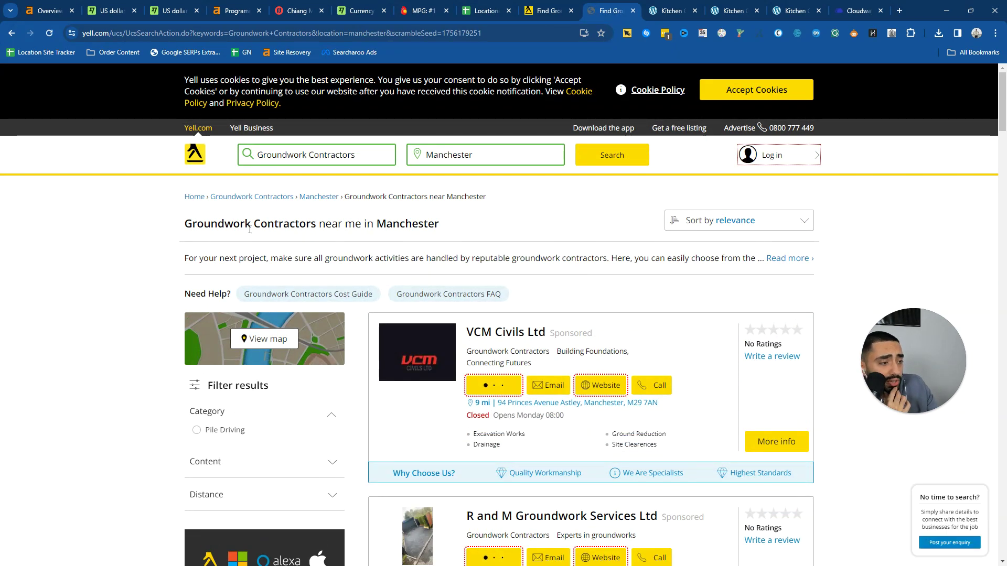
# Expand the full intro text on both the Manchester and Liverpool results pages
pyautogui.moveTo(224, 224); pyautogui.dragTo(402, 216)
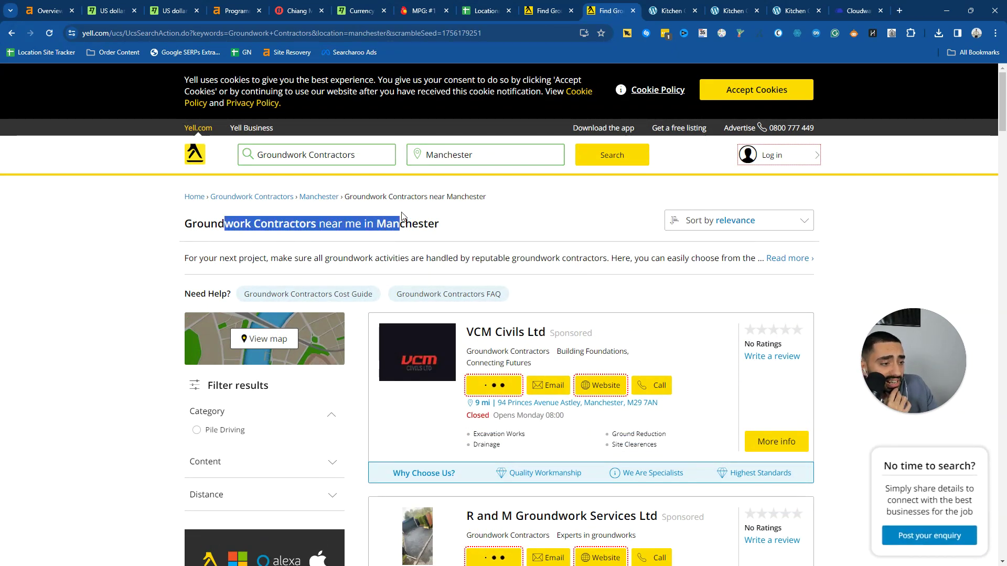
pyautogui.click(798, 259)
pyautogui.hotkey('ctrl', 'shift', 'Tab')
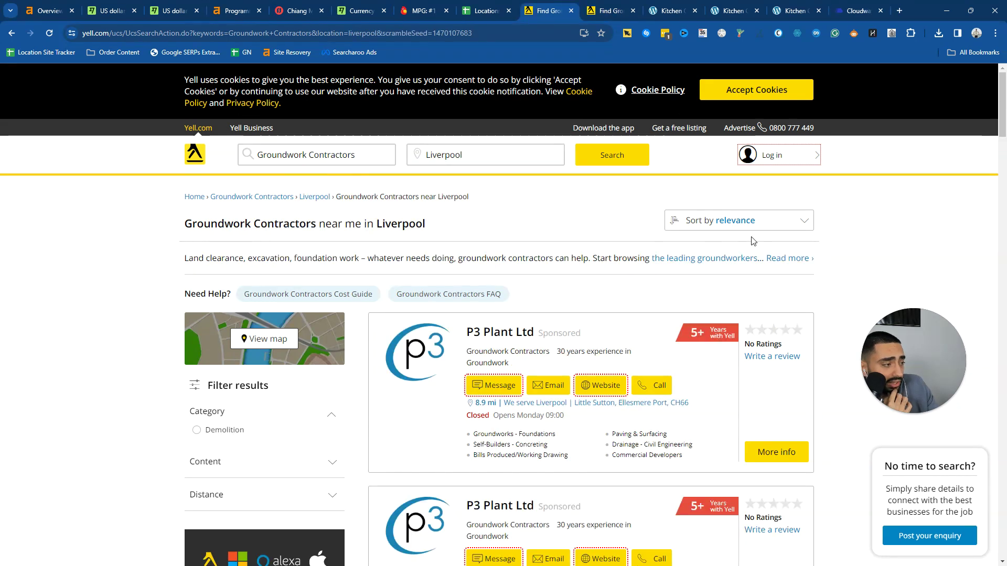
pyautogui.click(791, 265)
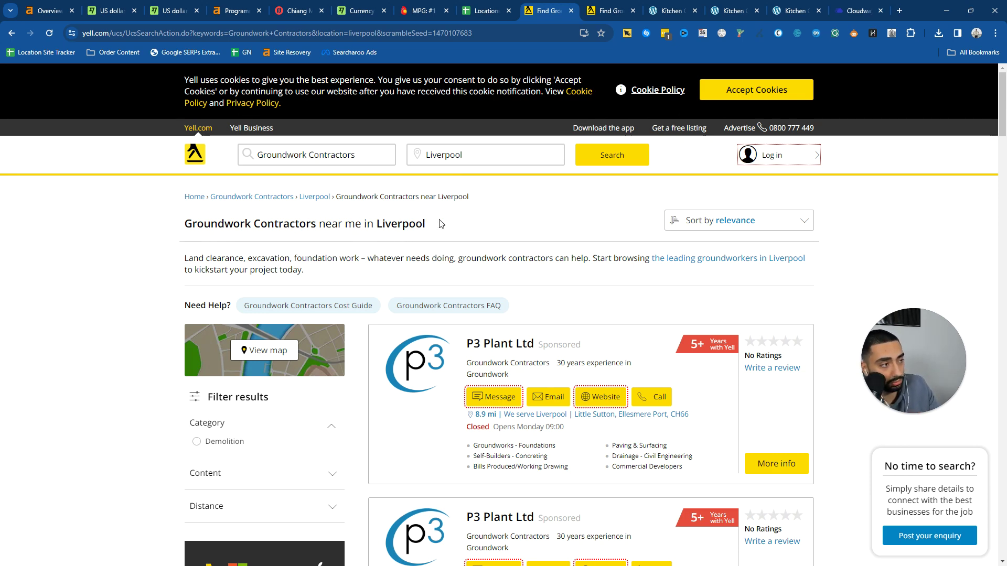
pyautogui.click(610, 6)
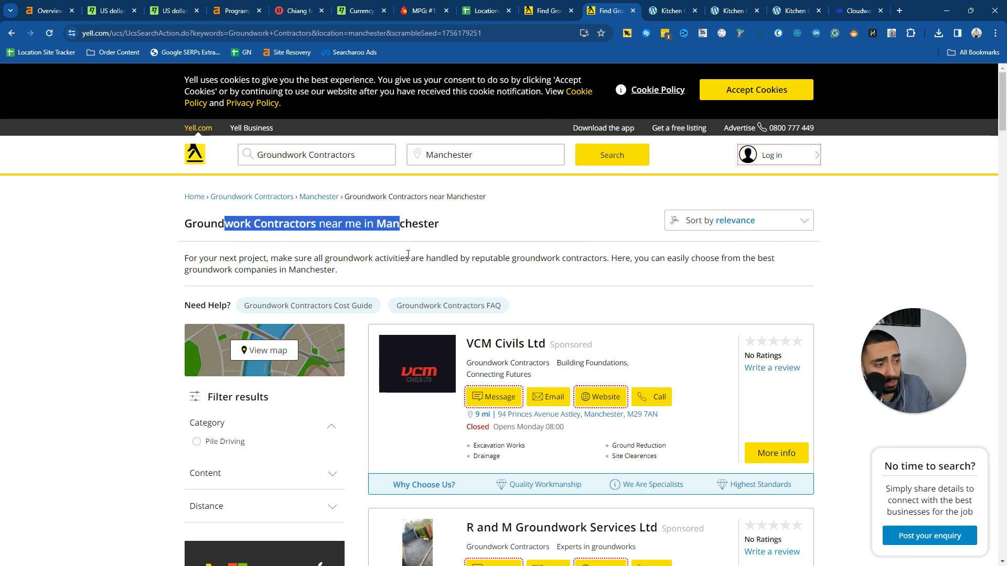
# Scroll through the Manchester and Liverpool listings, switching between tabs to compare them
pyautogui.scroll(-6, 409, 272)
pyautogui.scroll(4, 413, 277)
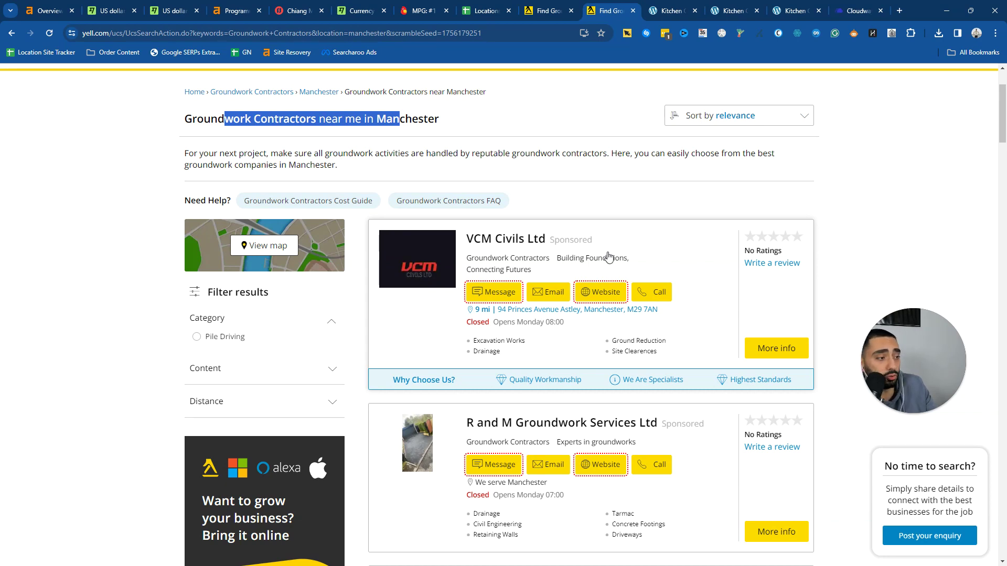
pyautogui.hotkey('ctrl', 'shift', 'Tab')
pyautogui.scroll(-5, 447, 348)
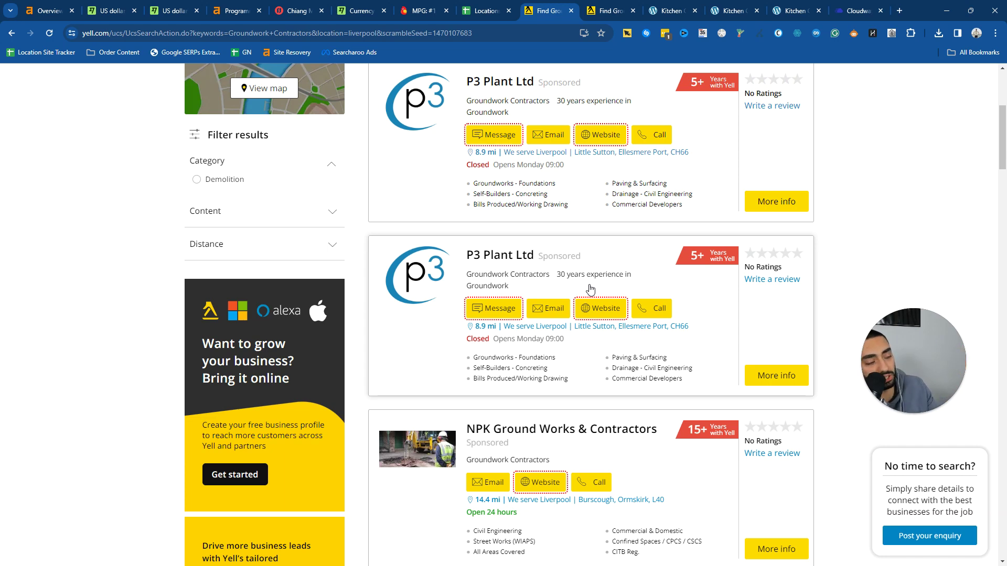
pyautogui.scroll(3, 581, 282)
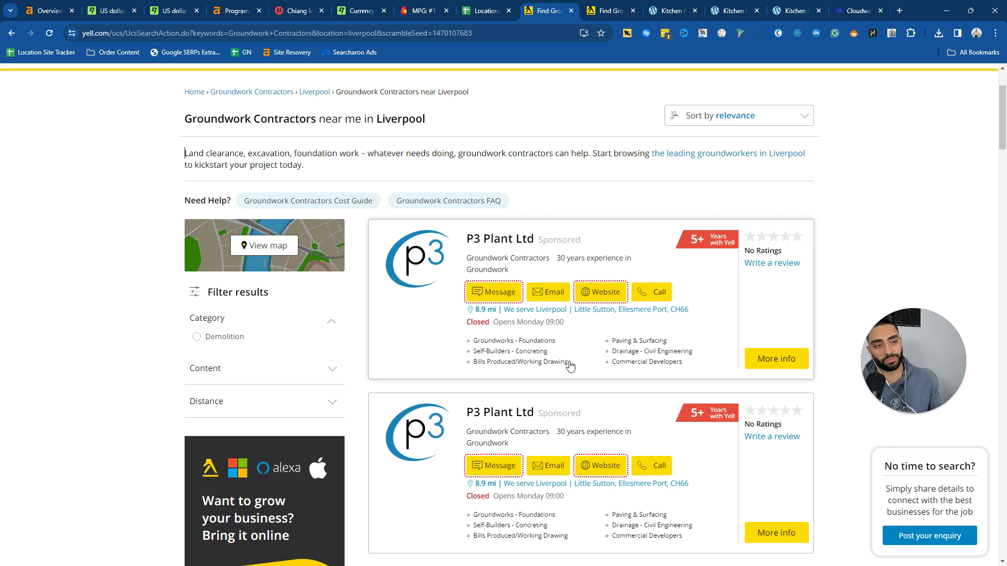
pyautogui.scroll(-12, 391, 293)
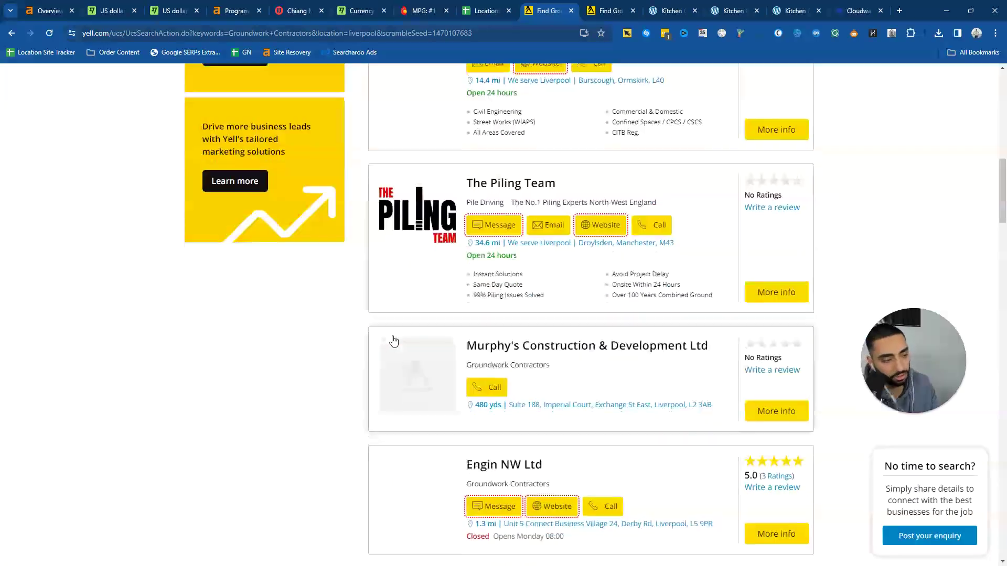
pyautogui.scroll(-4, 398, 333)
pyautogui.scroll(20, 401, 331)
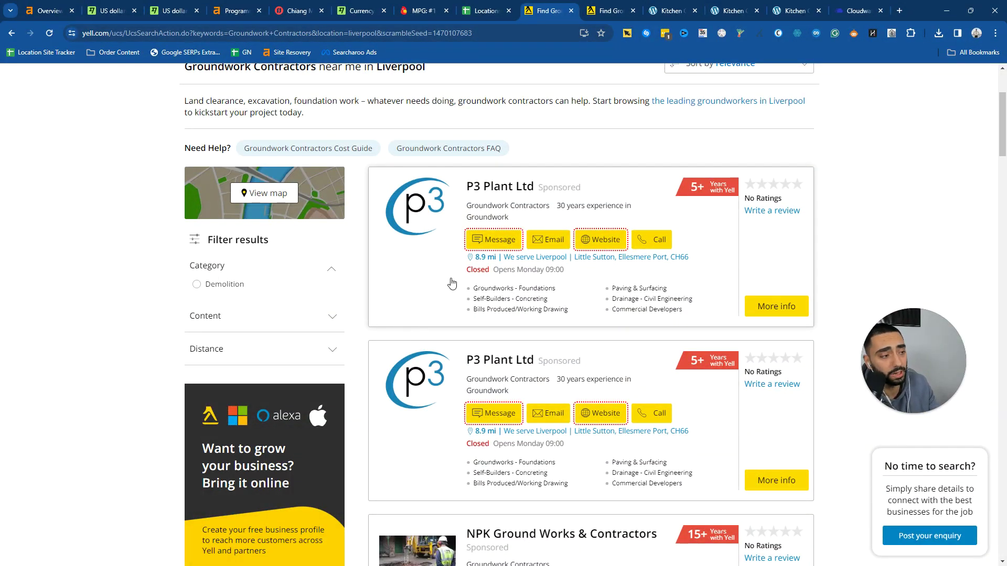
pyautogui.click(601, 6)
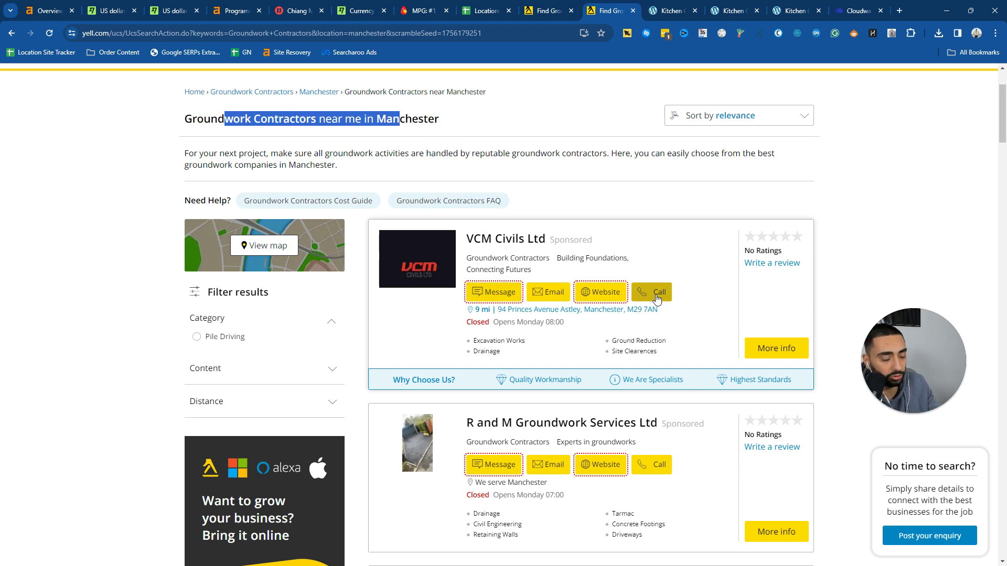
pyautogui.hotkey('ctrl', 'shift', 'Tab')
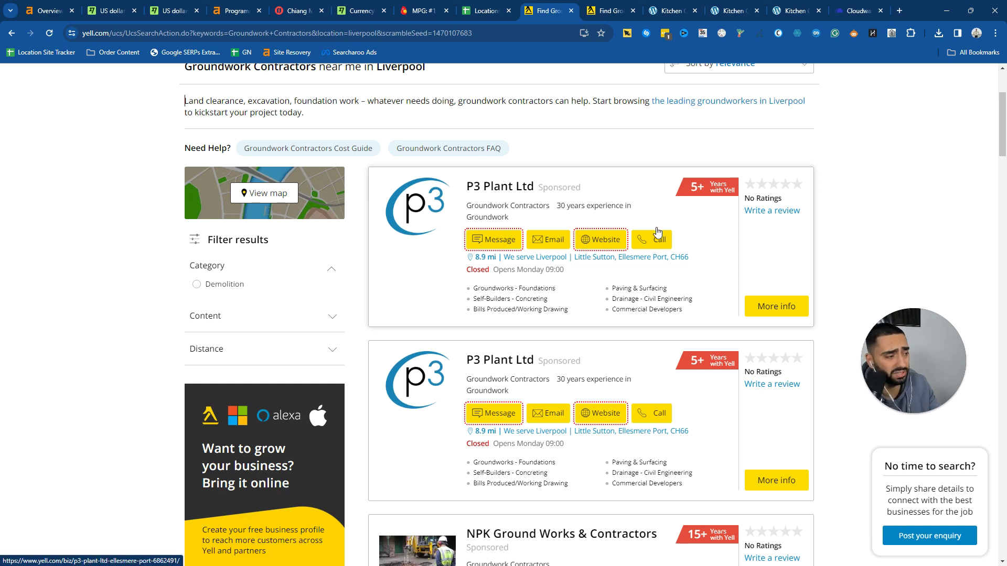
pyautogui.scroll(-12, 645, 200)
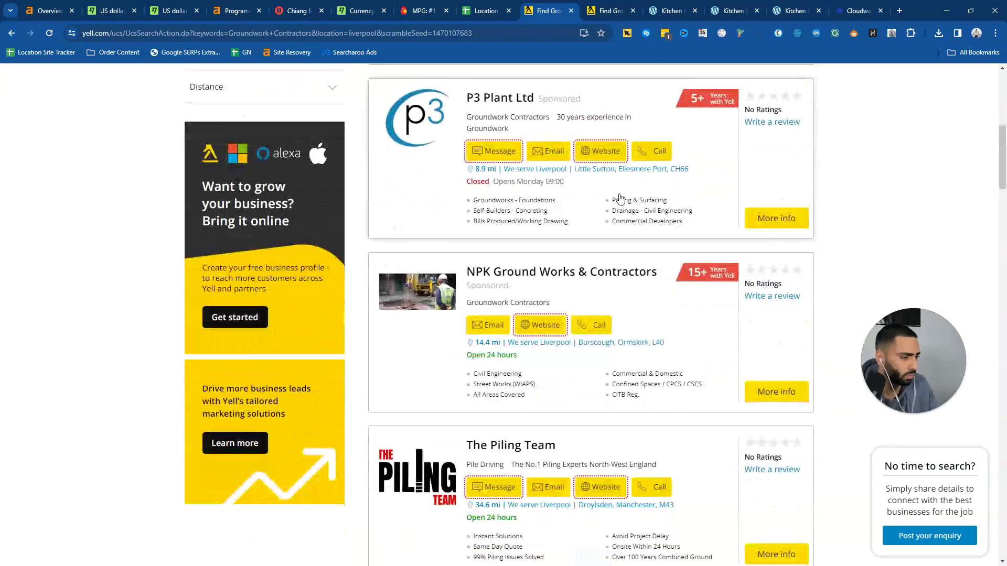